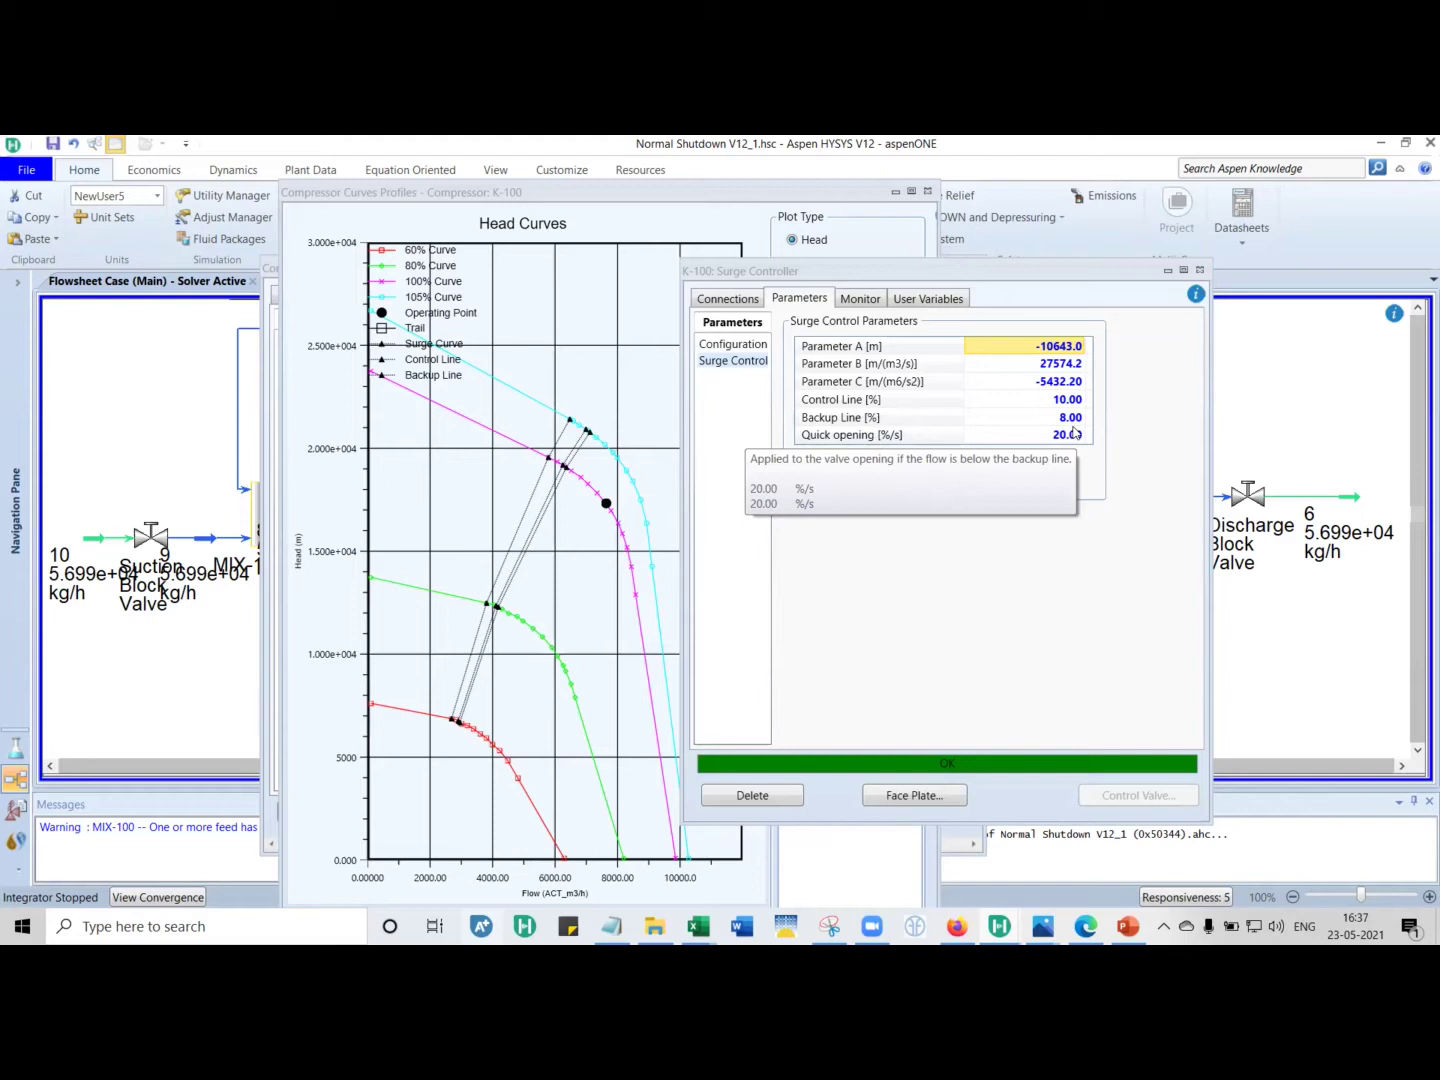
- Show the K-100 surge controller's Configuration page and check SP 5549.3065 m3/h and PV 6736.16 m3/h
click(743, 345)
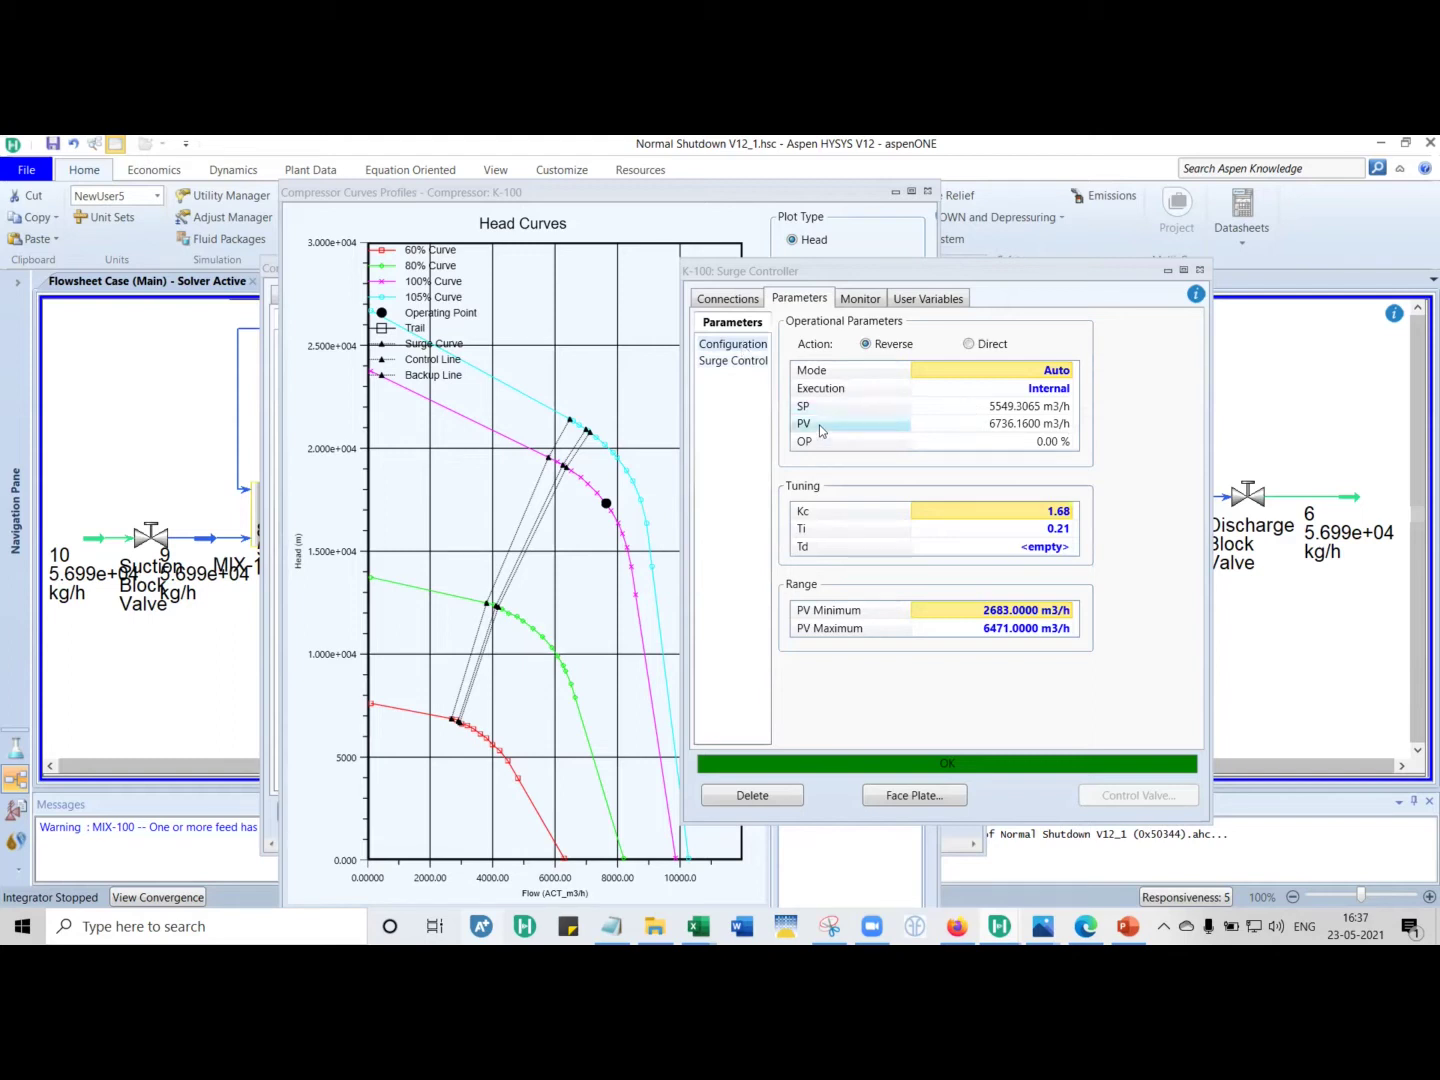
click(1025, 409)
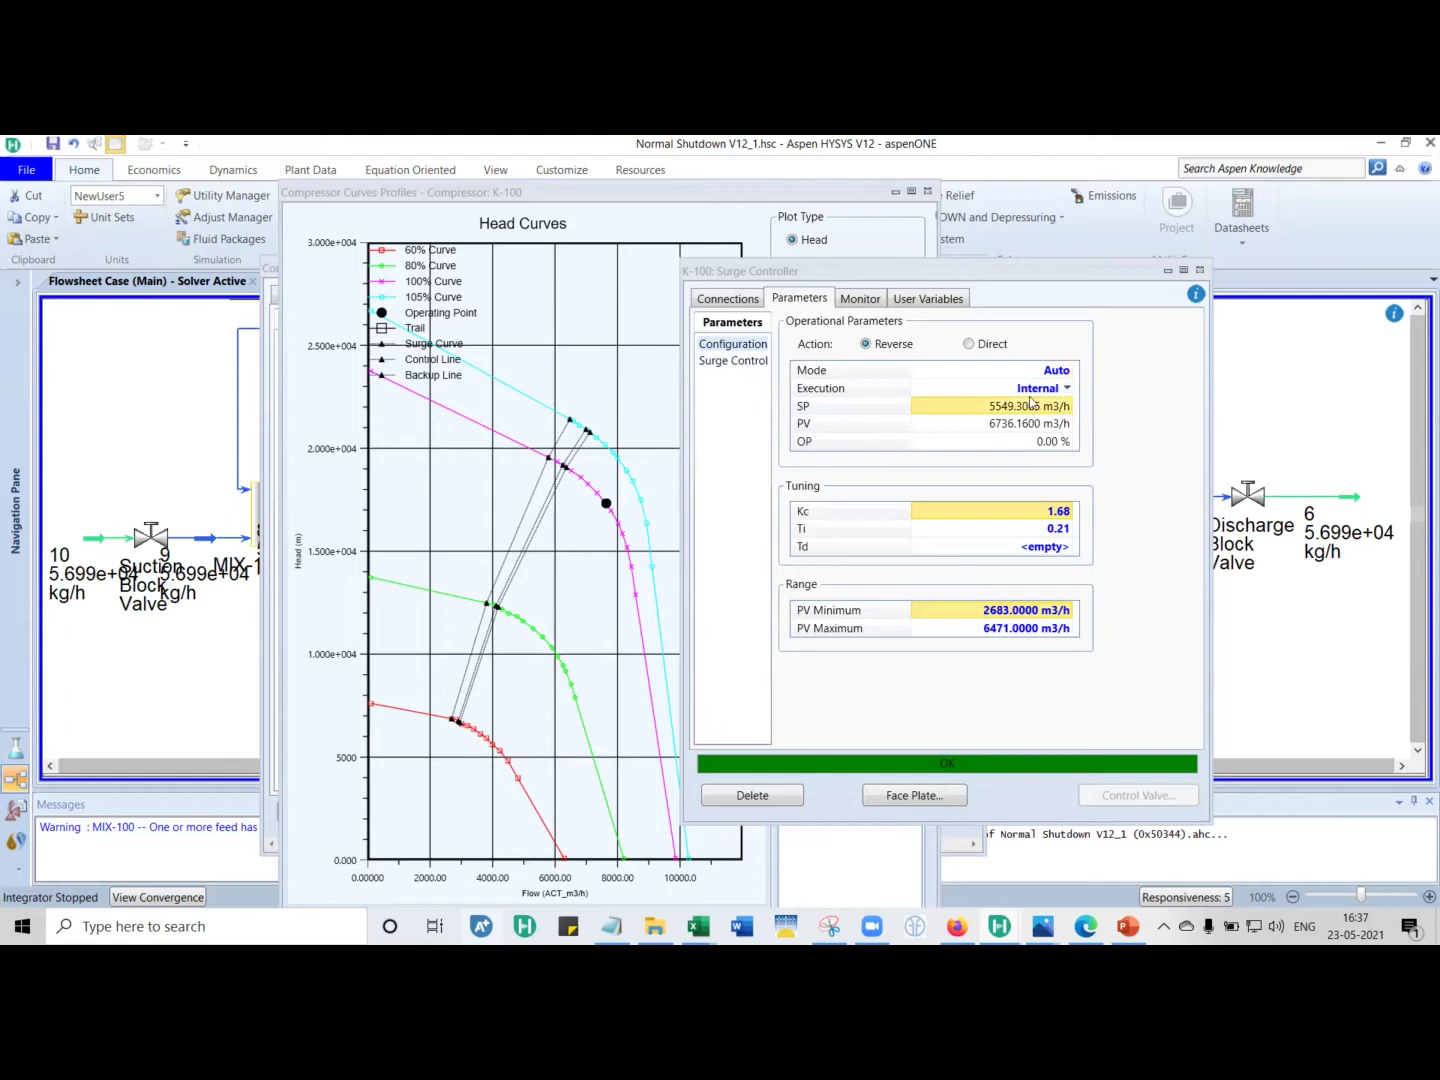
mouse_move(1032, 408)
mouse_move(605, 503)
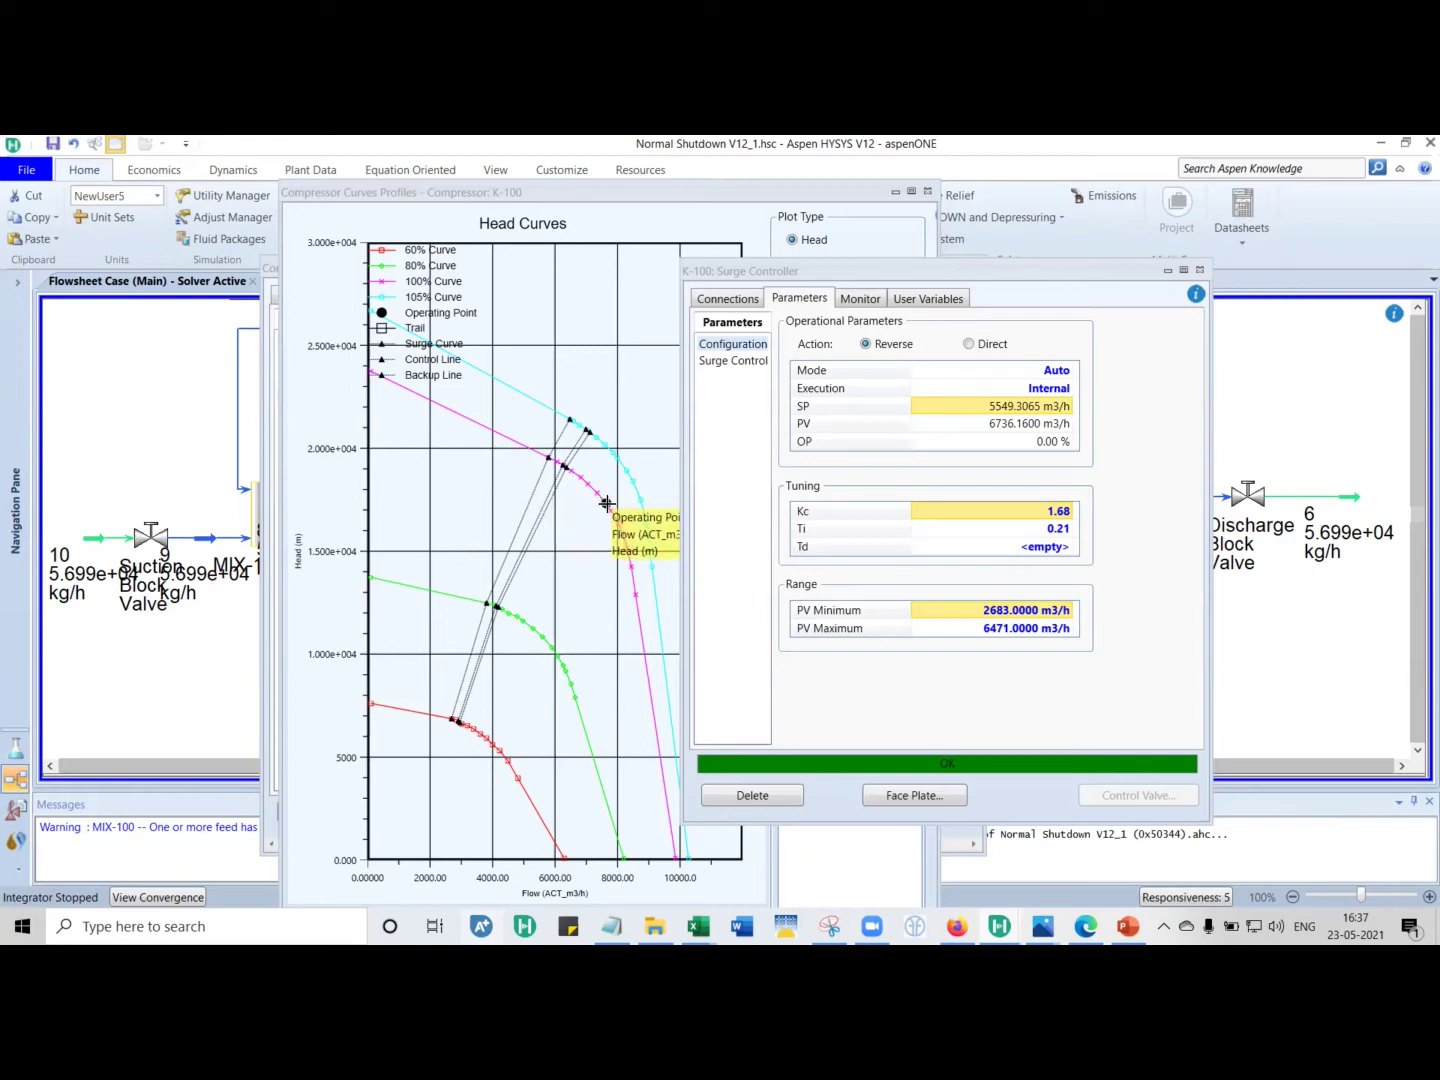
mouse_move(553, 505)
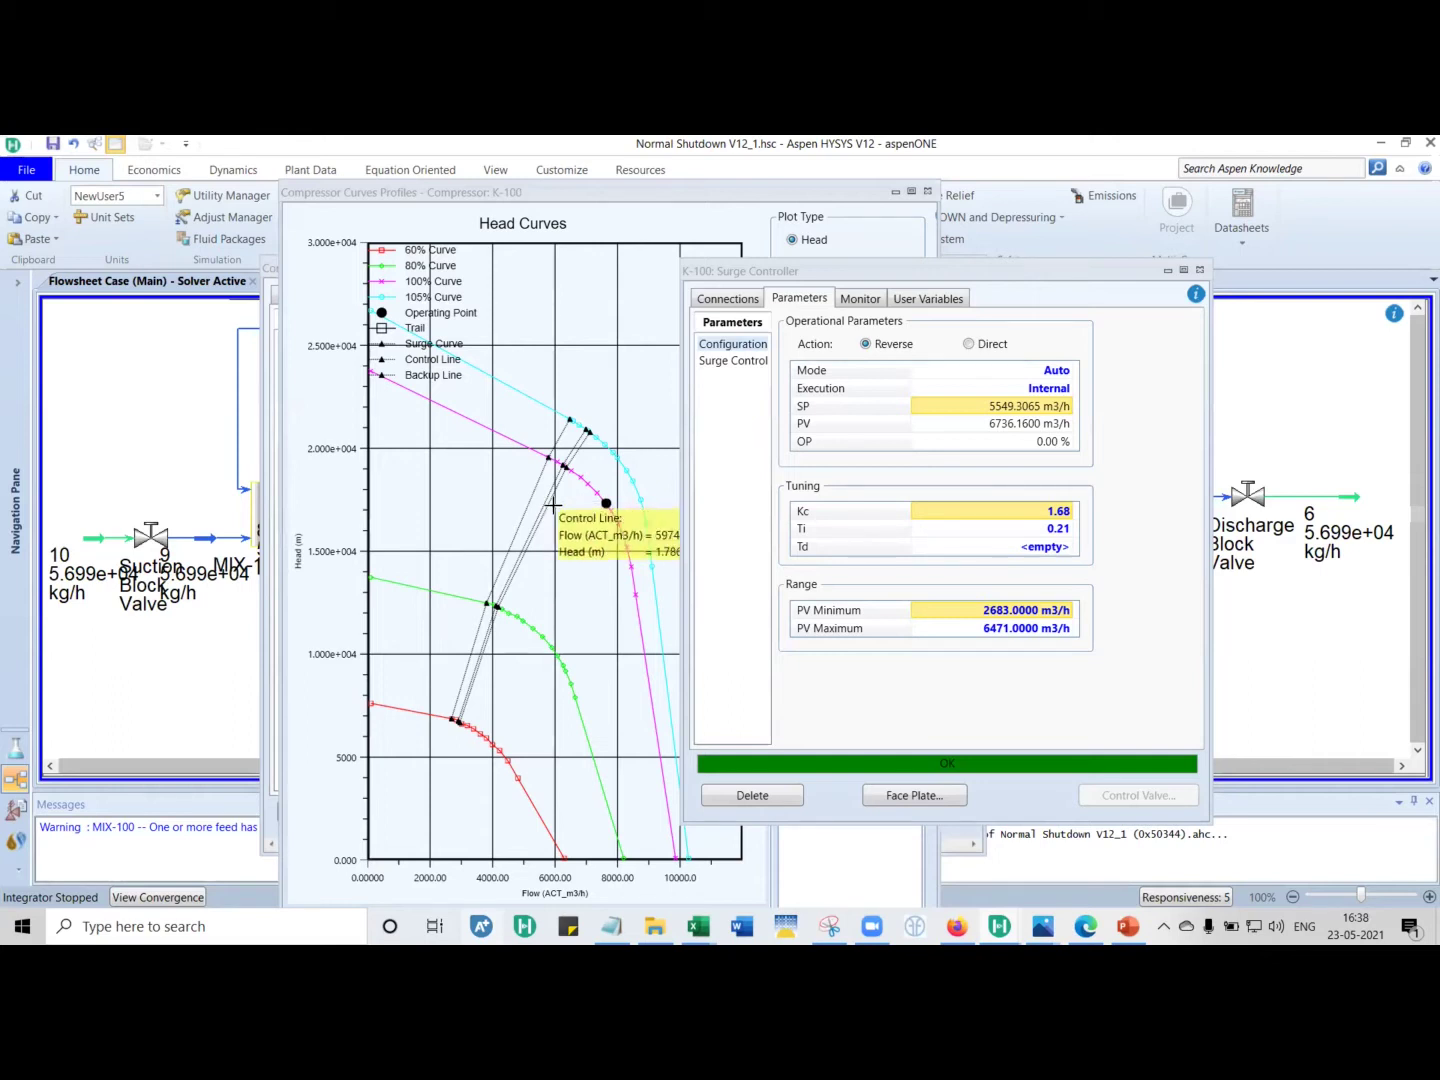
click(958, 425)
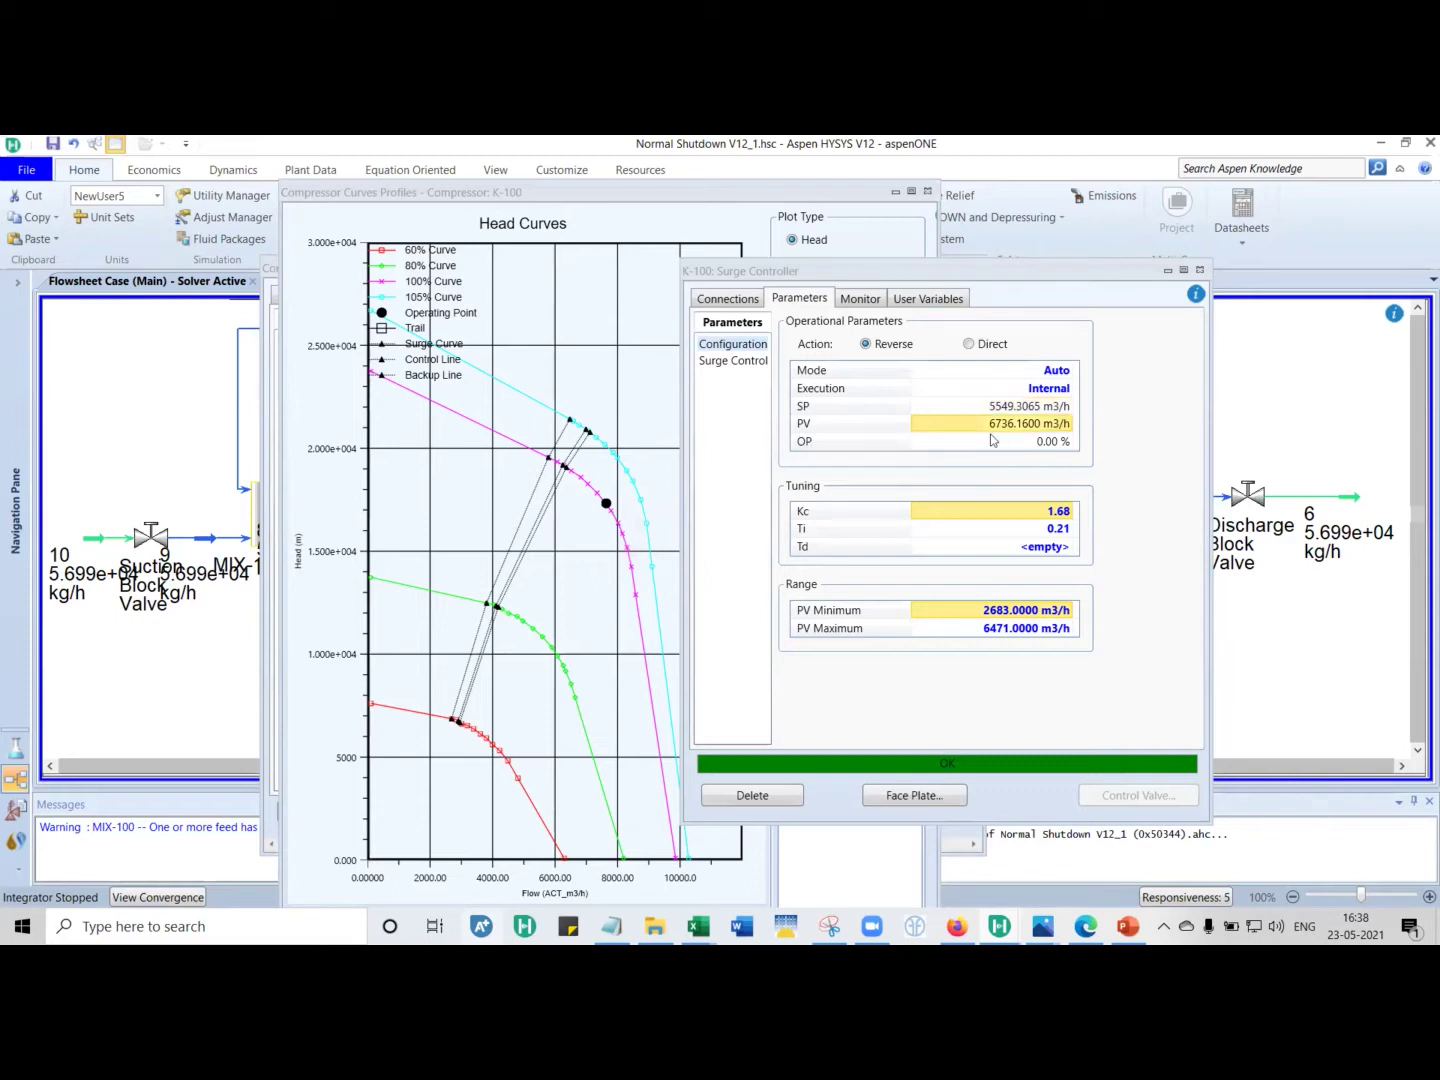
mouse_move(998, 433)
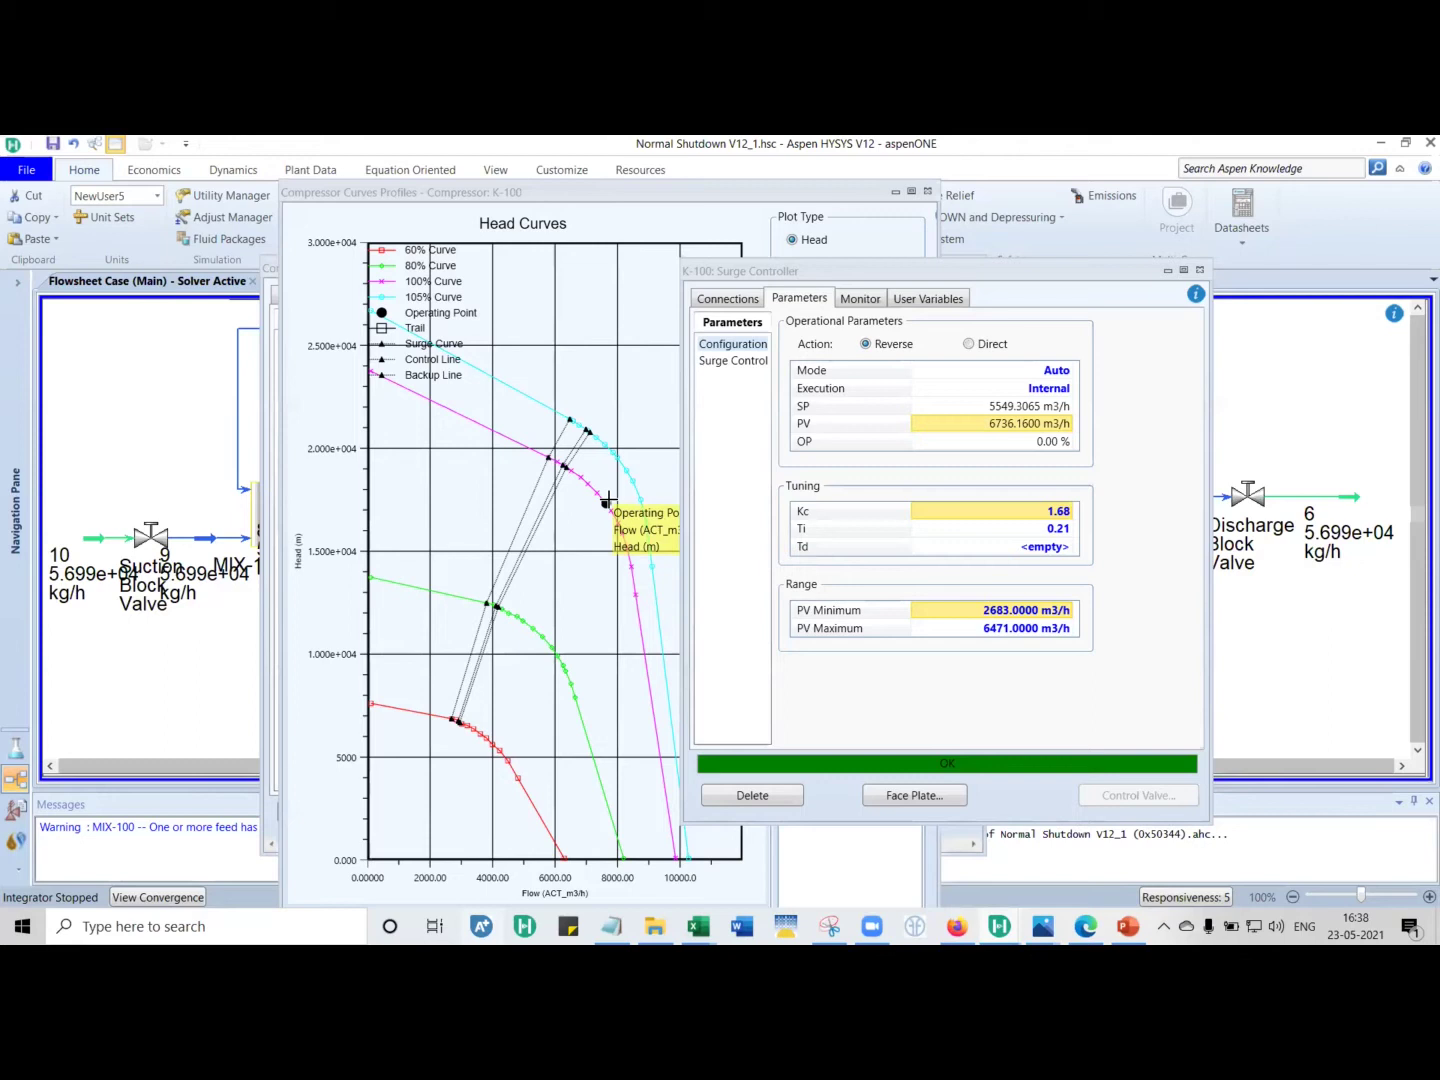
mouse_move(563, 466)
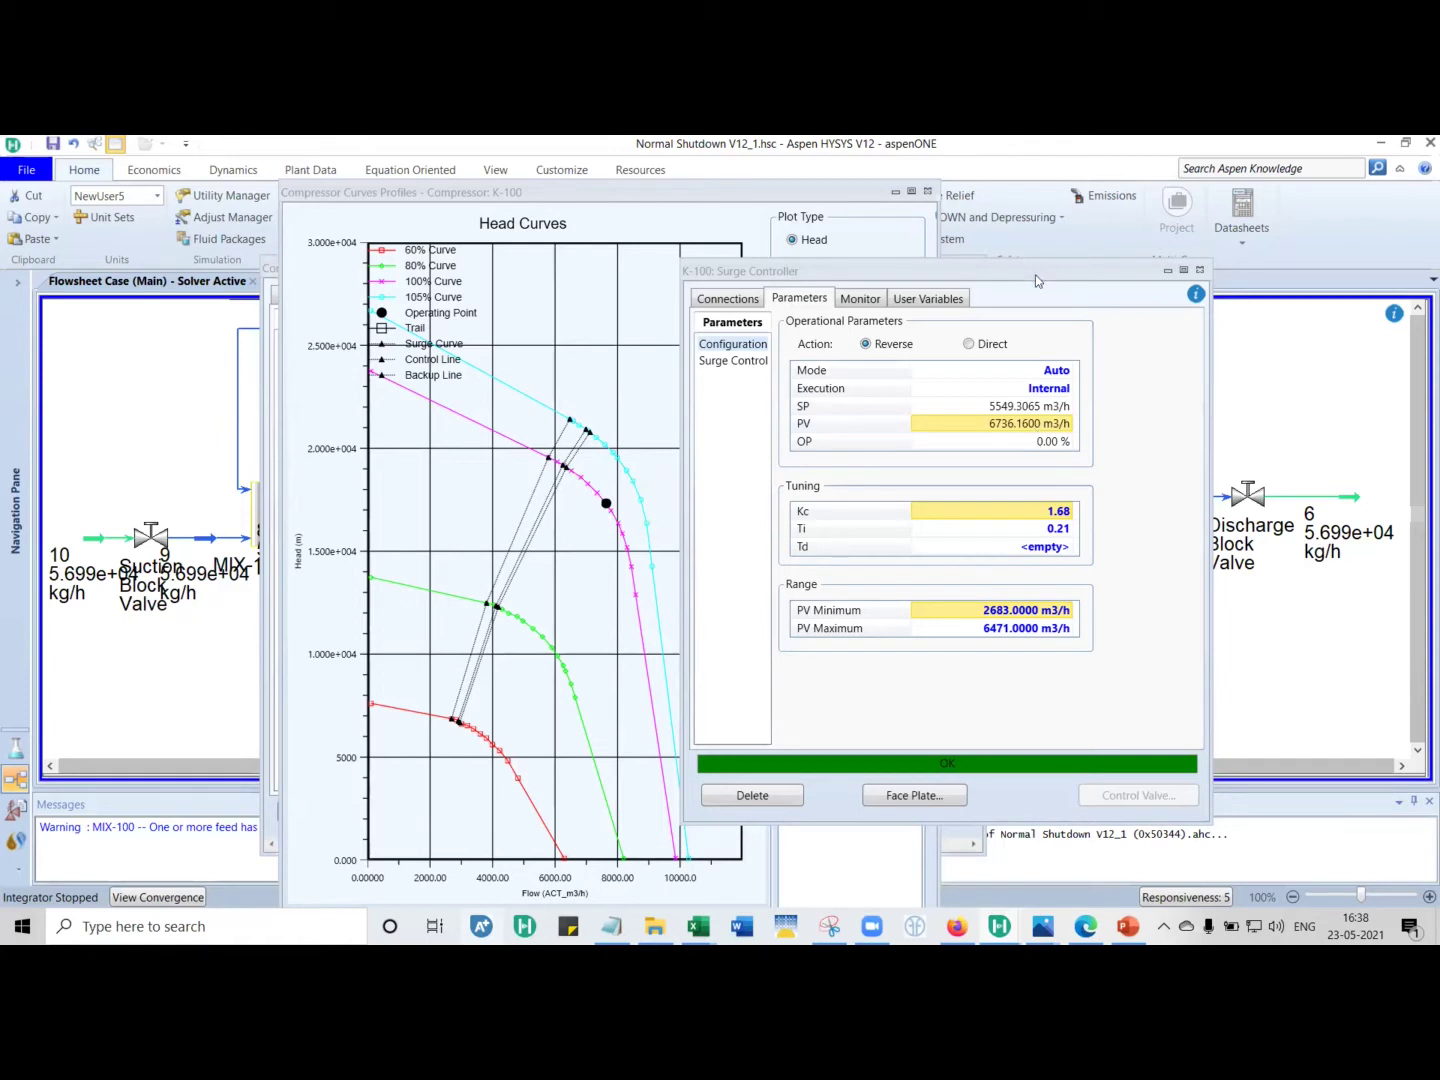
- Move the Surge Controller window up-right to uncover the curves, then check SP, PV and Surge Control
drag(1029, 267, 1231, 194)
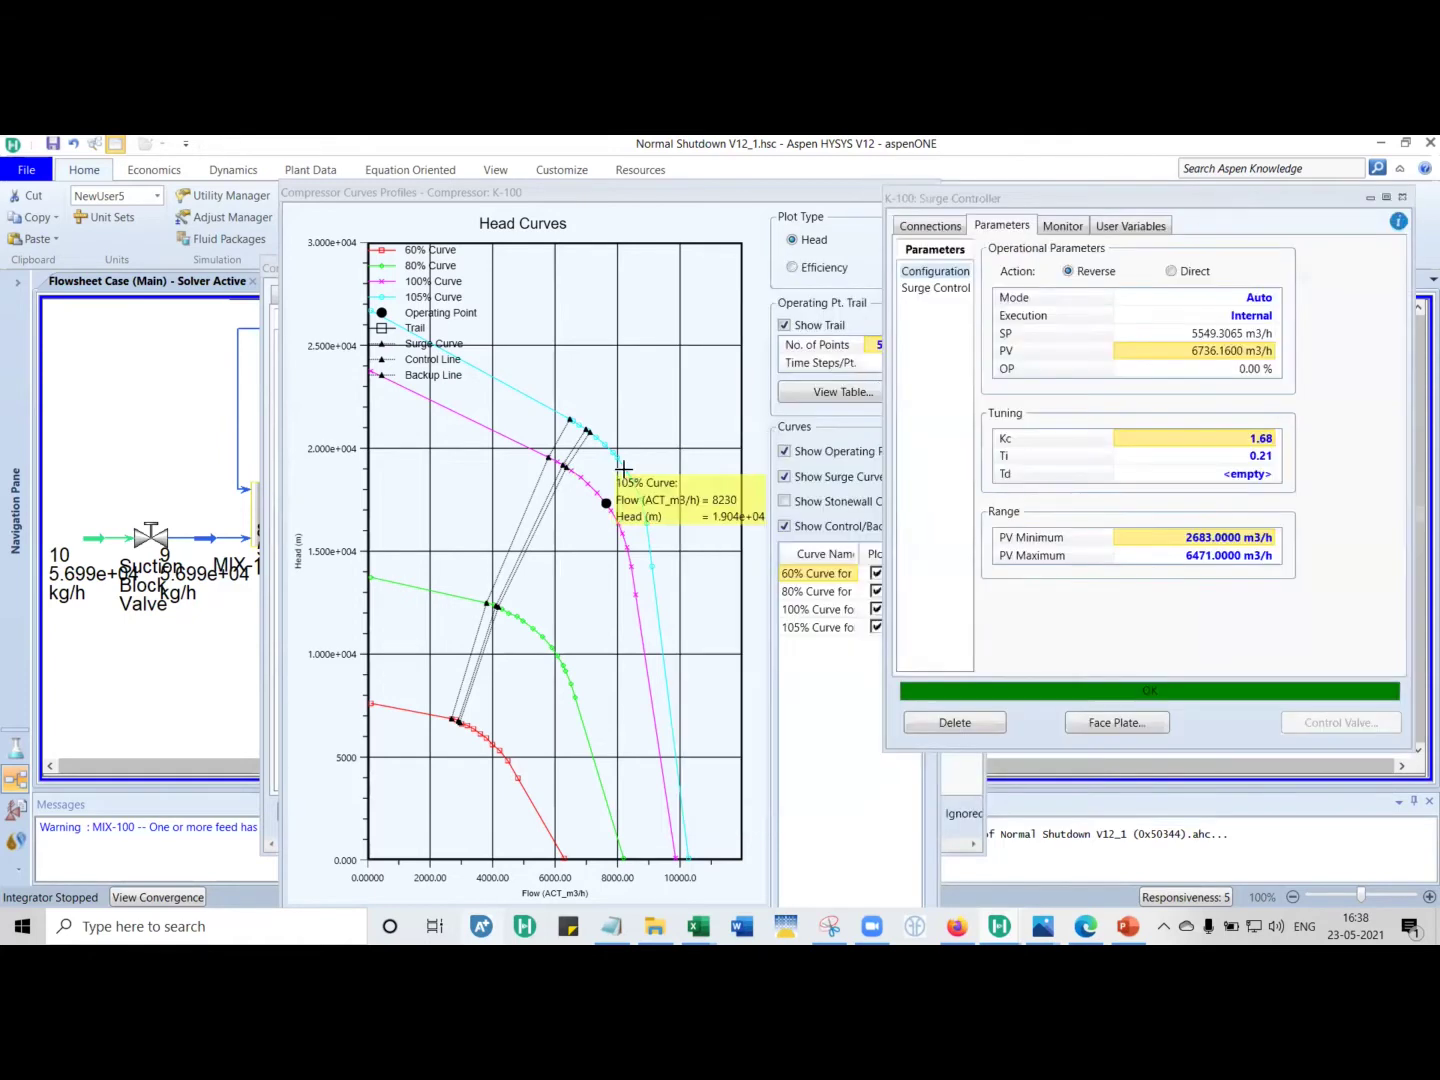
click(1222, 334)
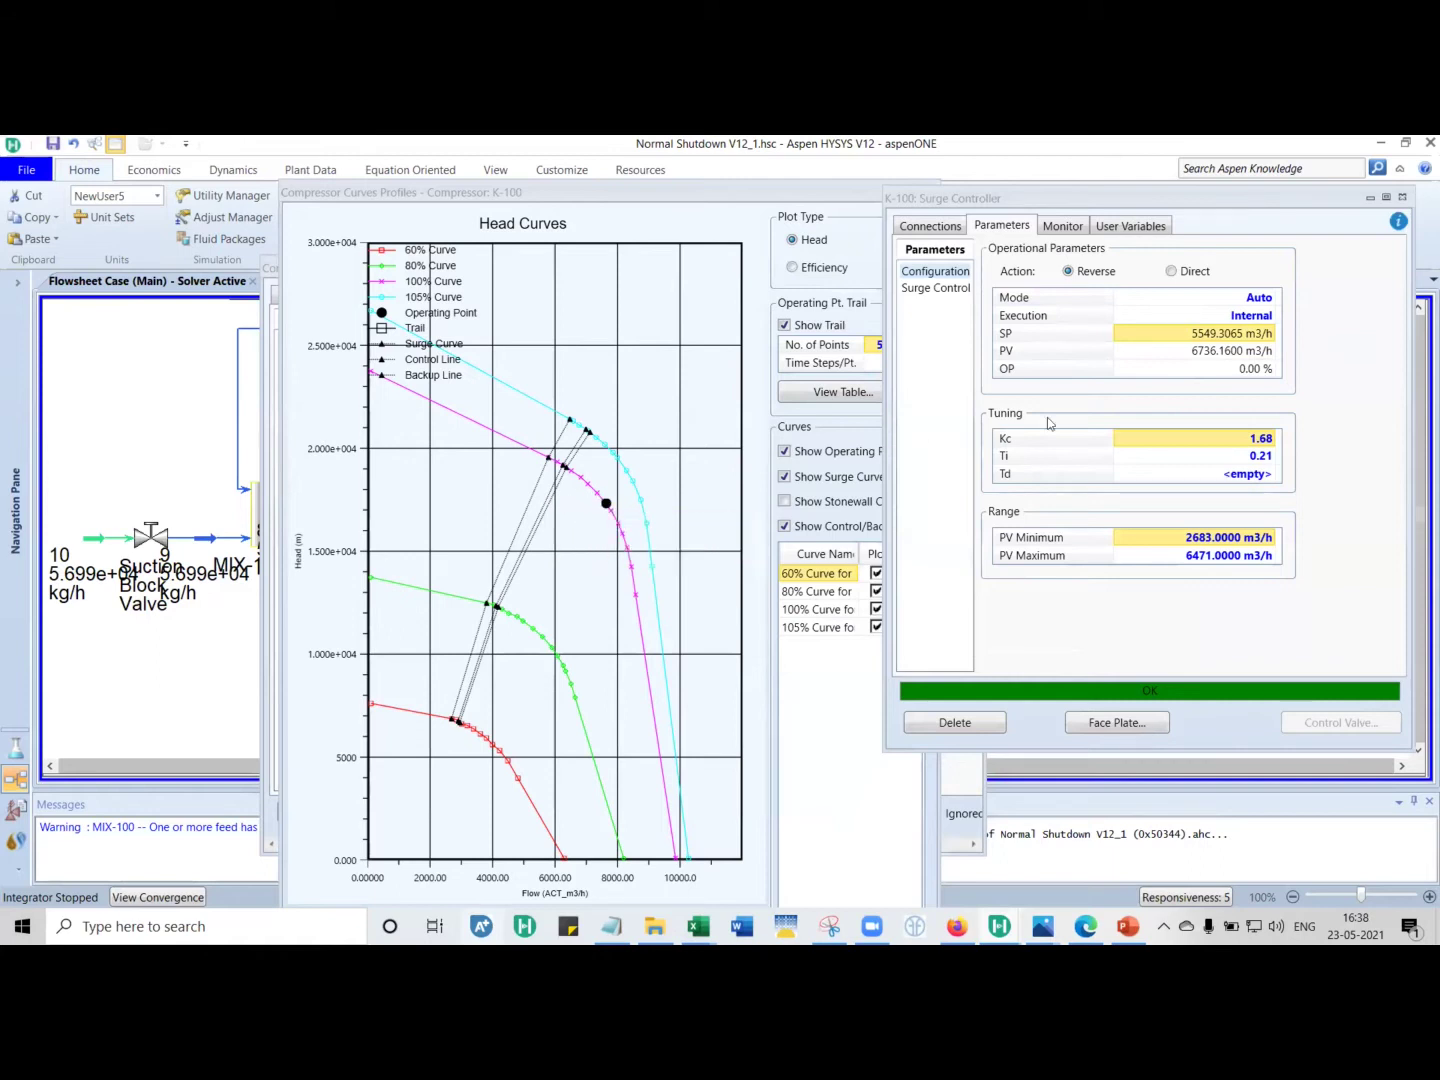
click(1199, 351)
mouse_move(605, 510)
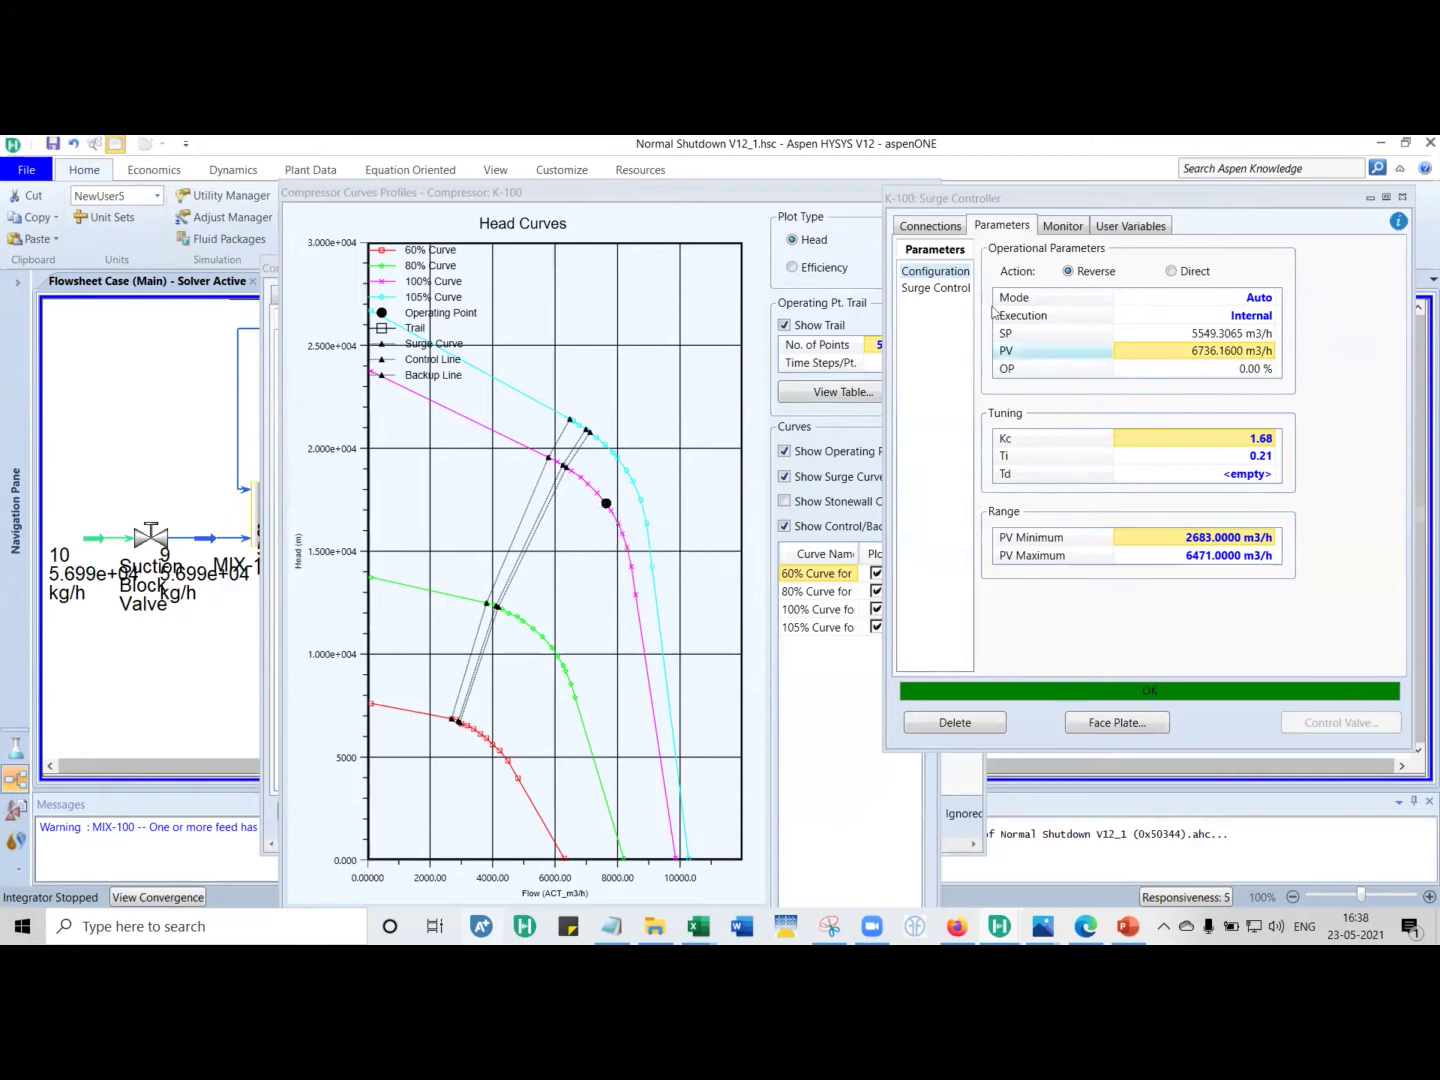
click(935, 288)
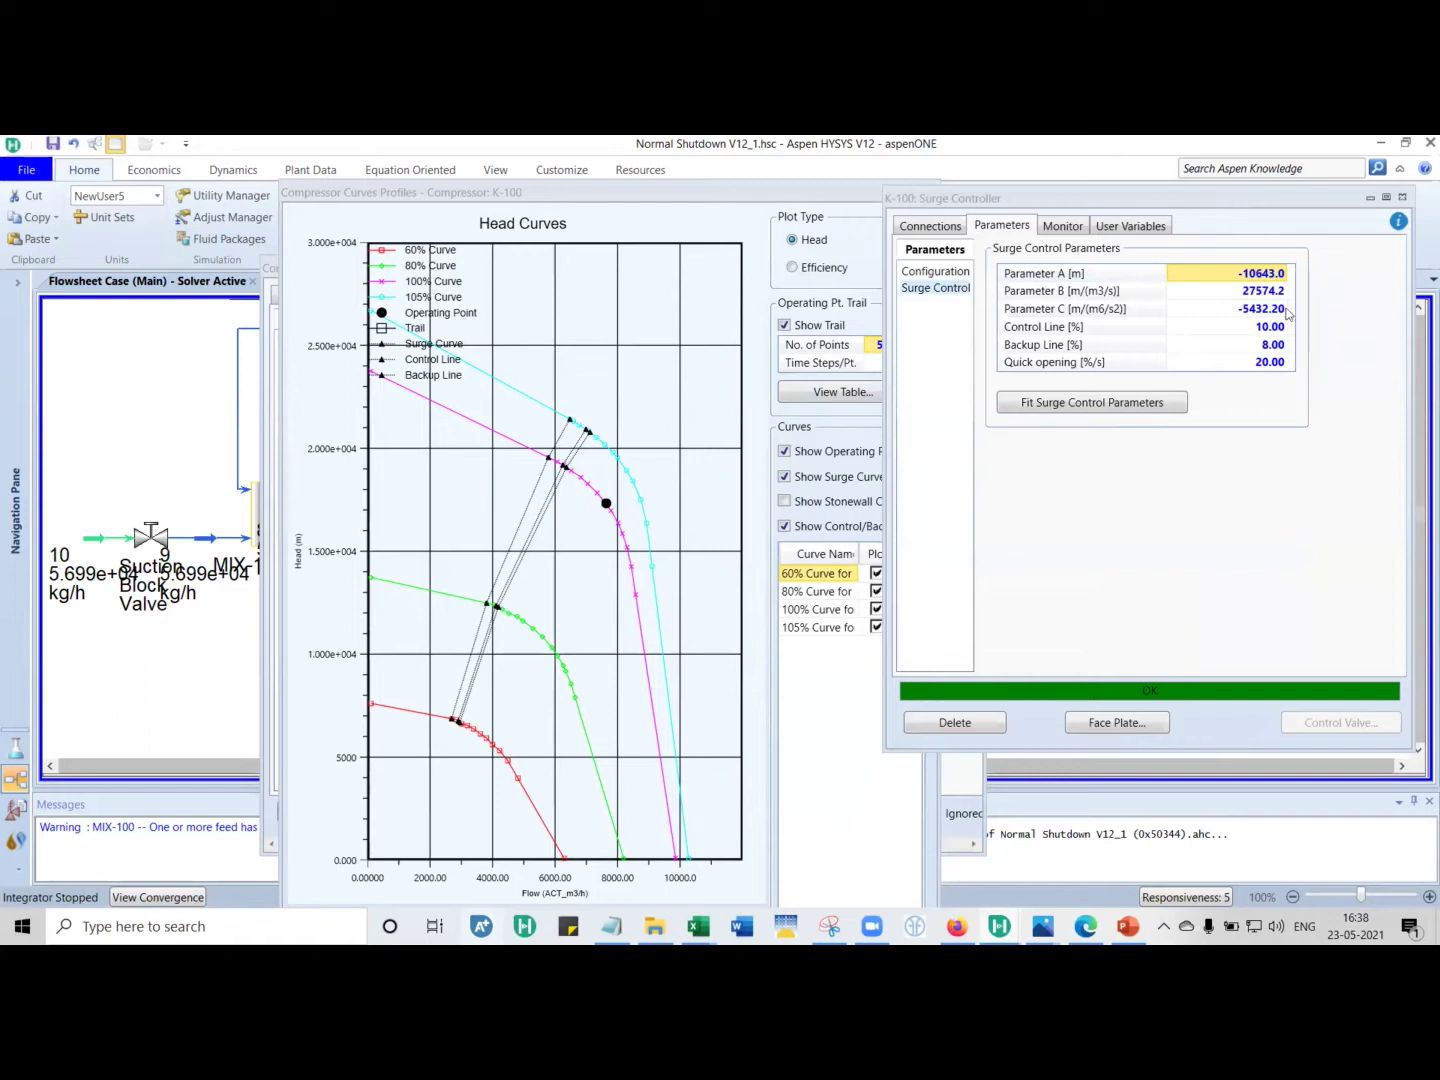
click(936, 272)
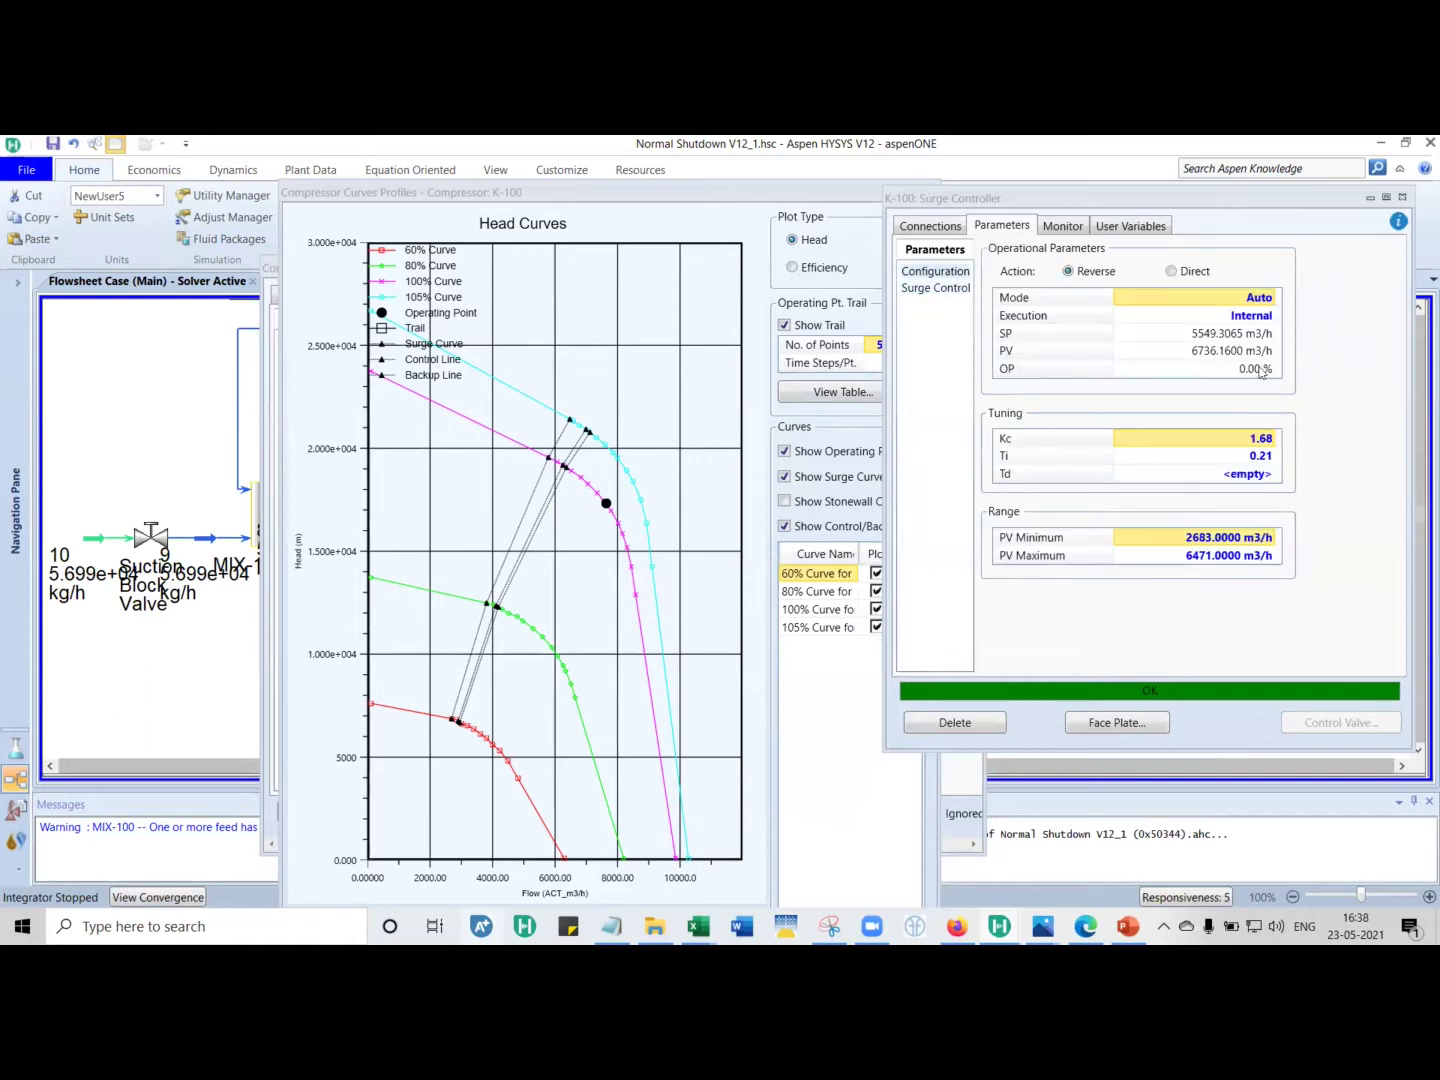
- Recheck OP, SP and PV, switching between the Surge Control and Configuration pages
mouse_move(1204, 347)
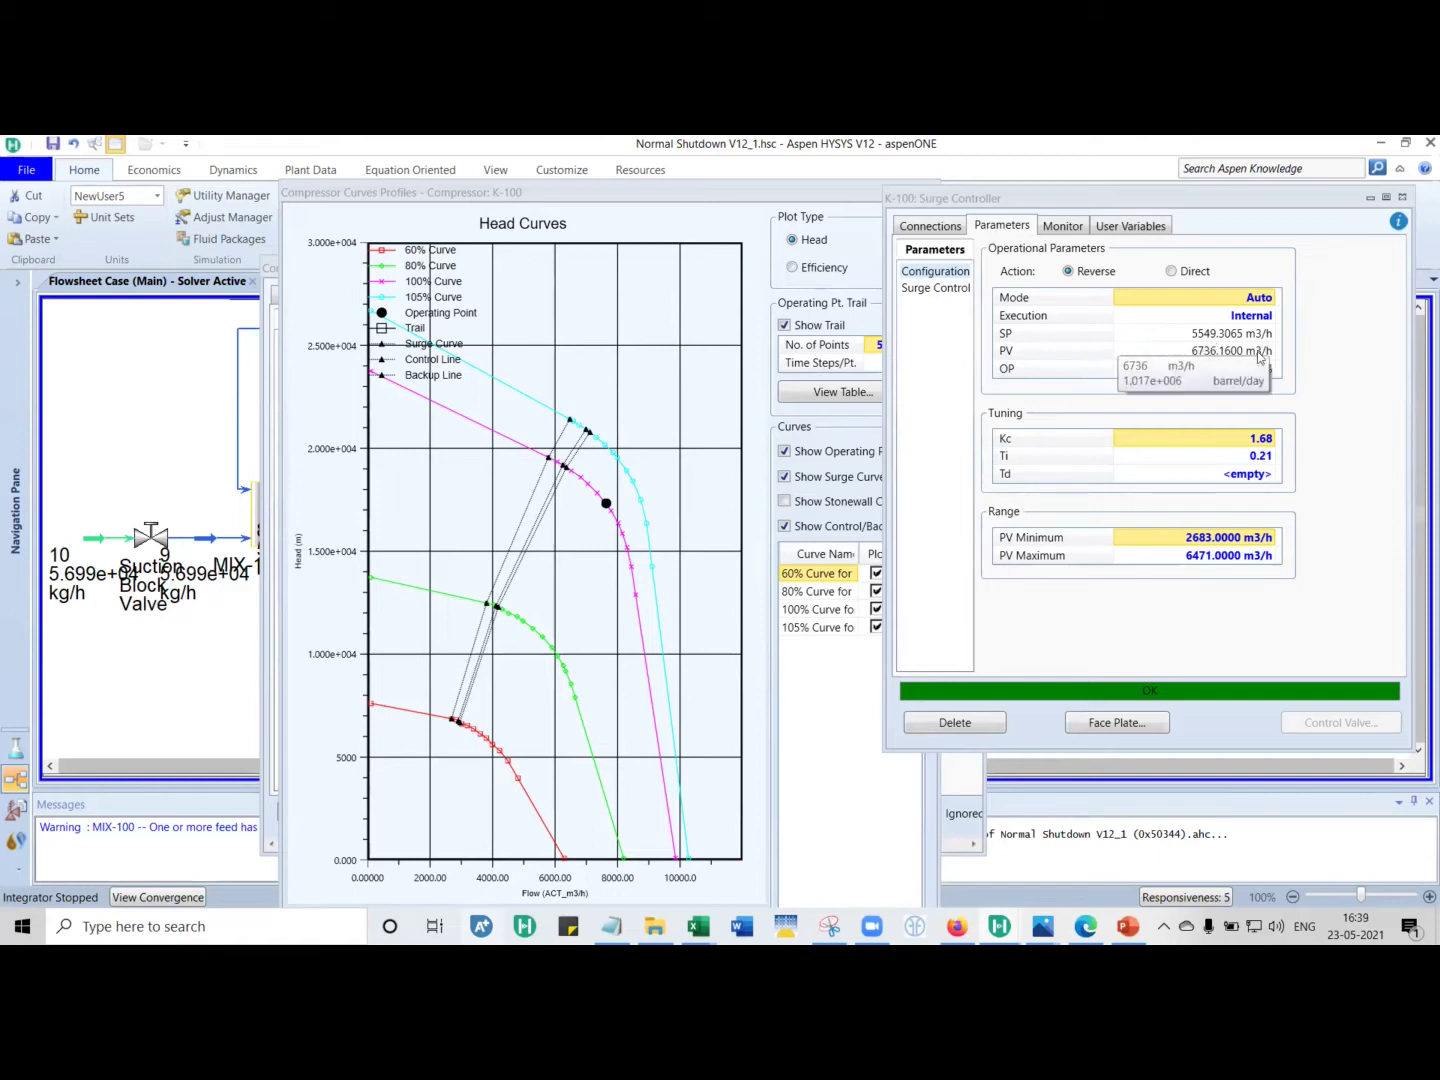
mouse_move(606, 507)
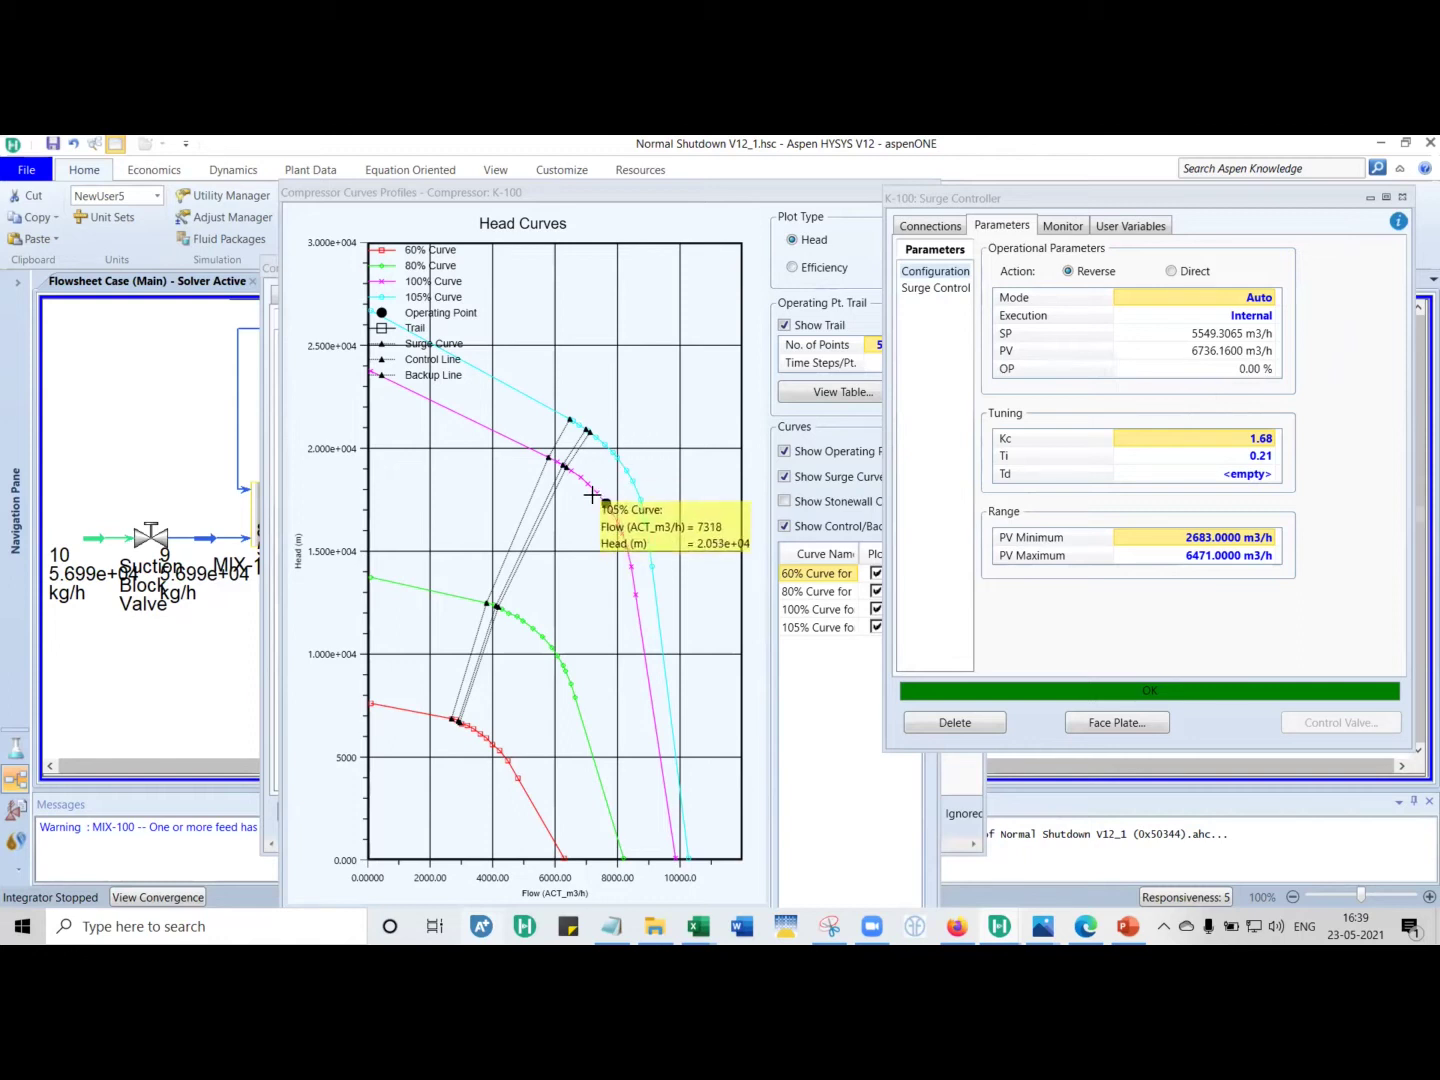
mouse_move(566, 468)
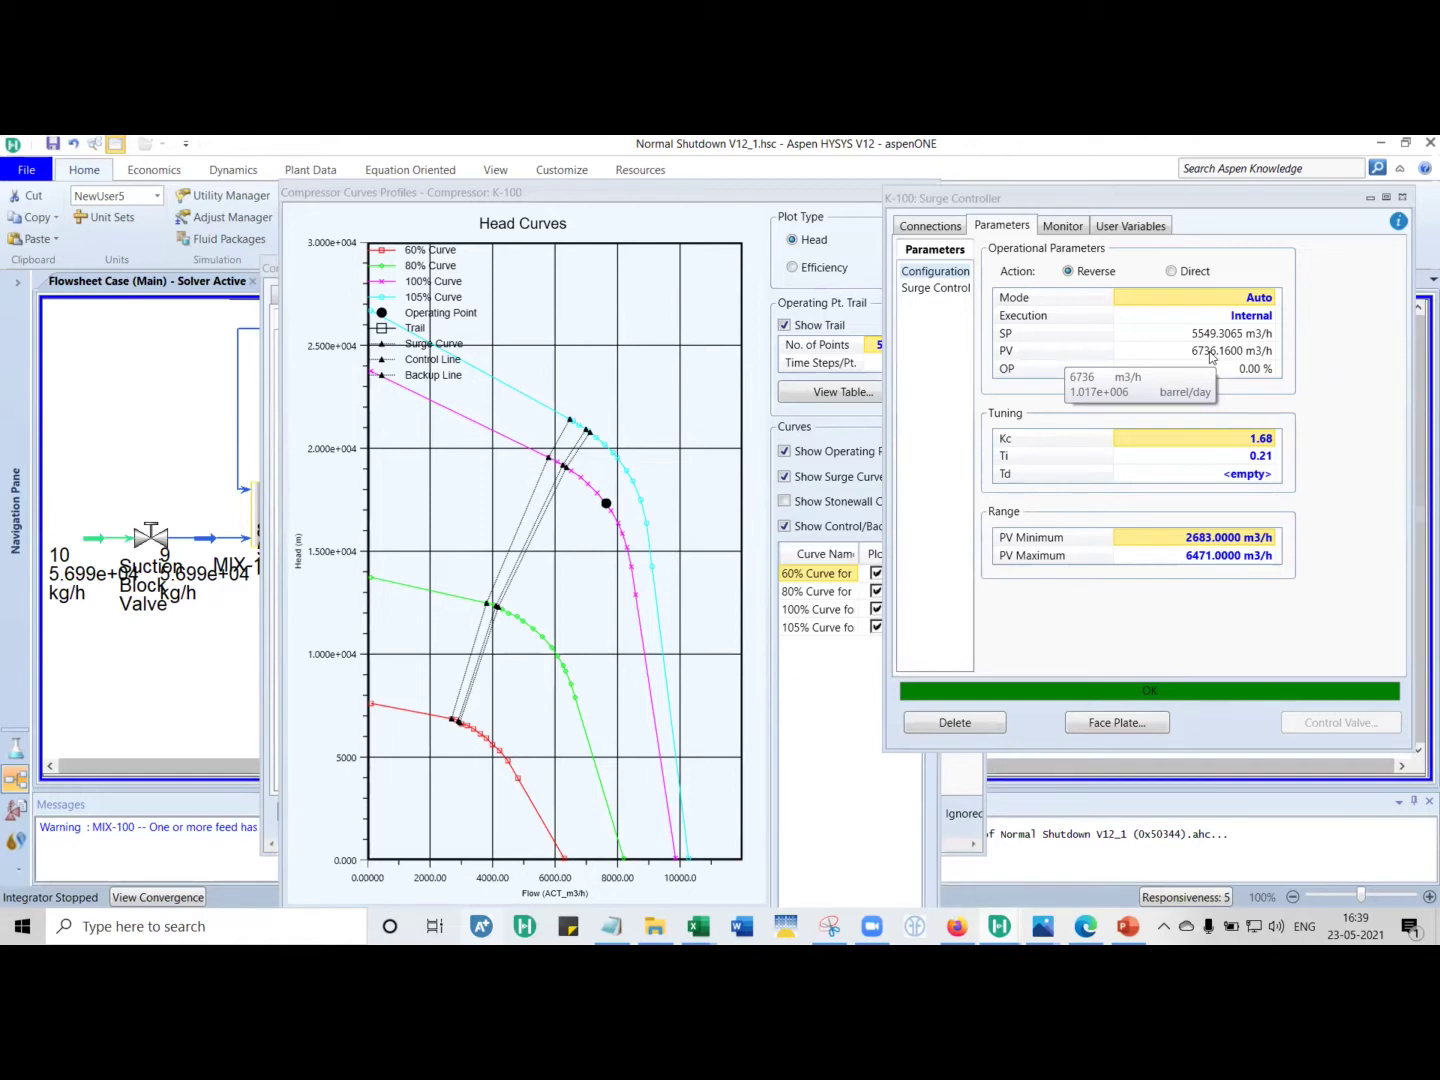
click(1260, 370)
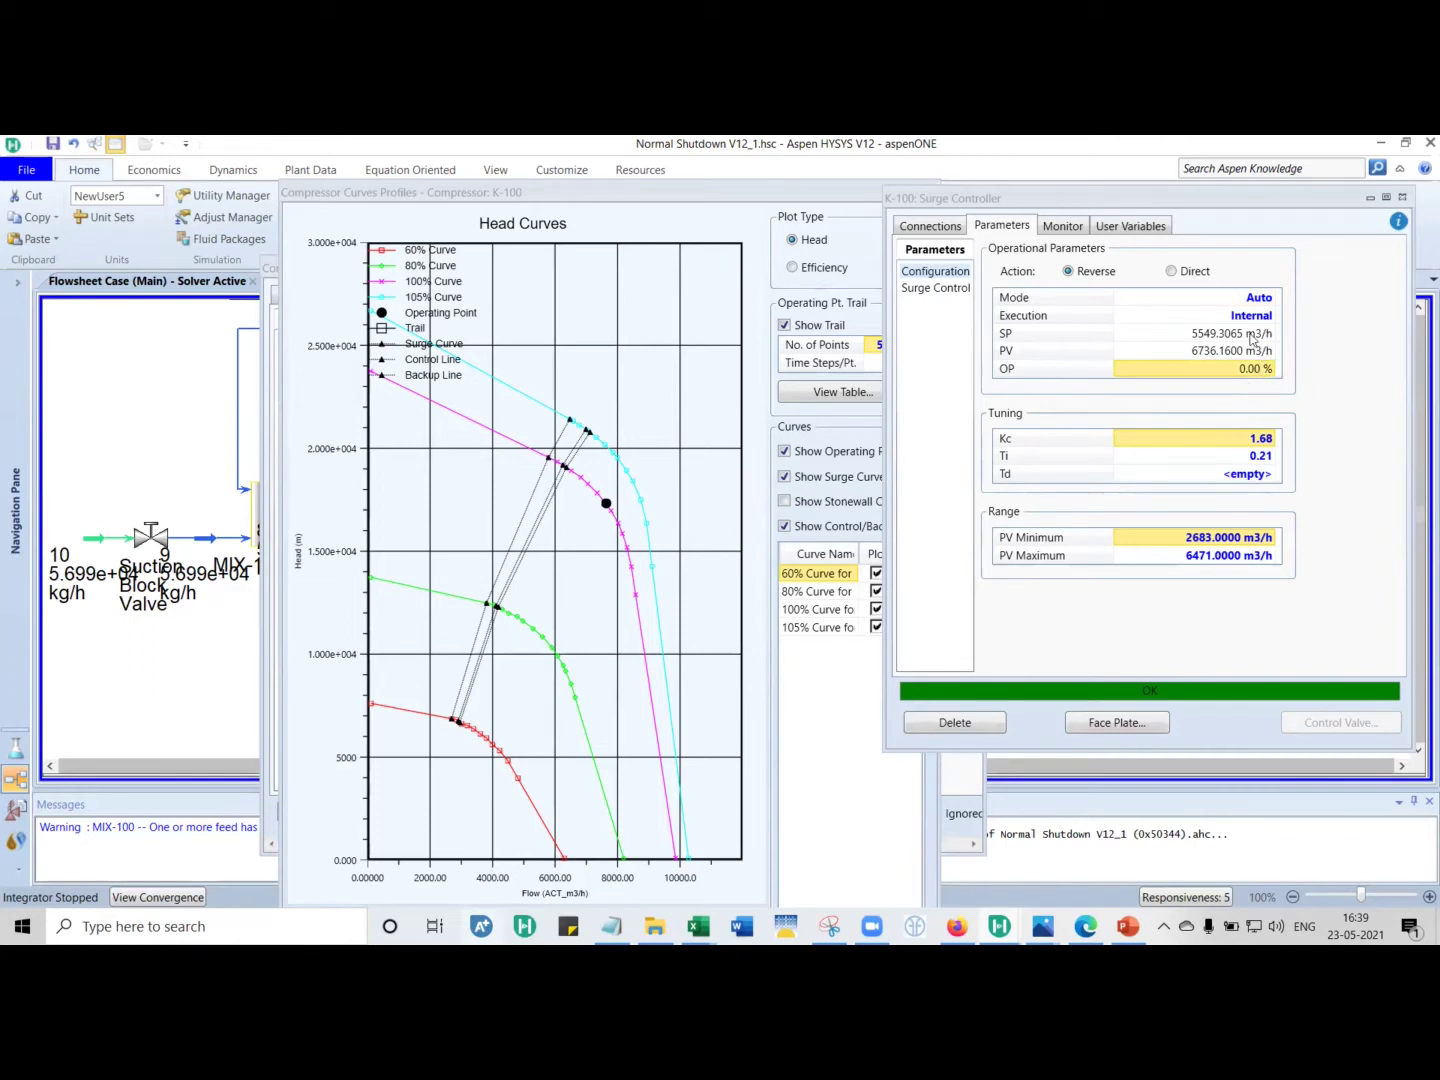
click(1252, 337)
mouse_move(548, 512)
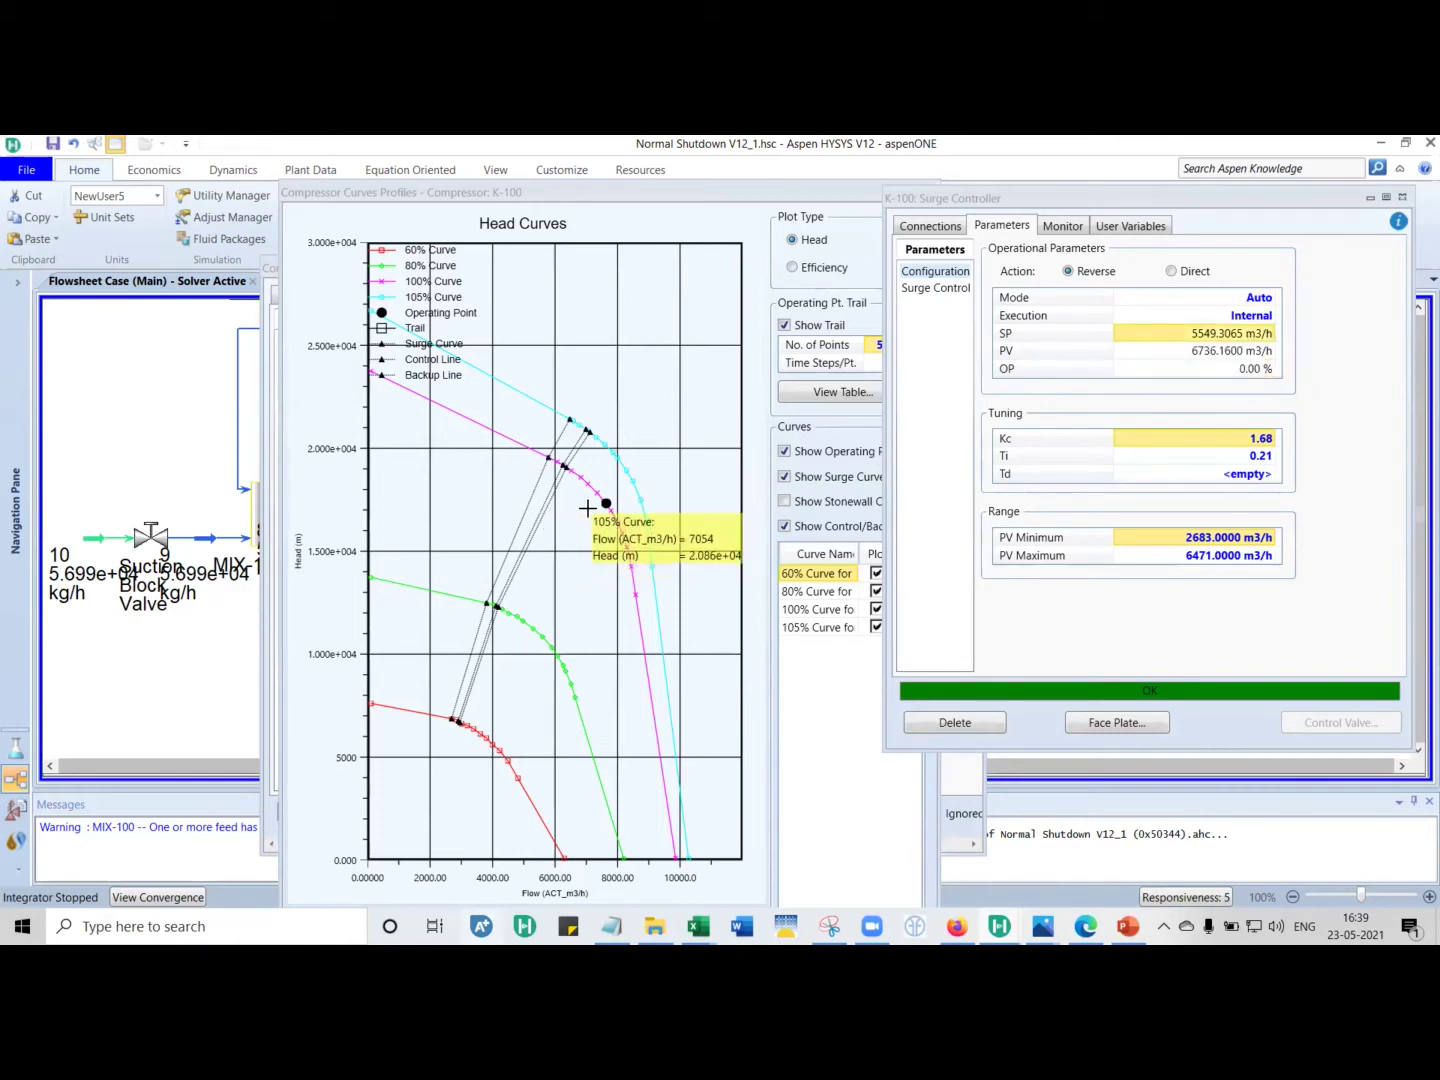
click(1231, 352)
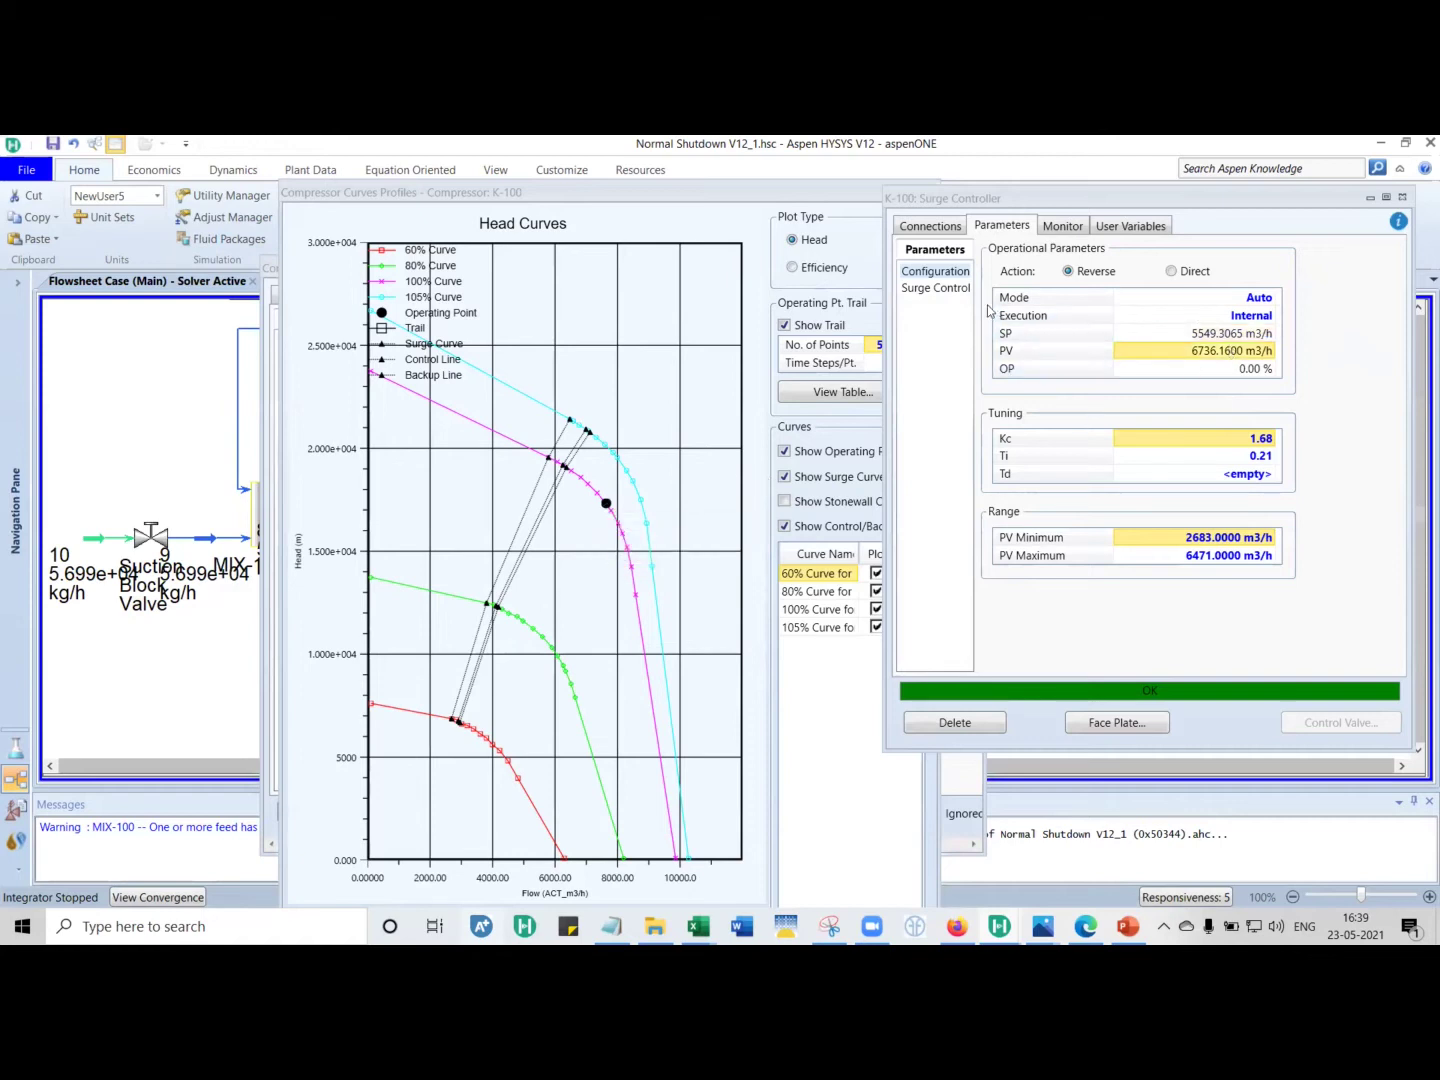
click(943, 289)
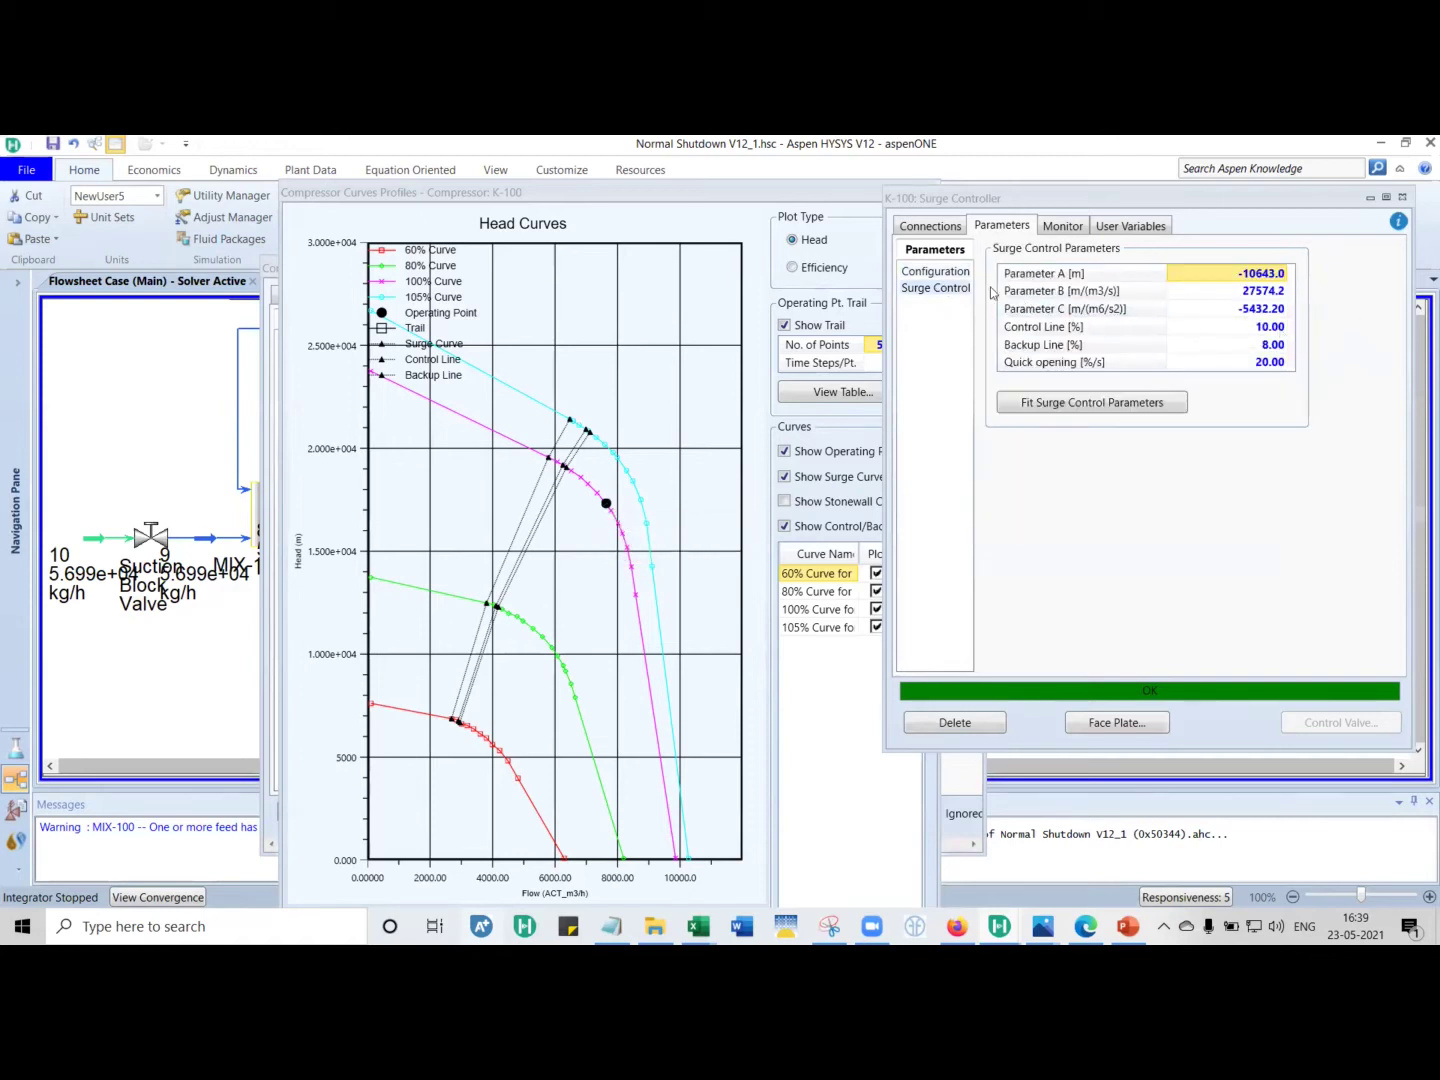
click(918, 273)
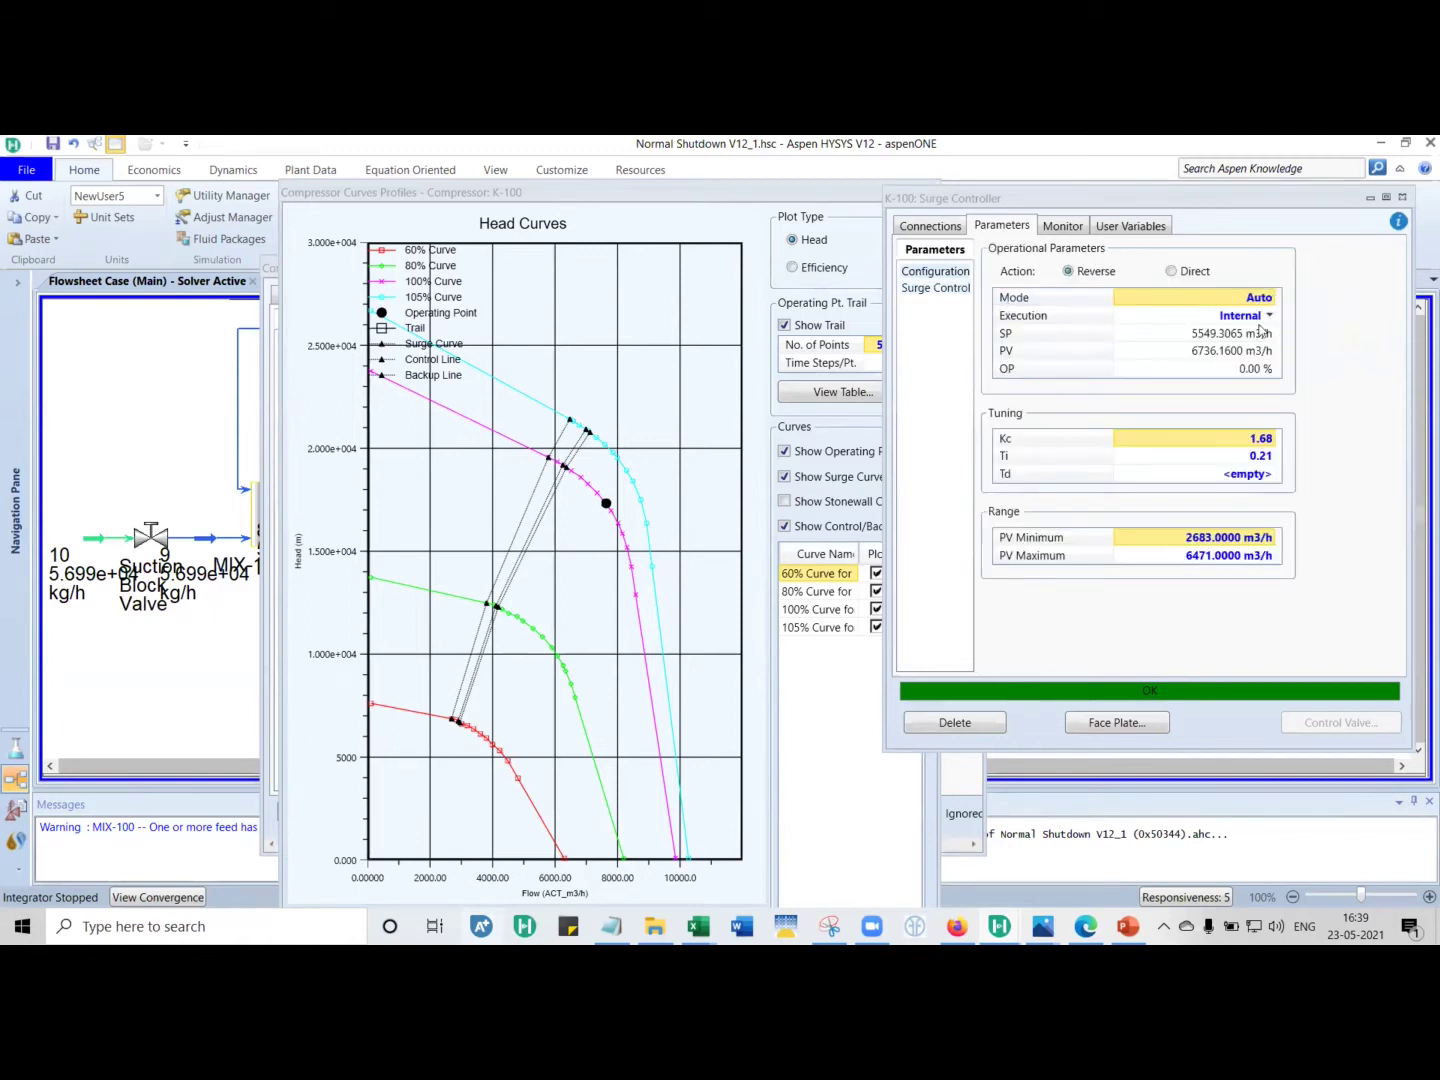
mouse_move(543, 503)
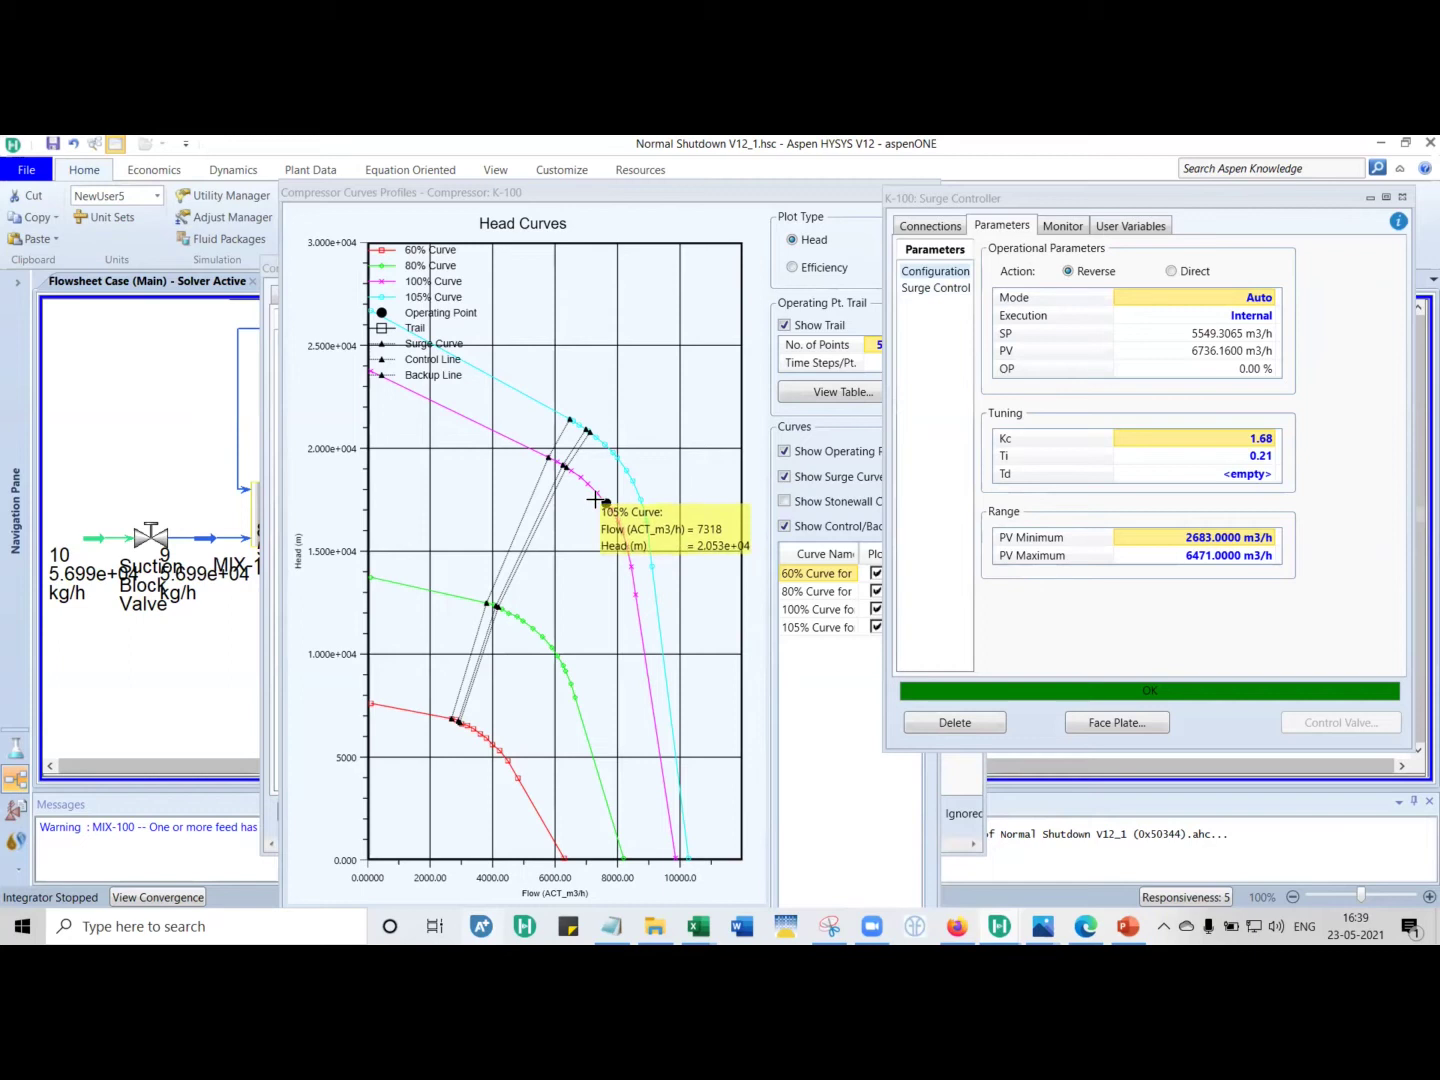
click(1233, 369)
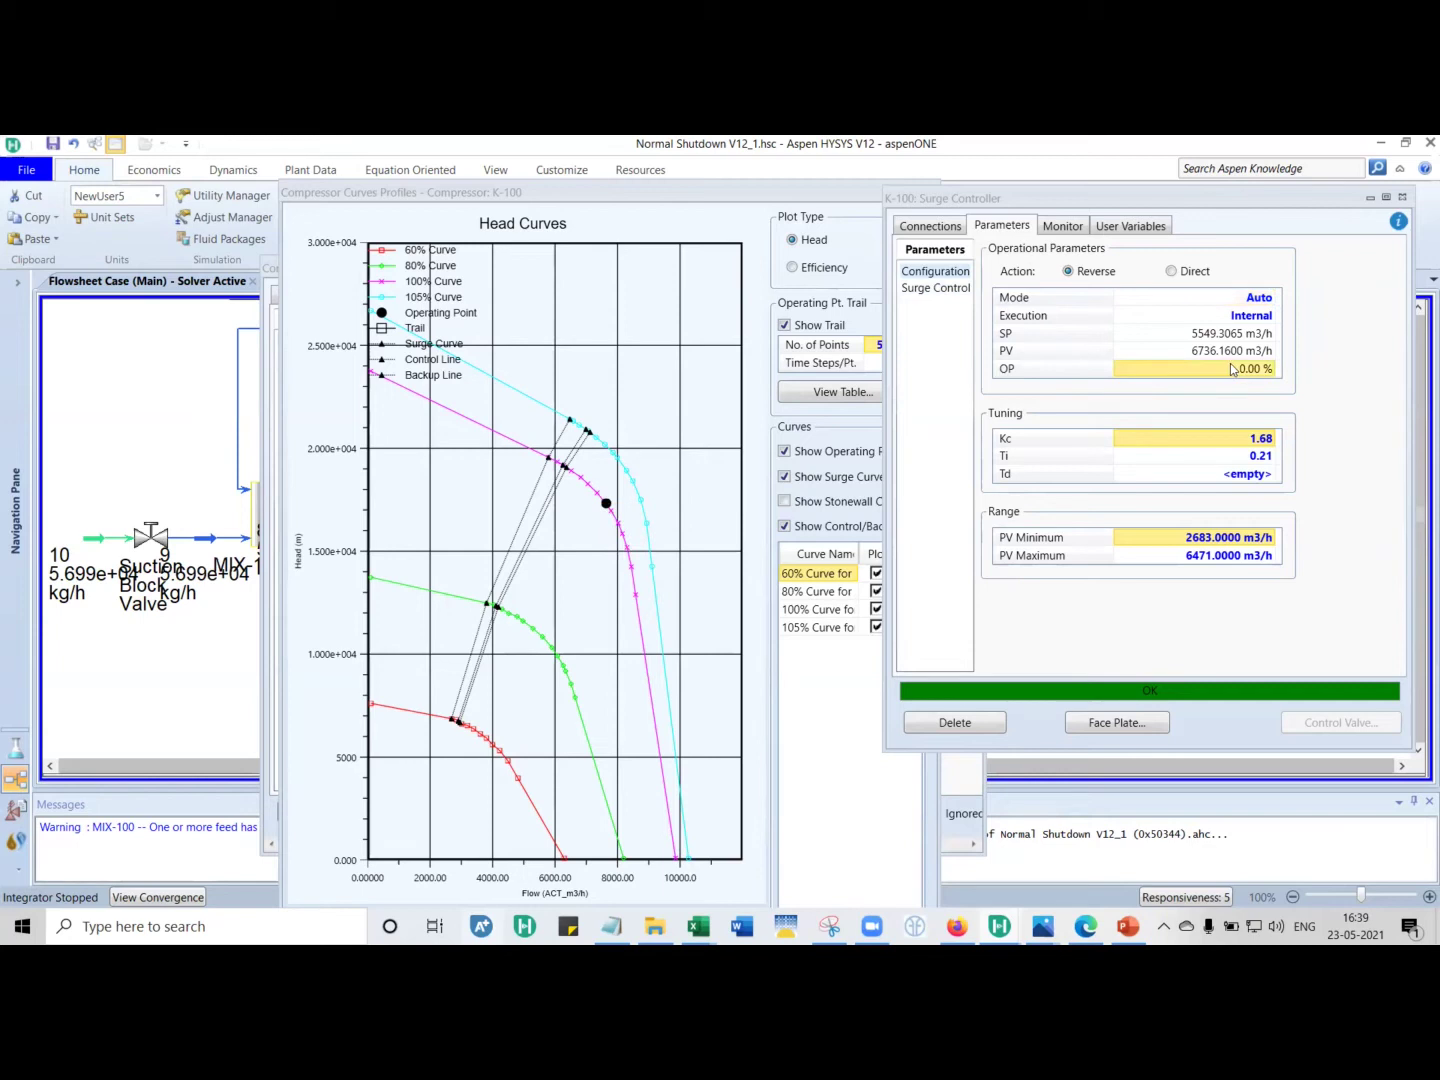
mouse_move(1260, 371)
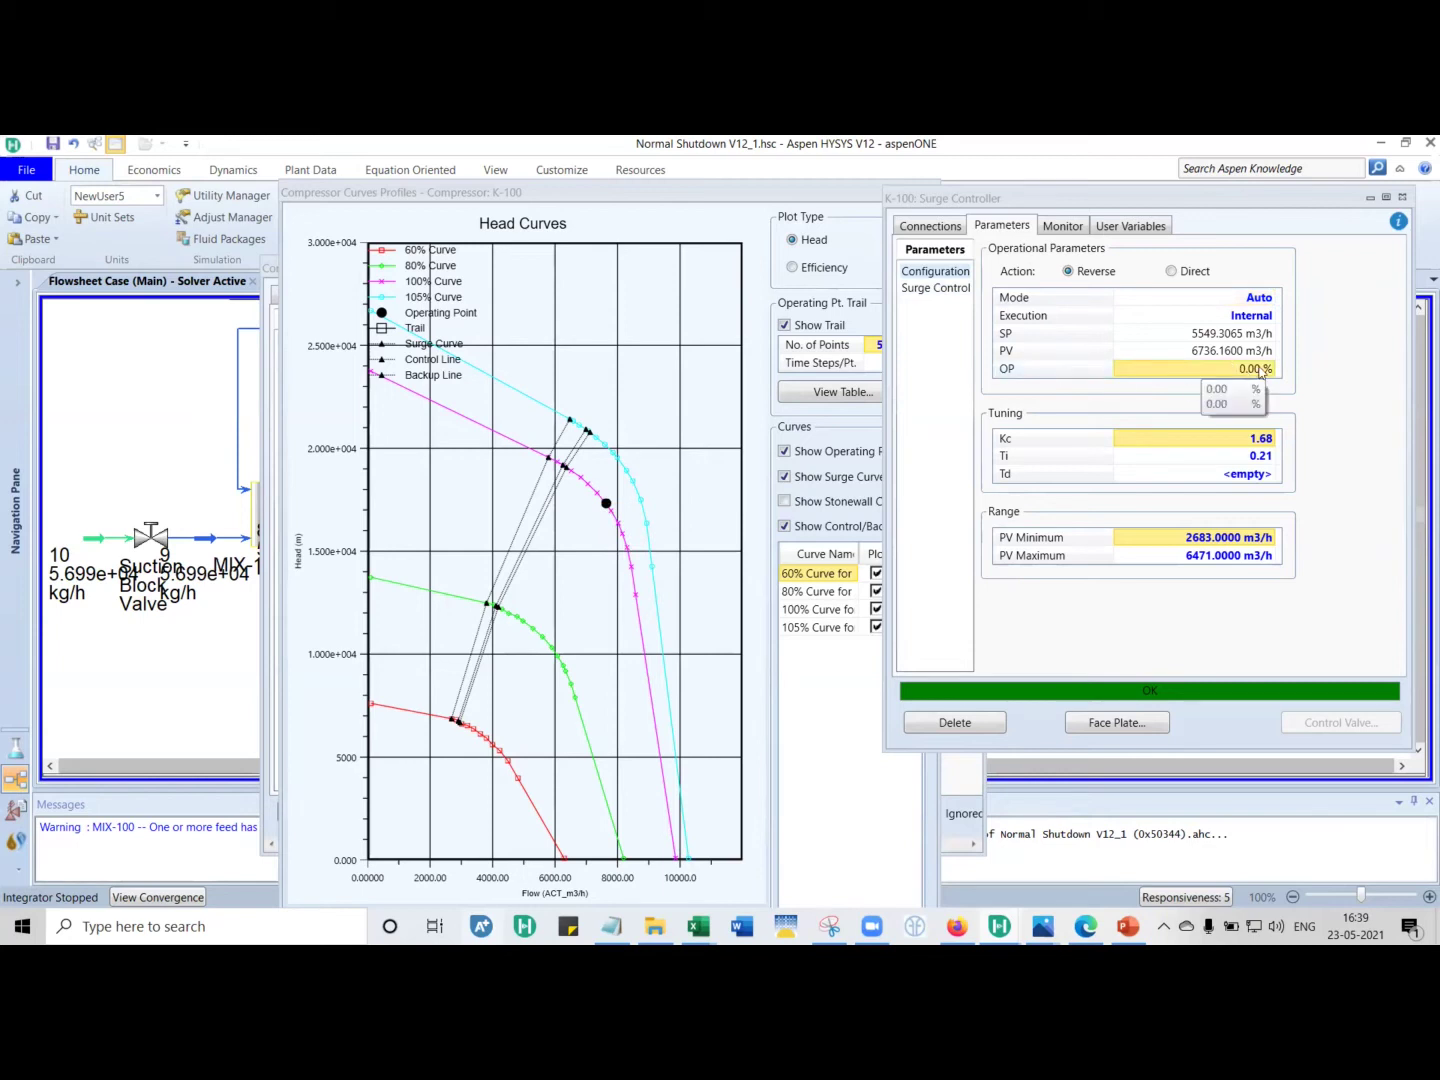
click(1218, 553)
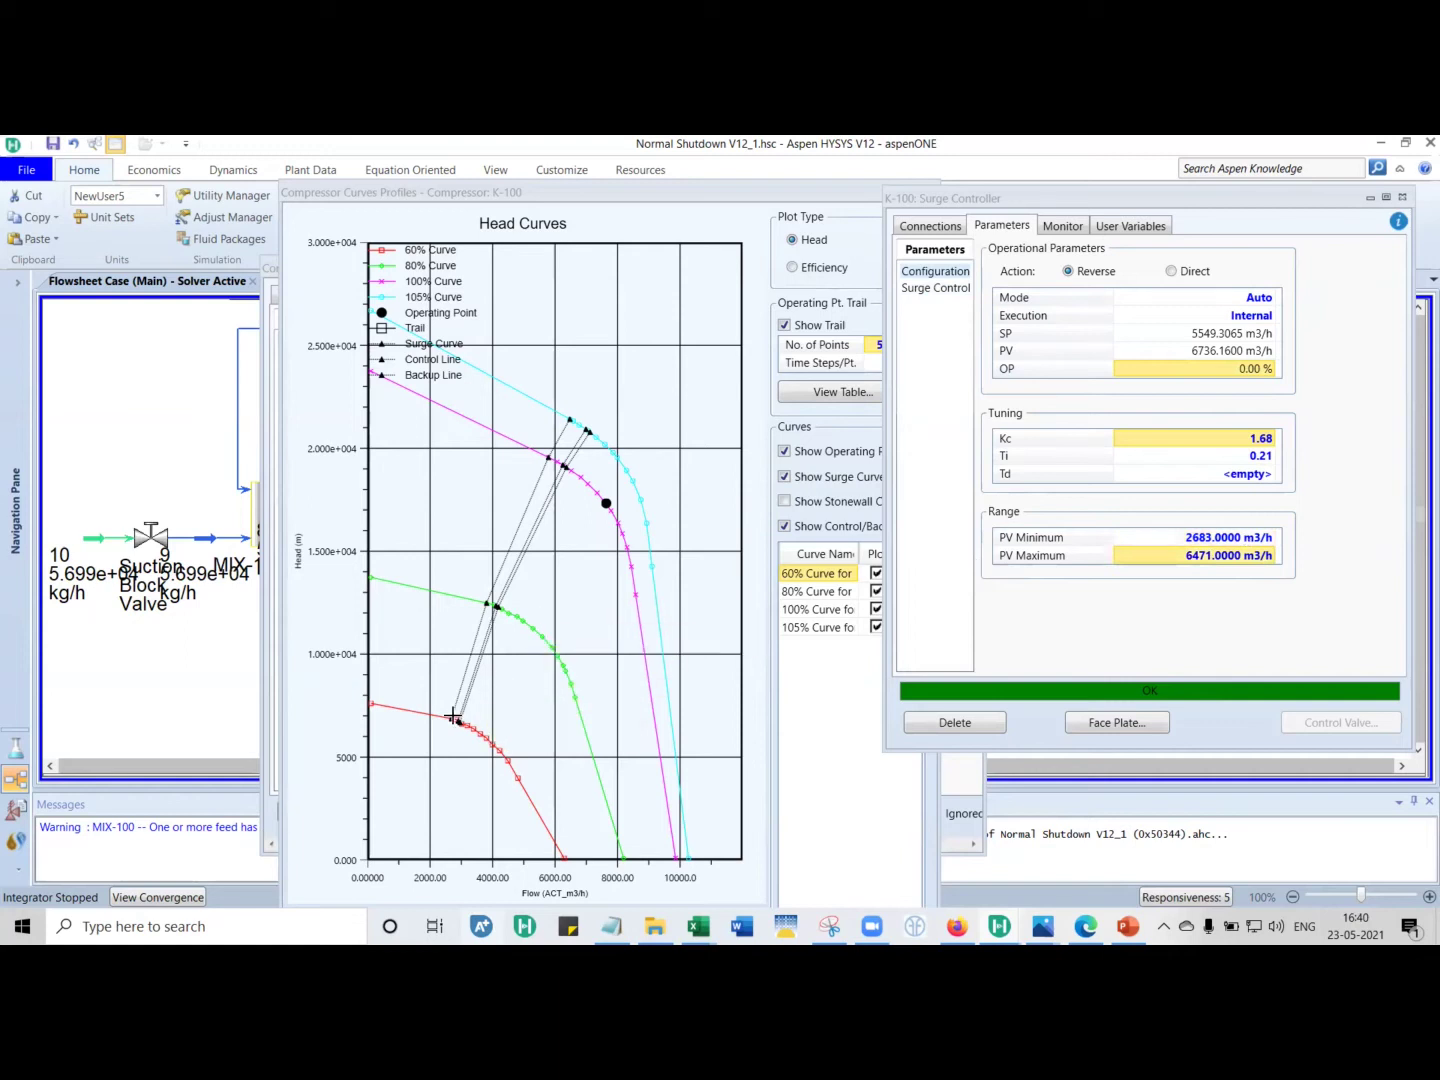
mouse_move(450, 716)
mouse_move(652, 566)
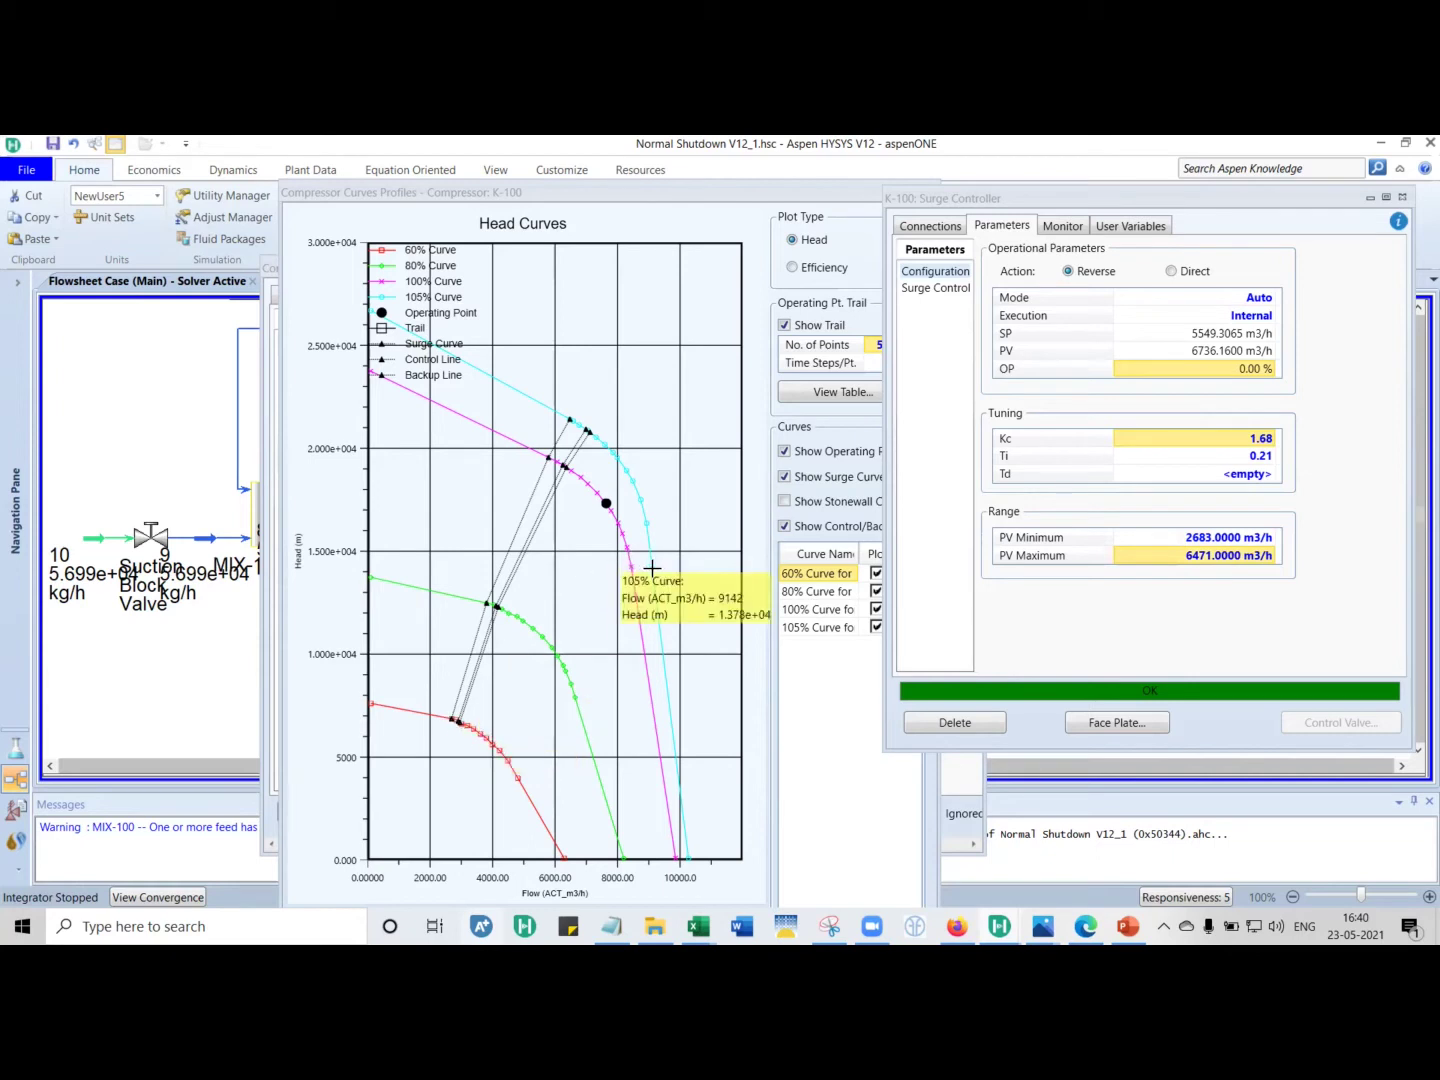
click(1234, 557)
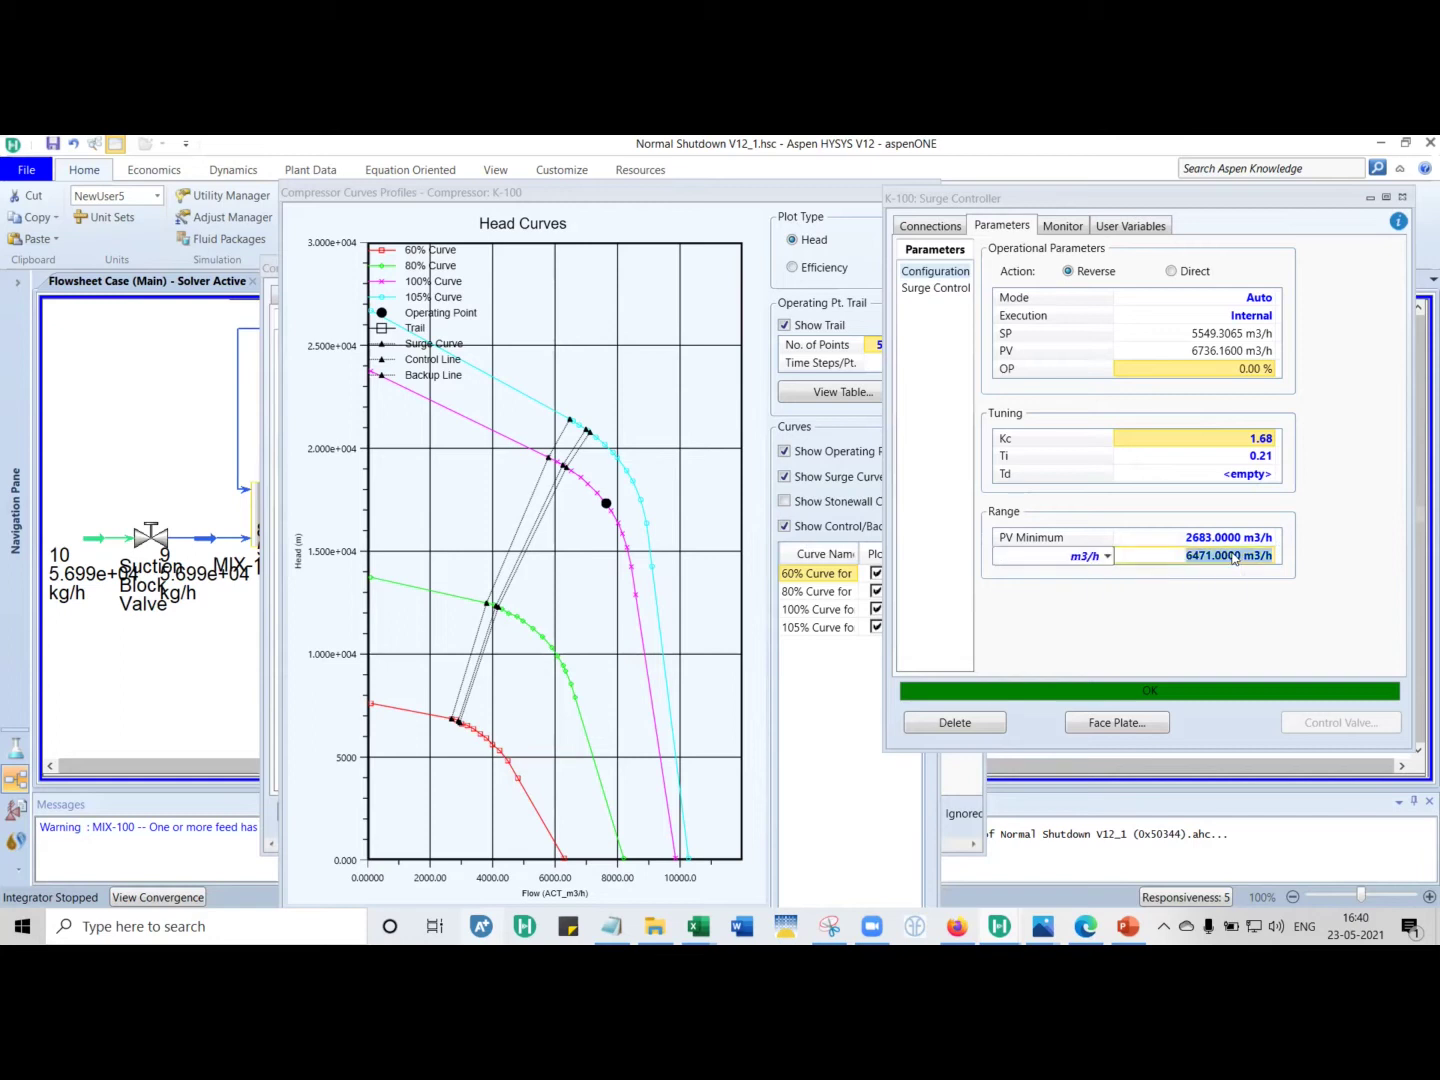
click(1137, 537)
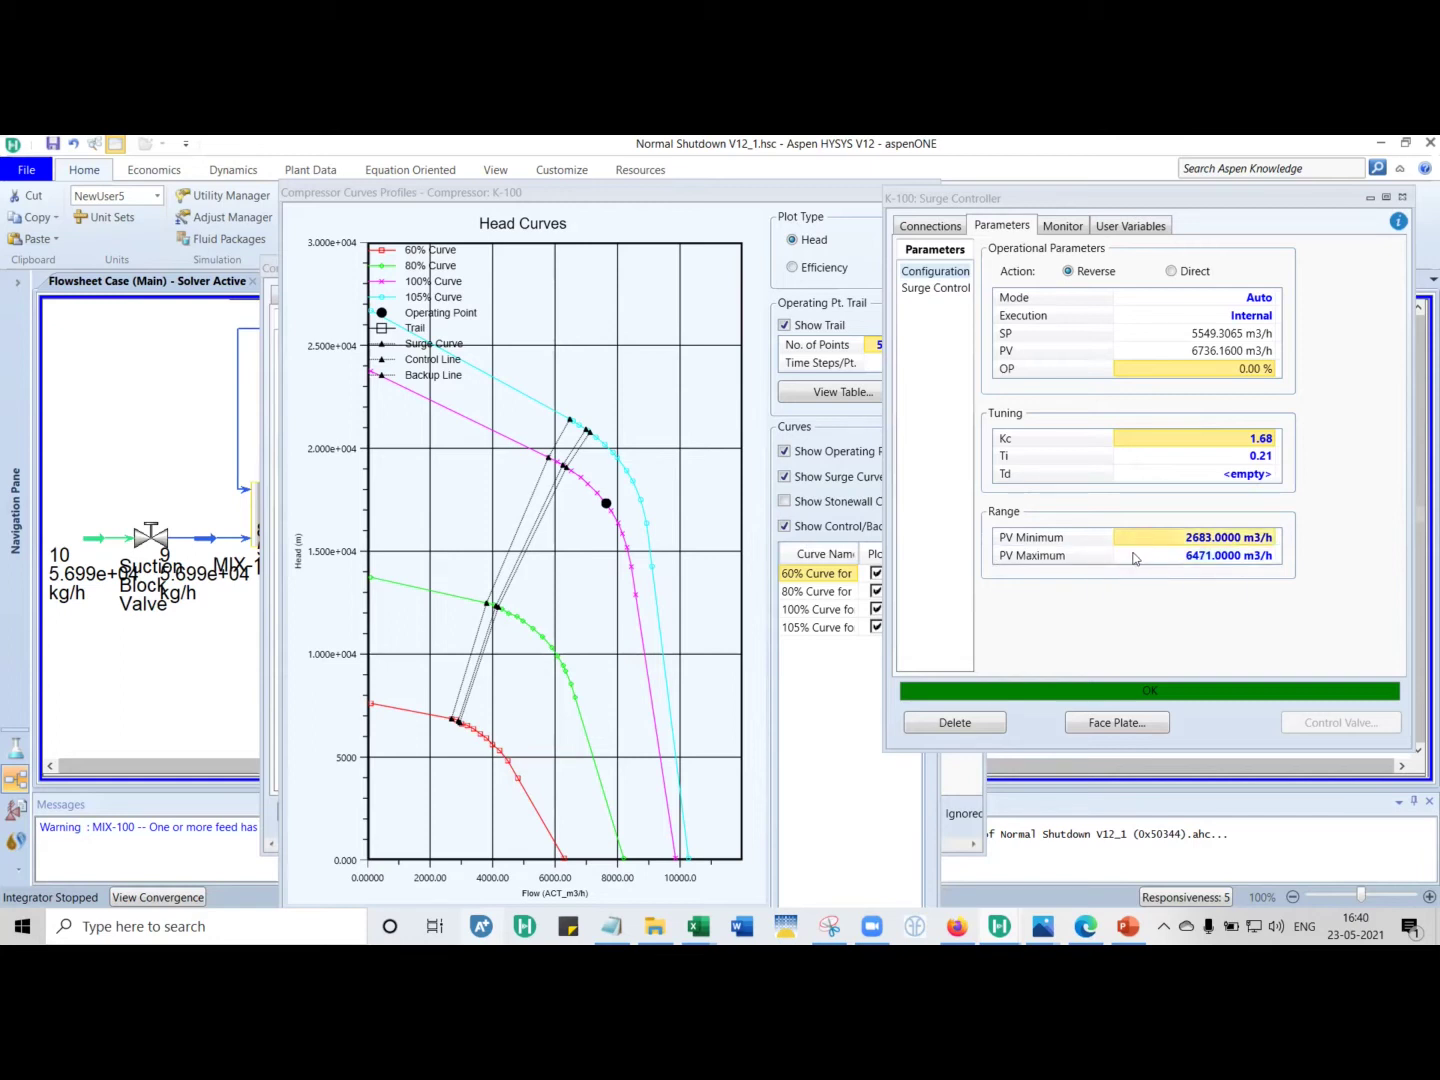
mouse_move(1135, 558)
mouse_move(563, 435)
mouse_move(572, 684)
mouse_move(629, 786)
mouse_move(540, 520)
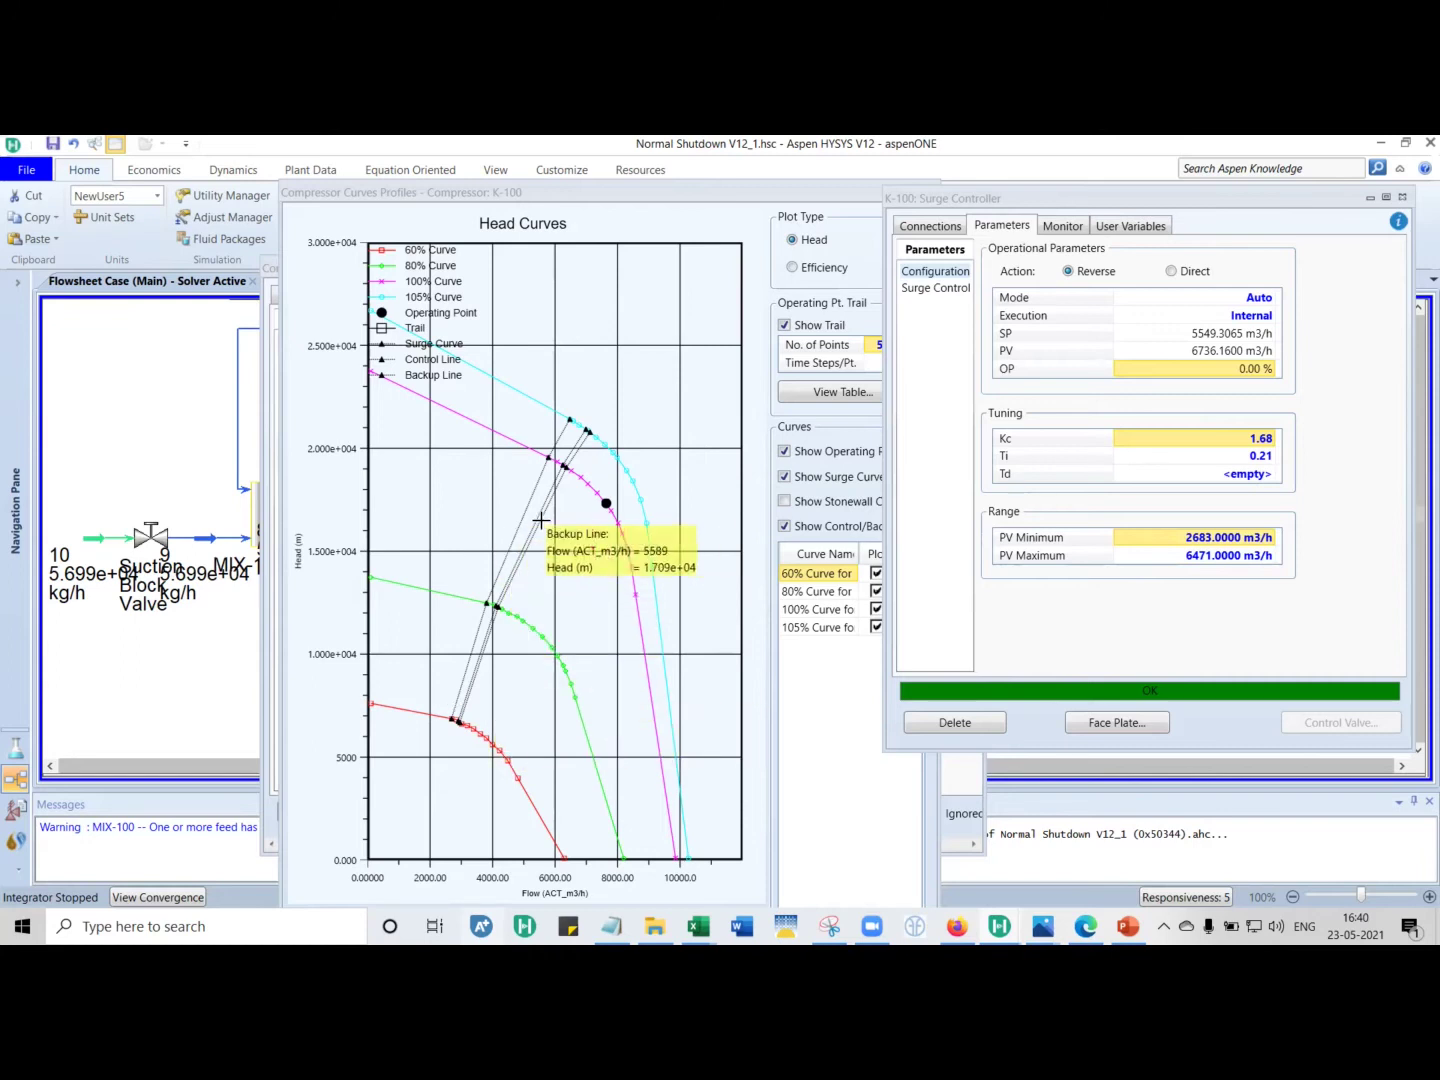
mouse_move(659, 714)
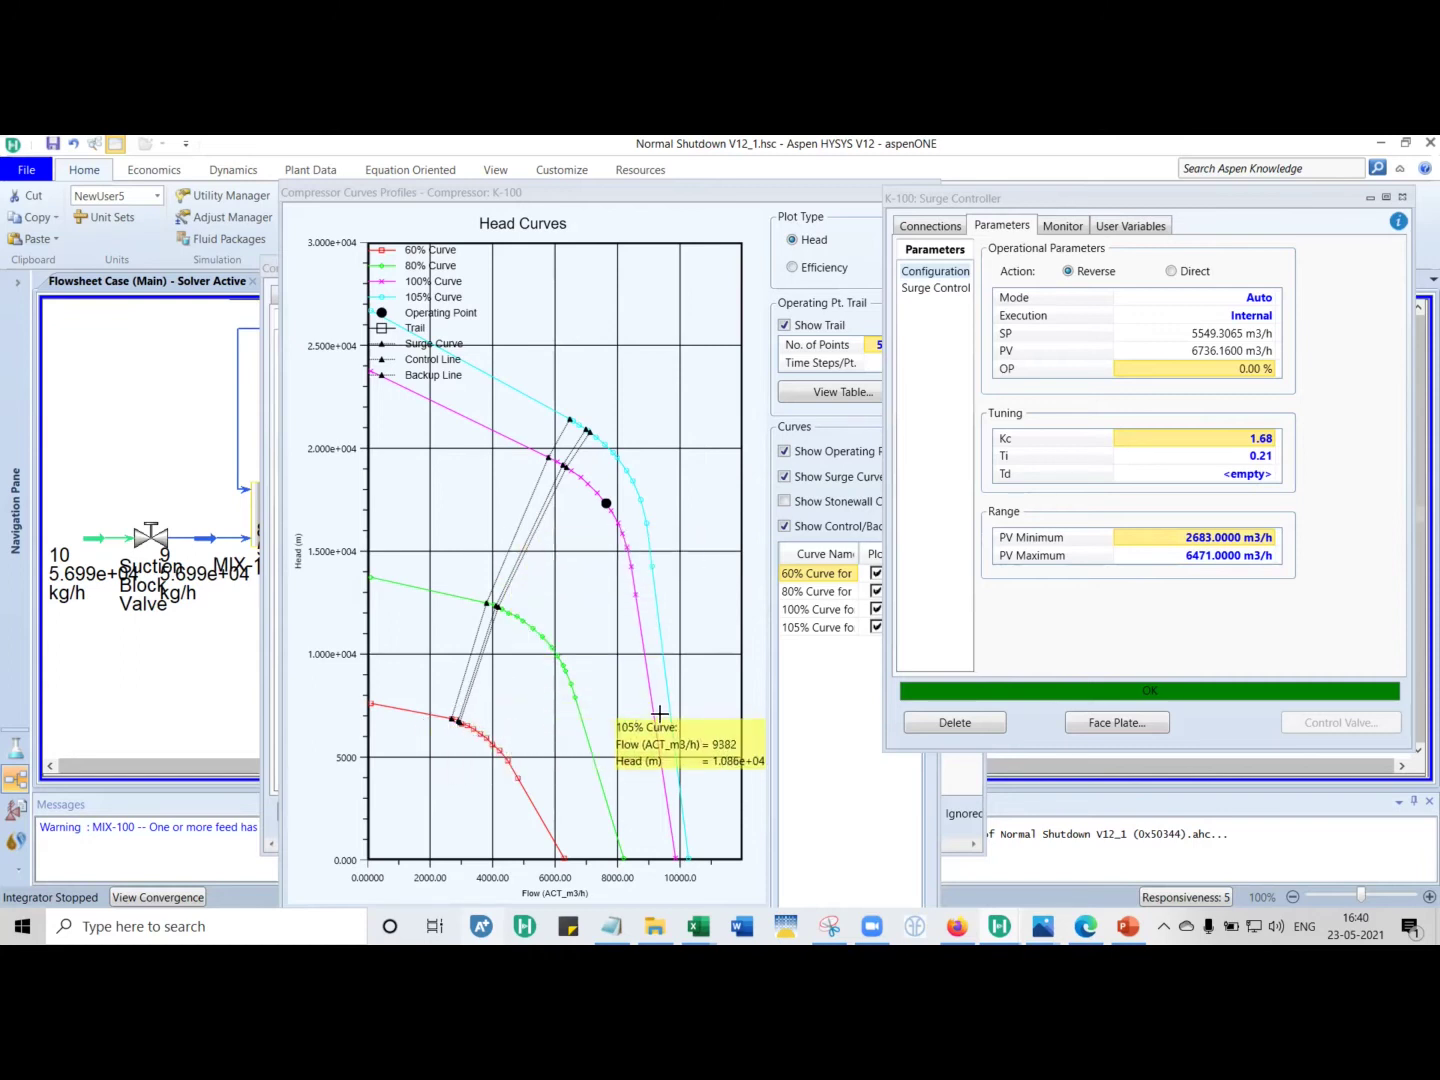
click(1155, 560)
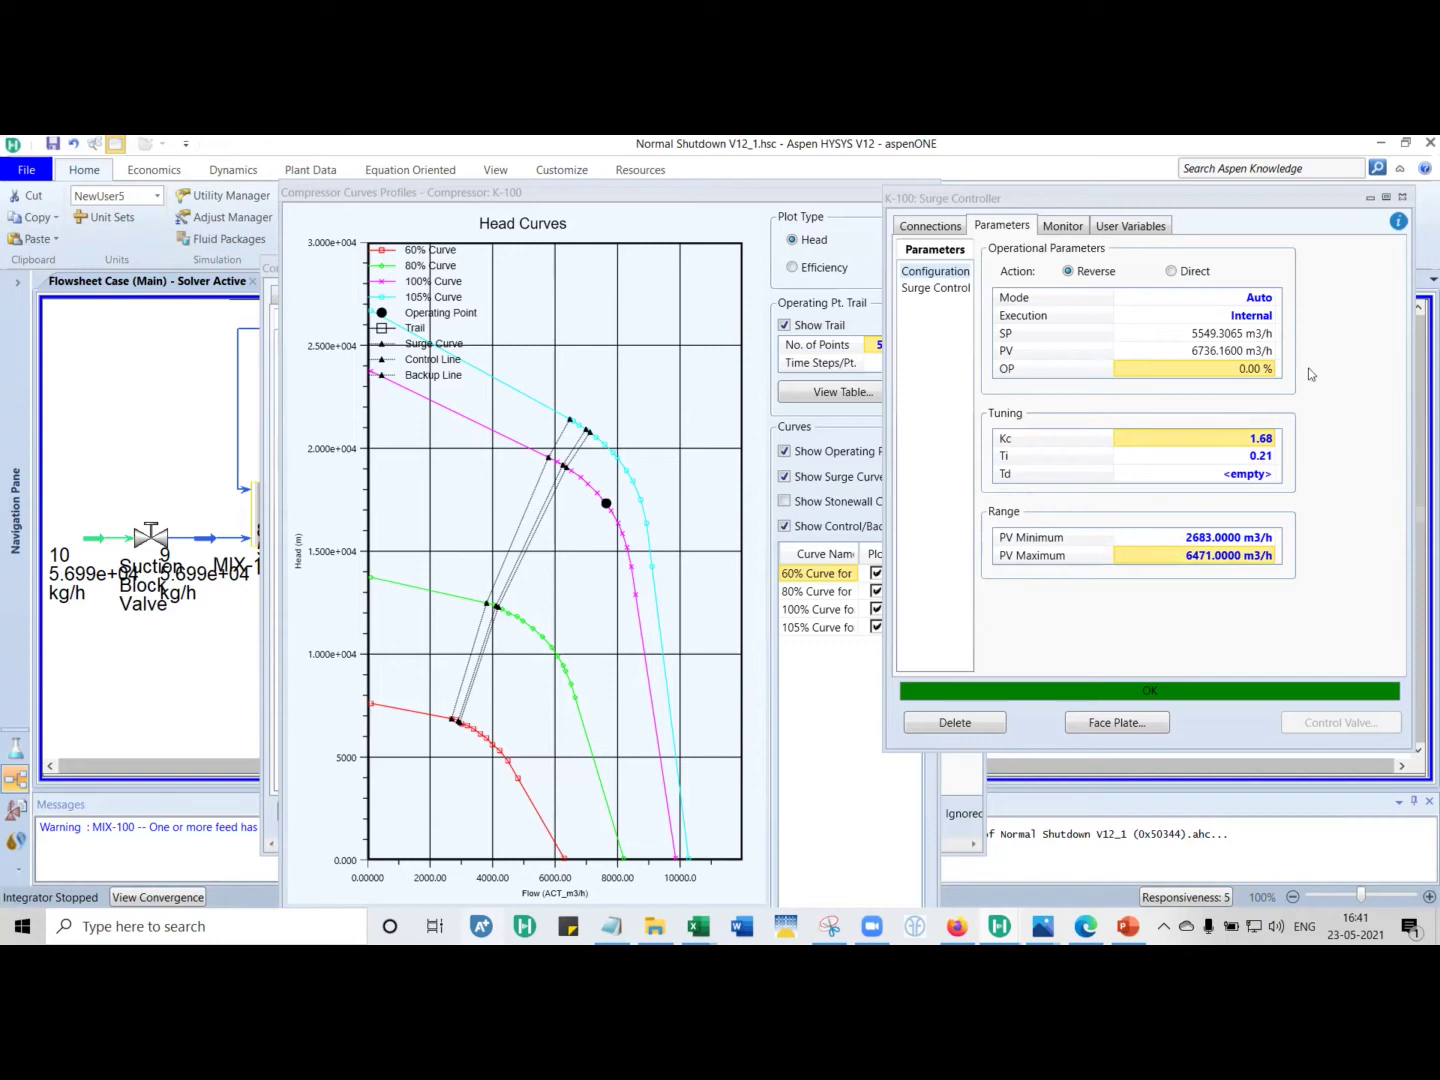
- Inspect the surge controller's Kc gain and Ti integral time tuning values
click(1258, 458)
click(1259, 440)
click(1259, 457)
click(1251, 441)
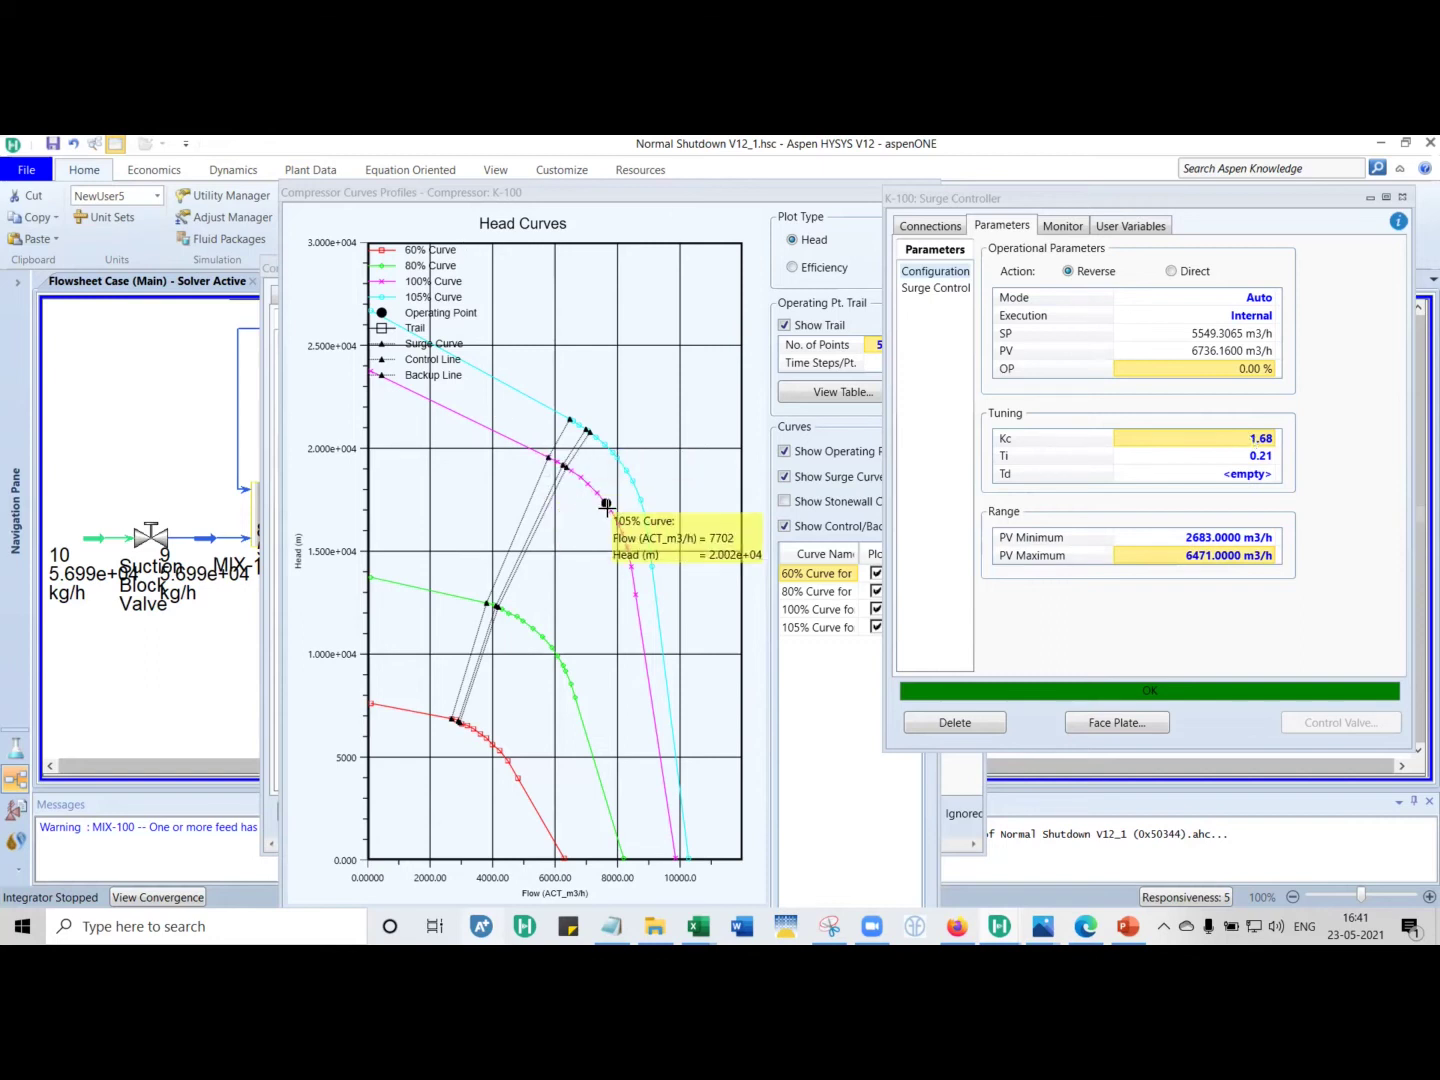
mouse_move(598, 494)
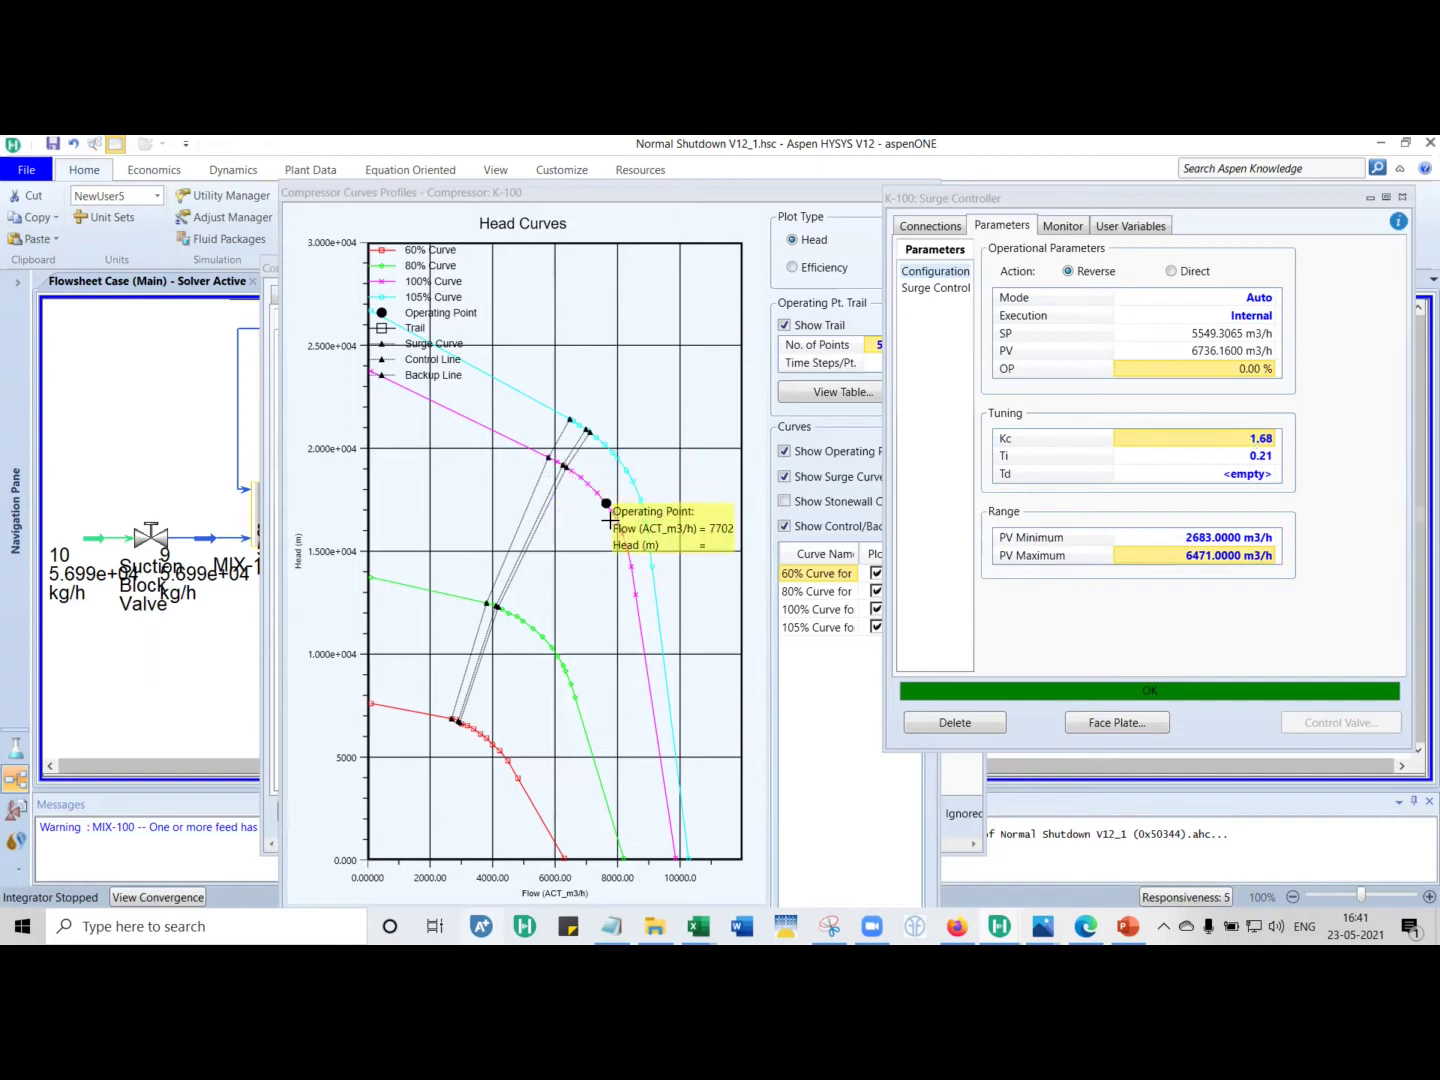
mouse_move(619, 528)
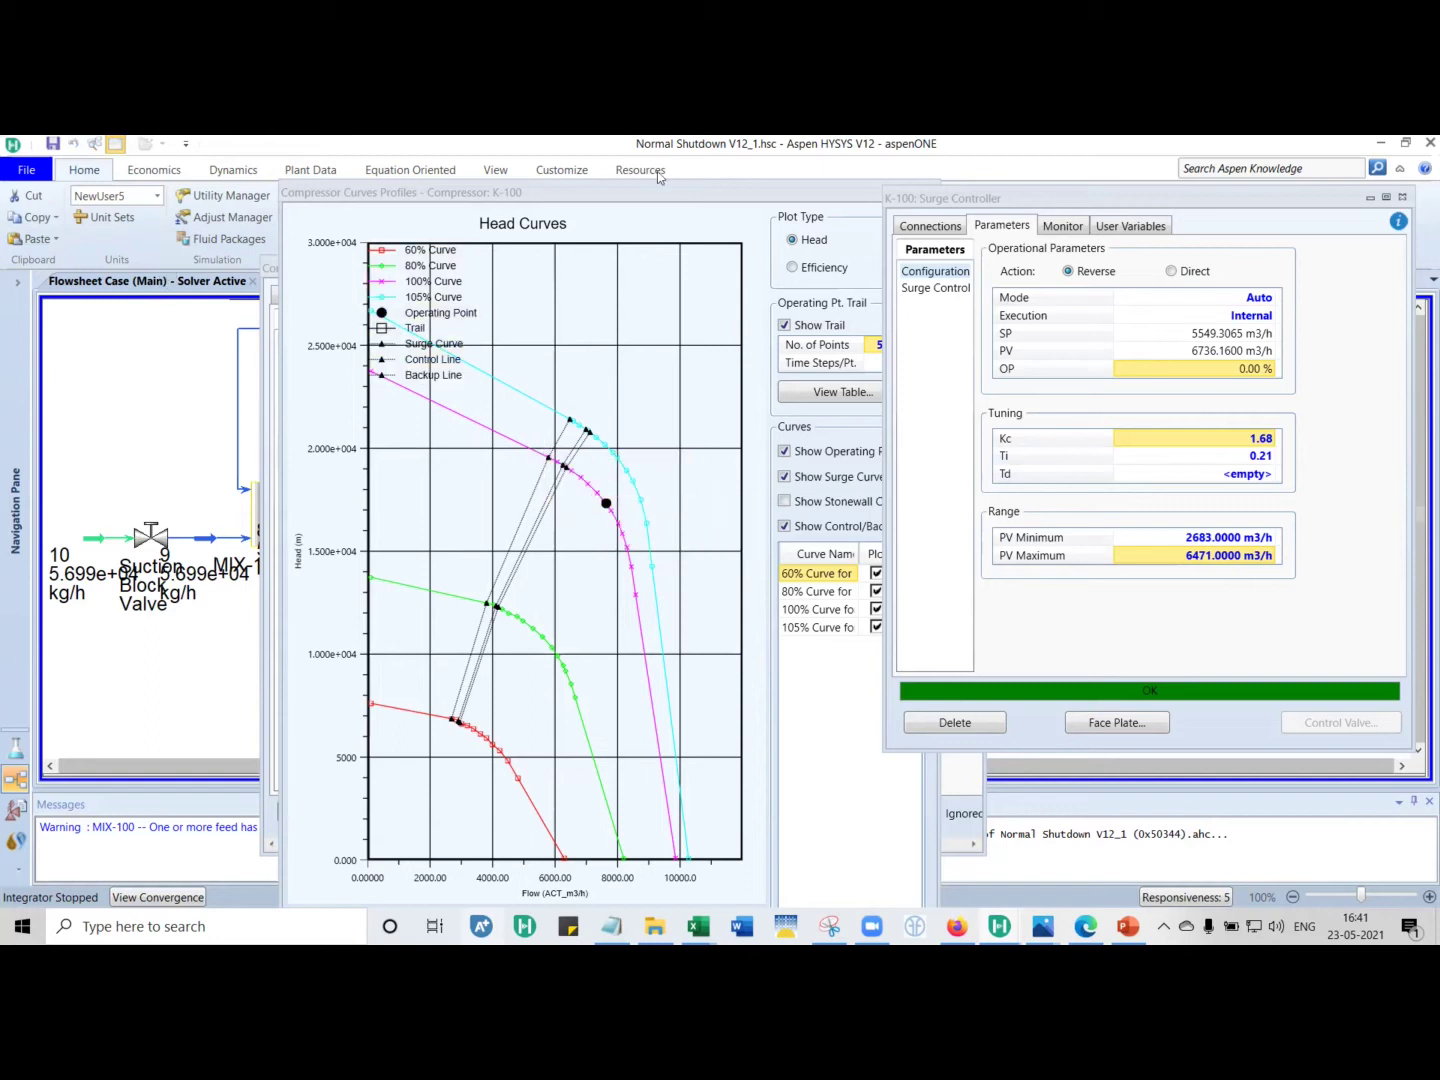
- Close the head curves plot, the compressor curves window and the K-100 compressor window
click(1403, 199)
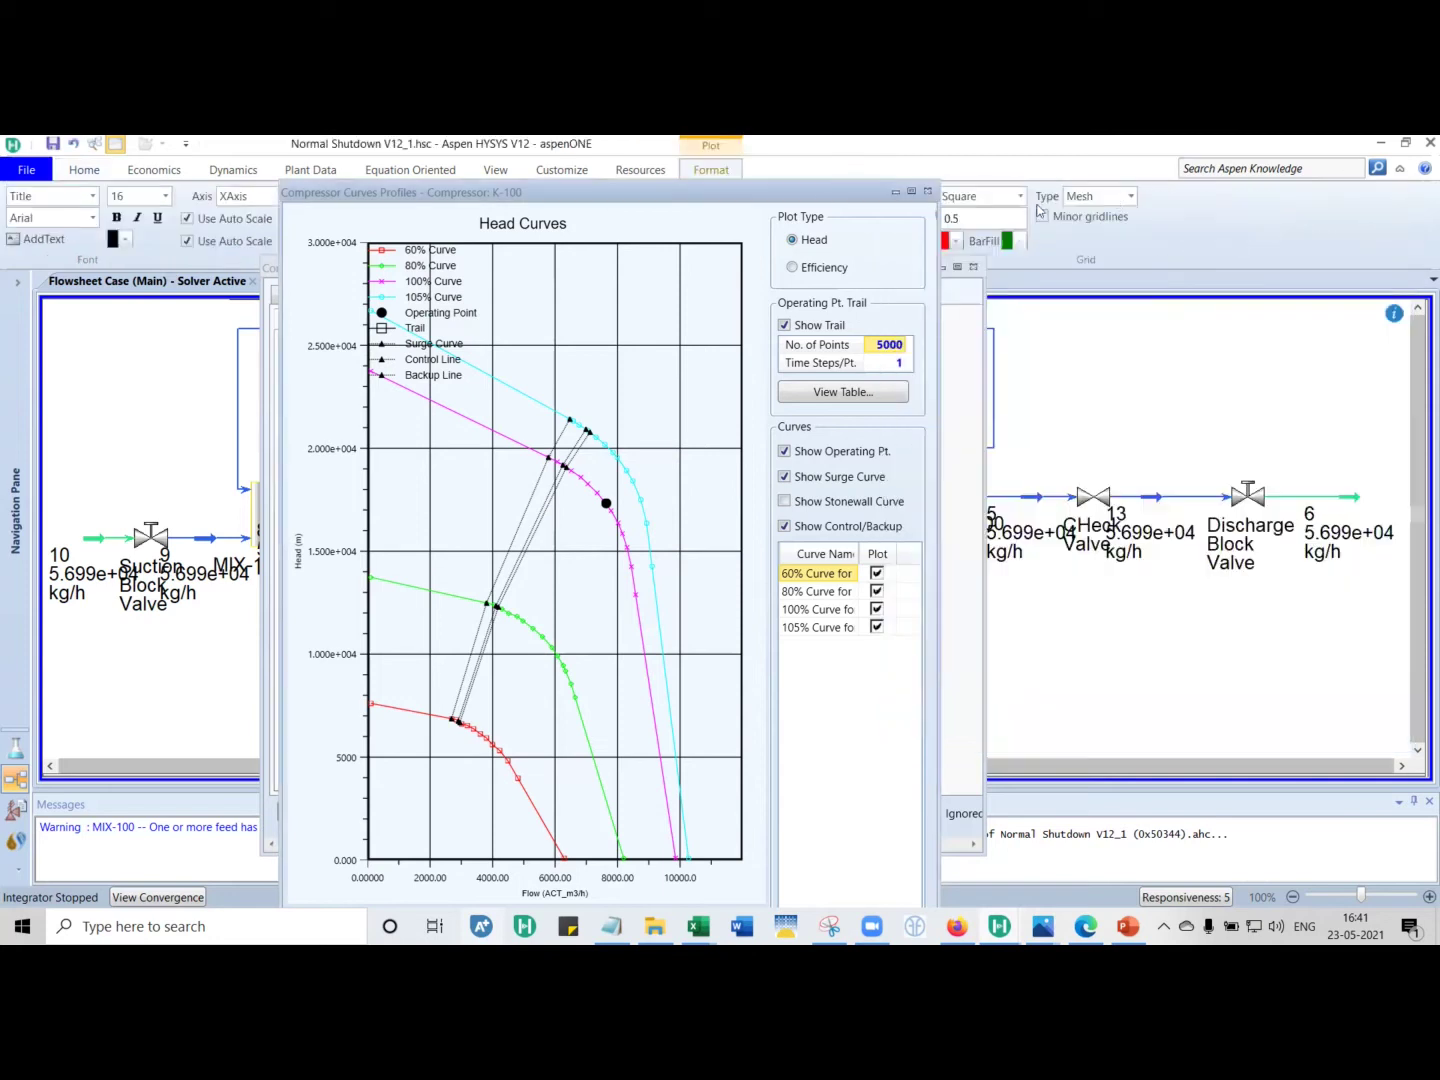
click(924, 193)
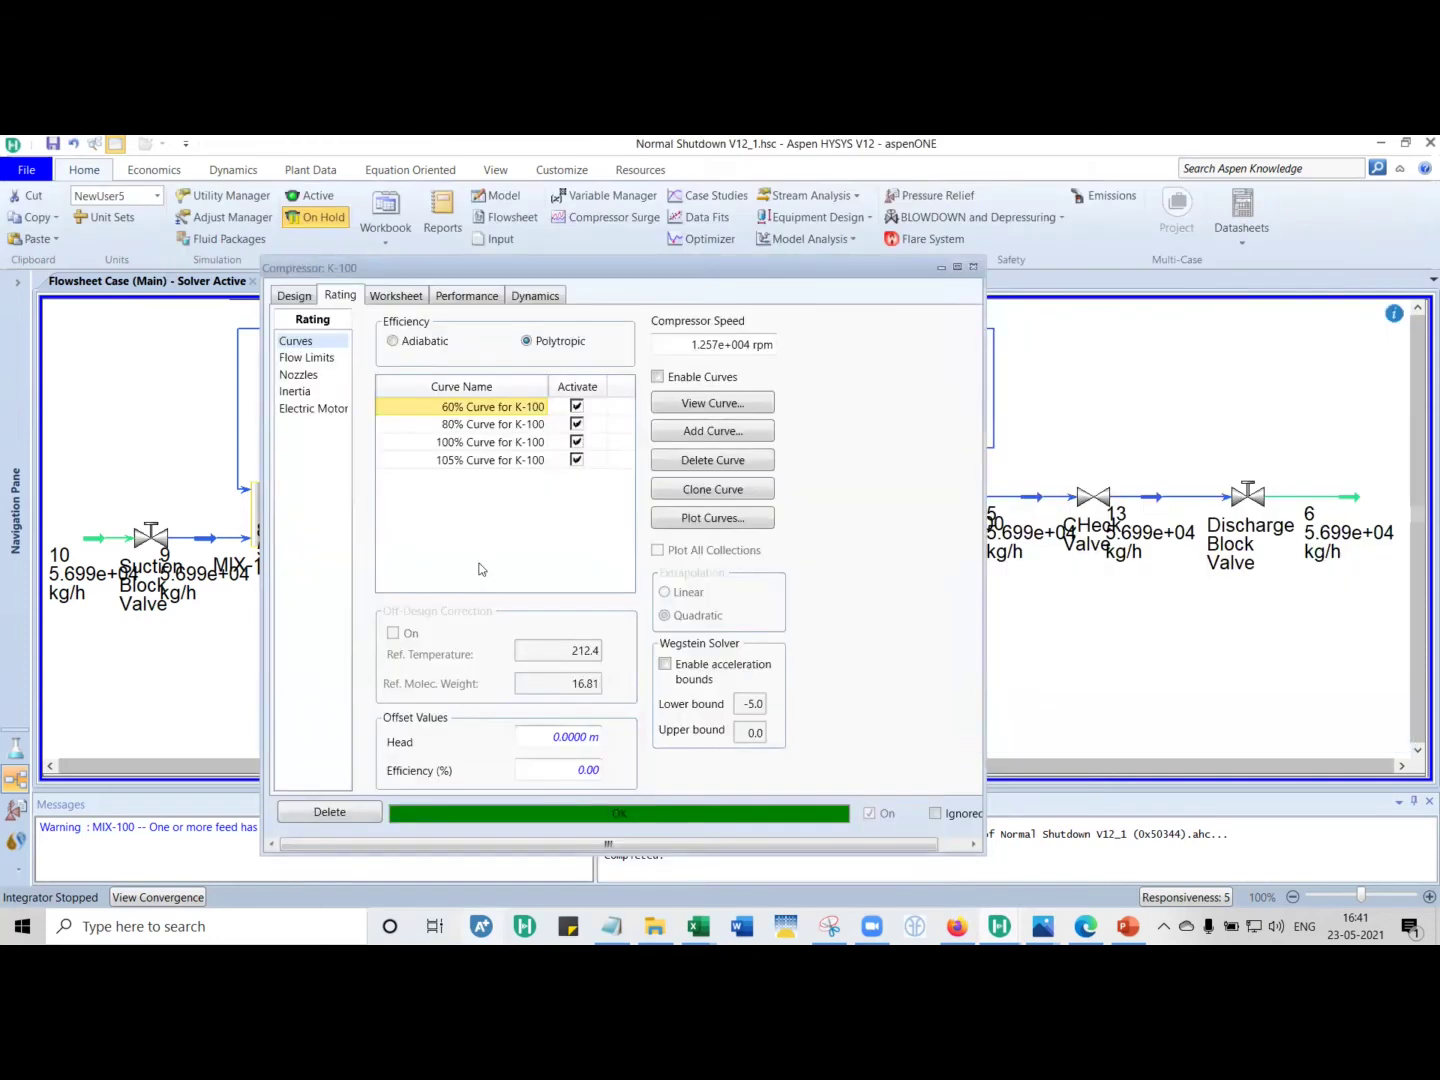
click(973, 267)
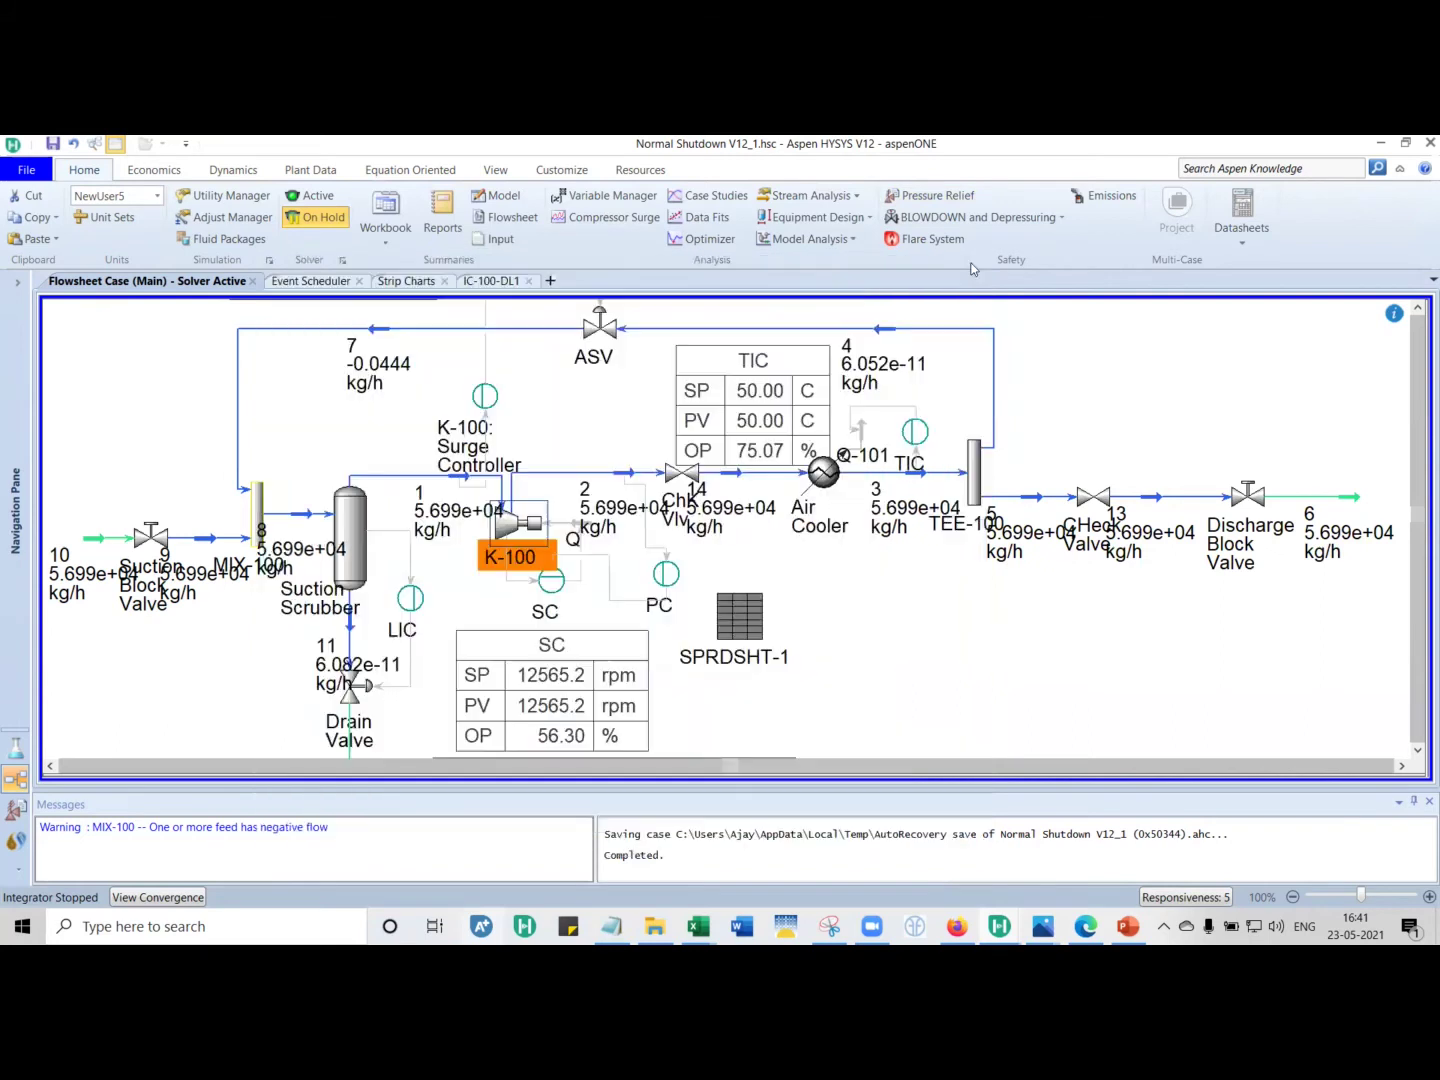
mouse_move(905, 378)
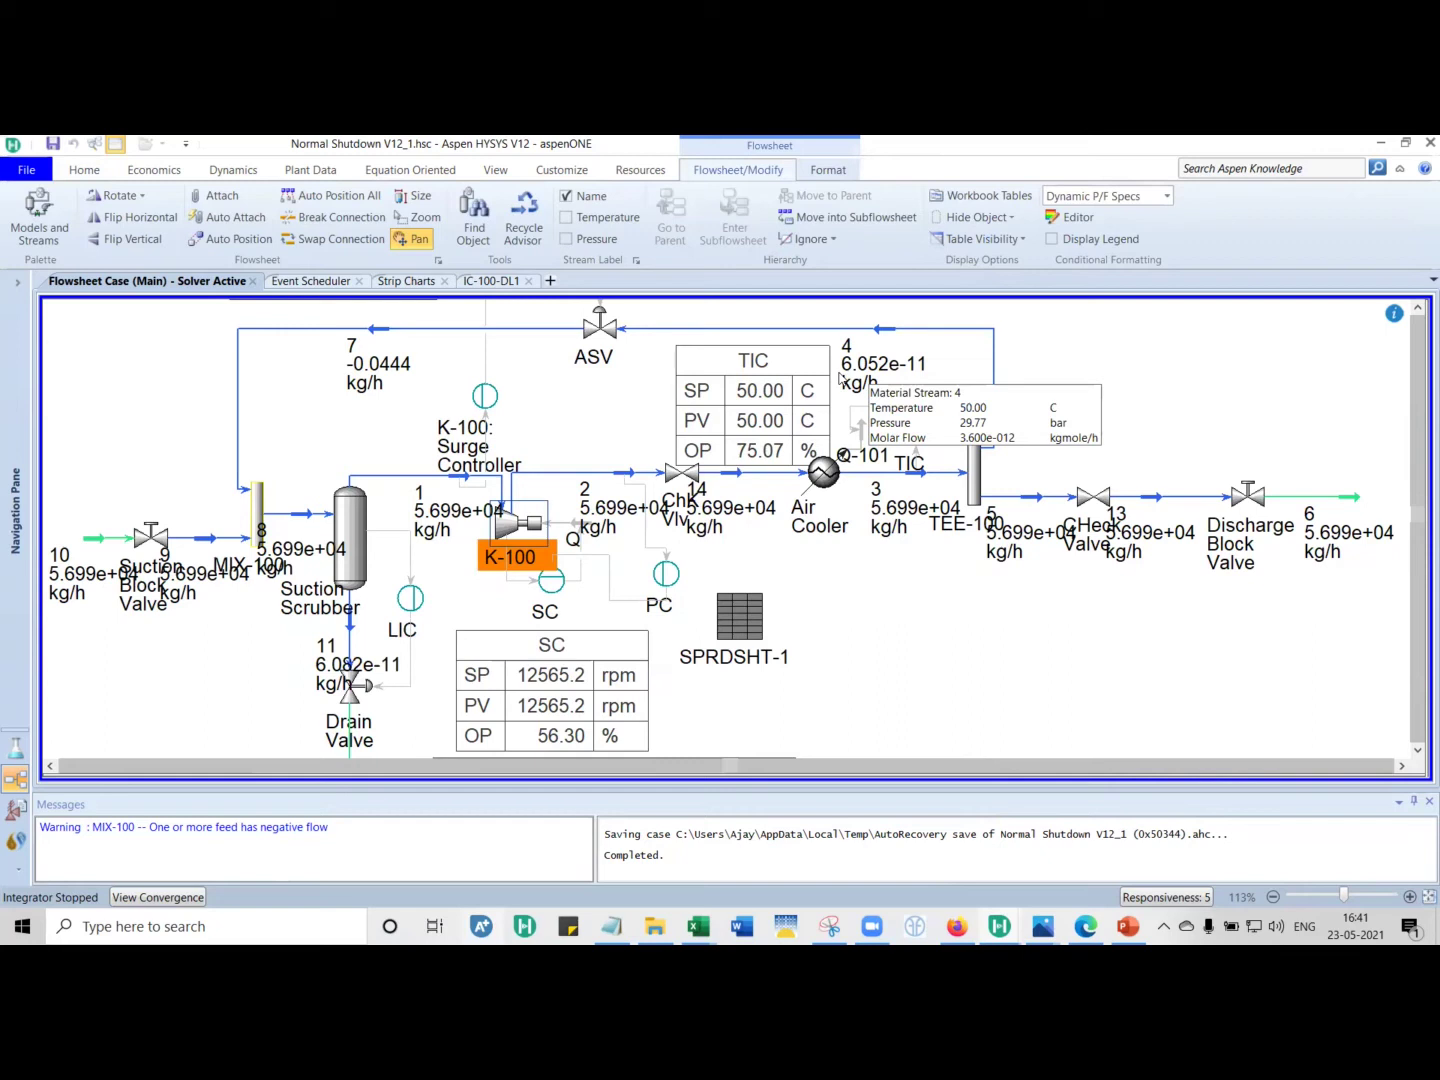
- Expand the ESD group and Compressor Normal Trip sequence in the Event Scheduler, then return to the flowsheet
click(310, 282)
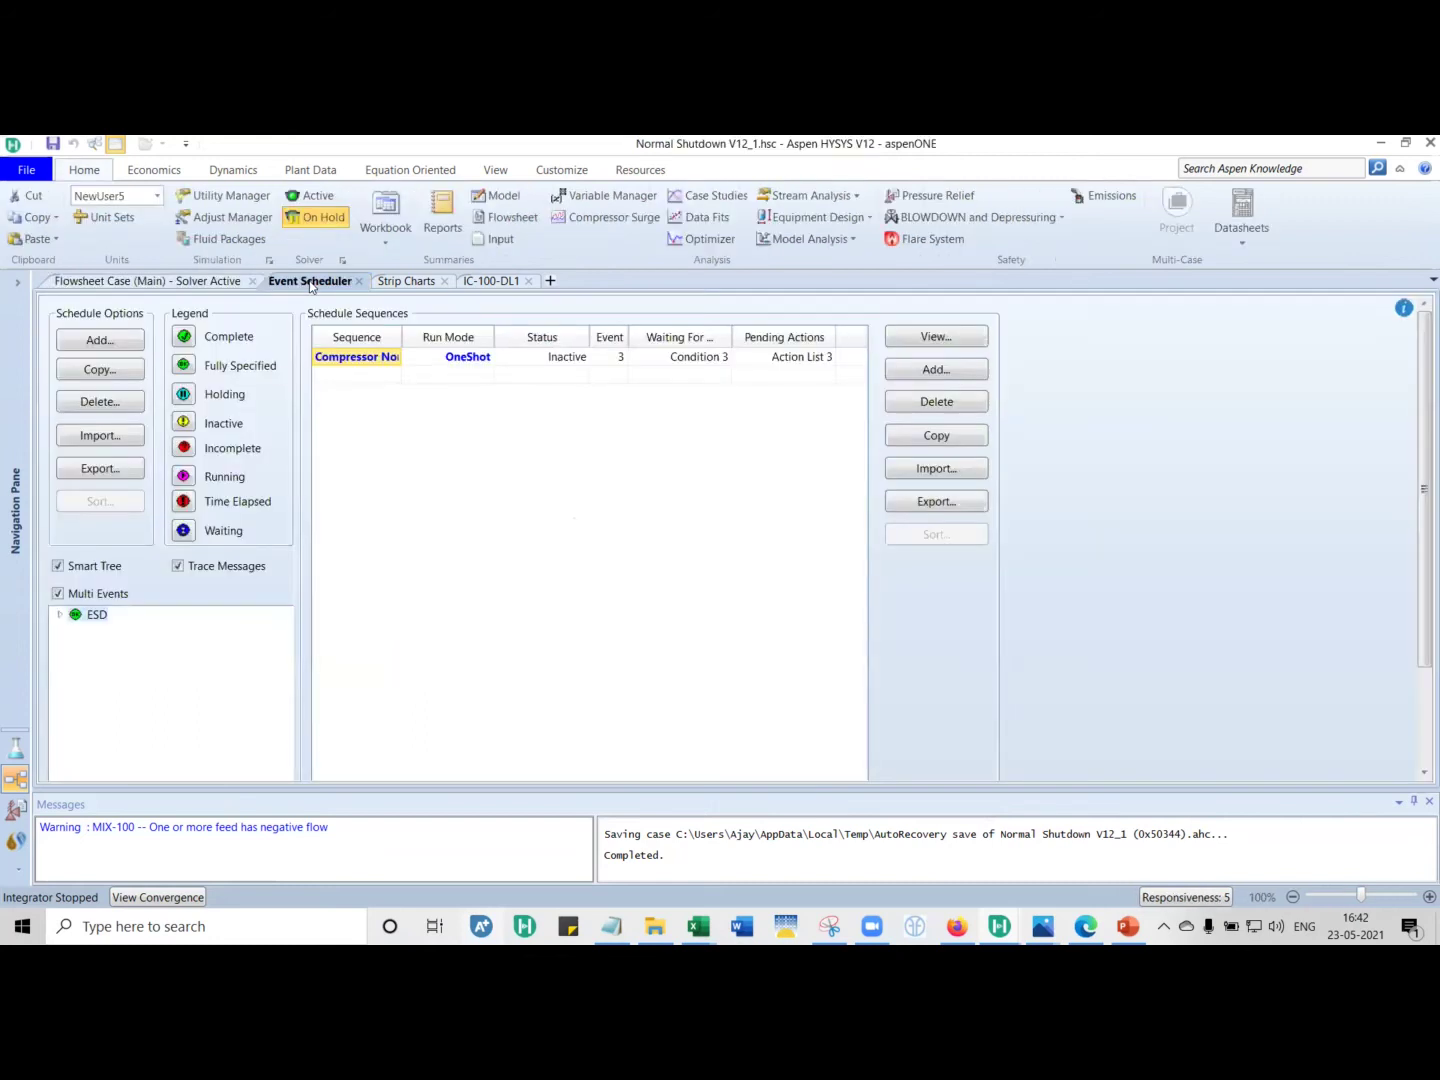
click(58, 614)
click(77, 631)
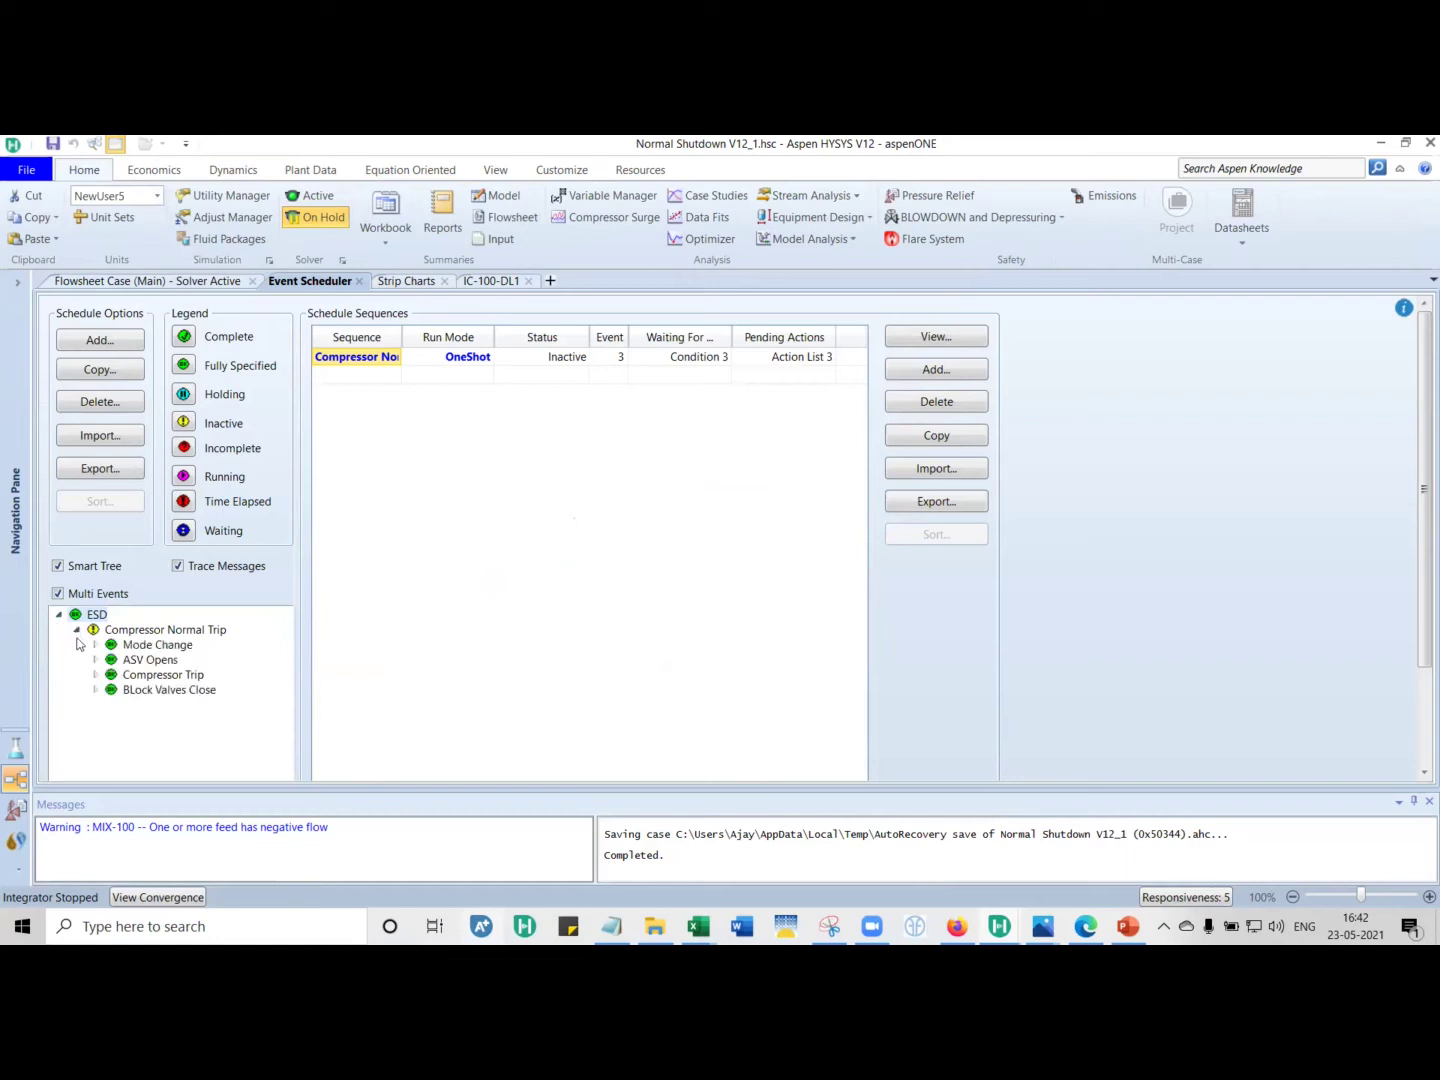
click(222, 282)
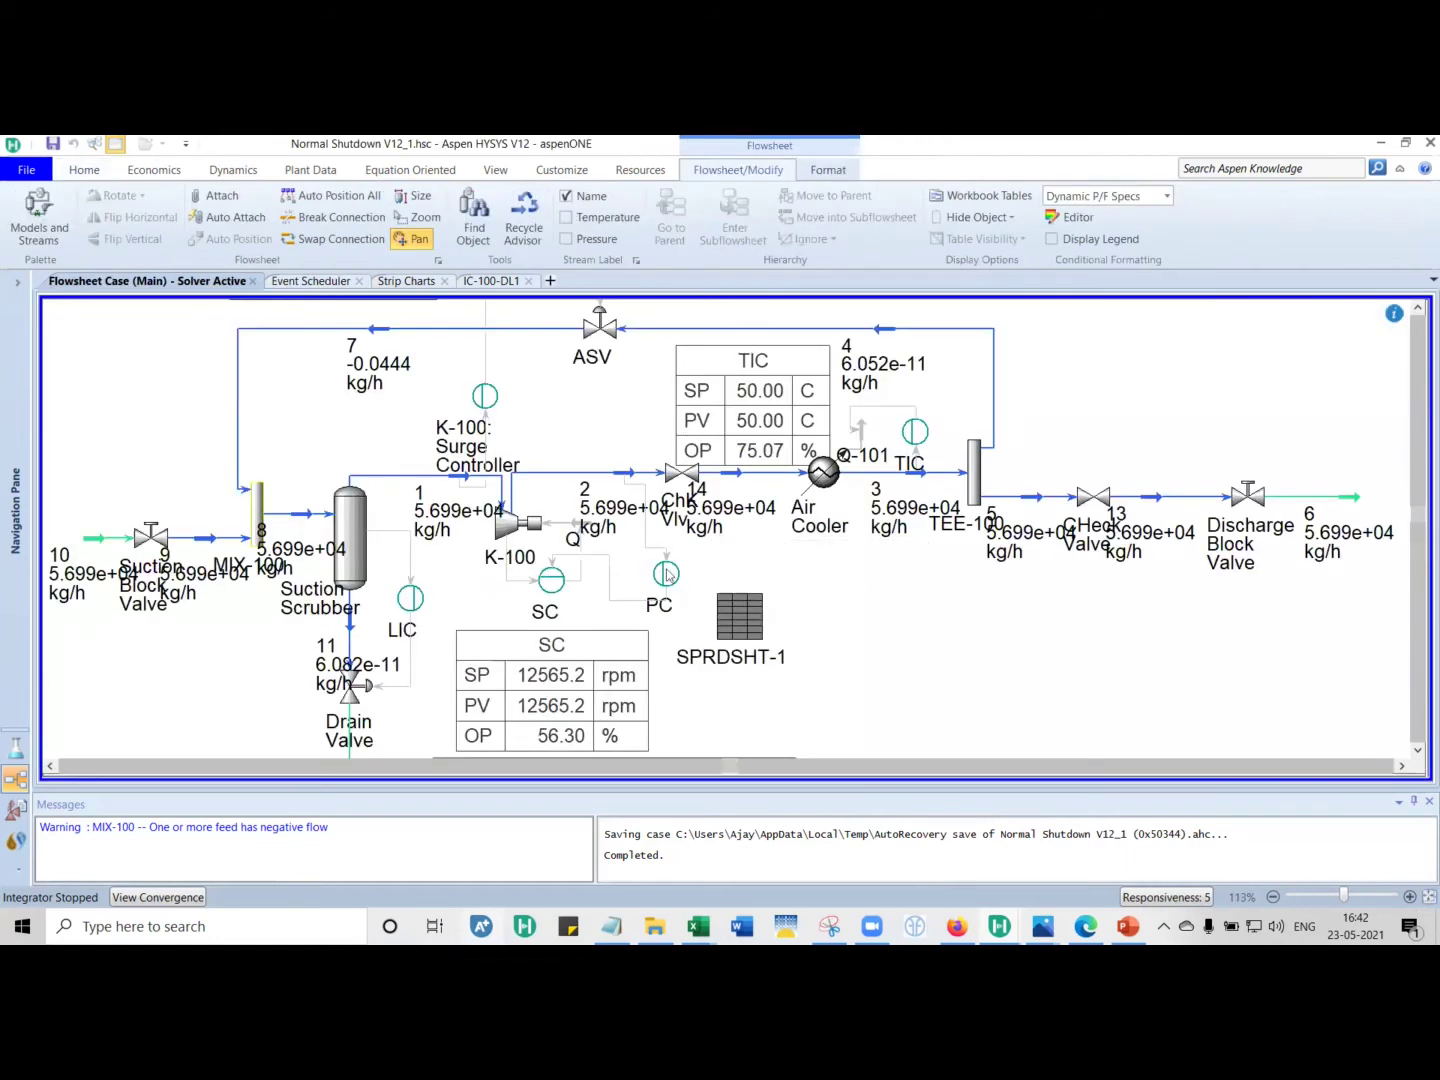
- Review PC, the K-100 Surge Controller, ASV, compressor K-100 and SC on the PFD
click(660, 570)
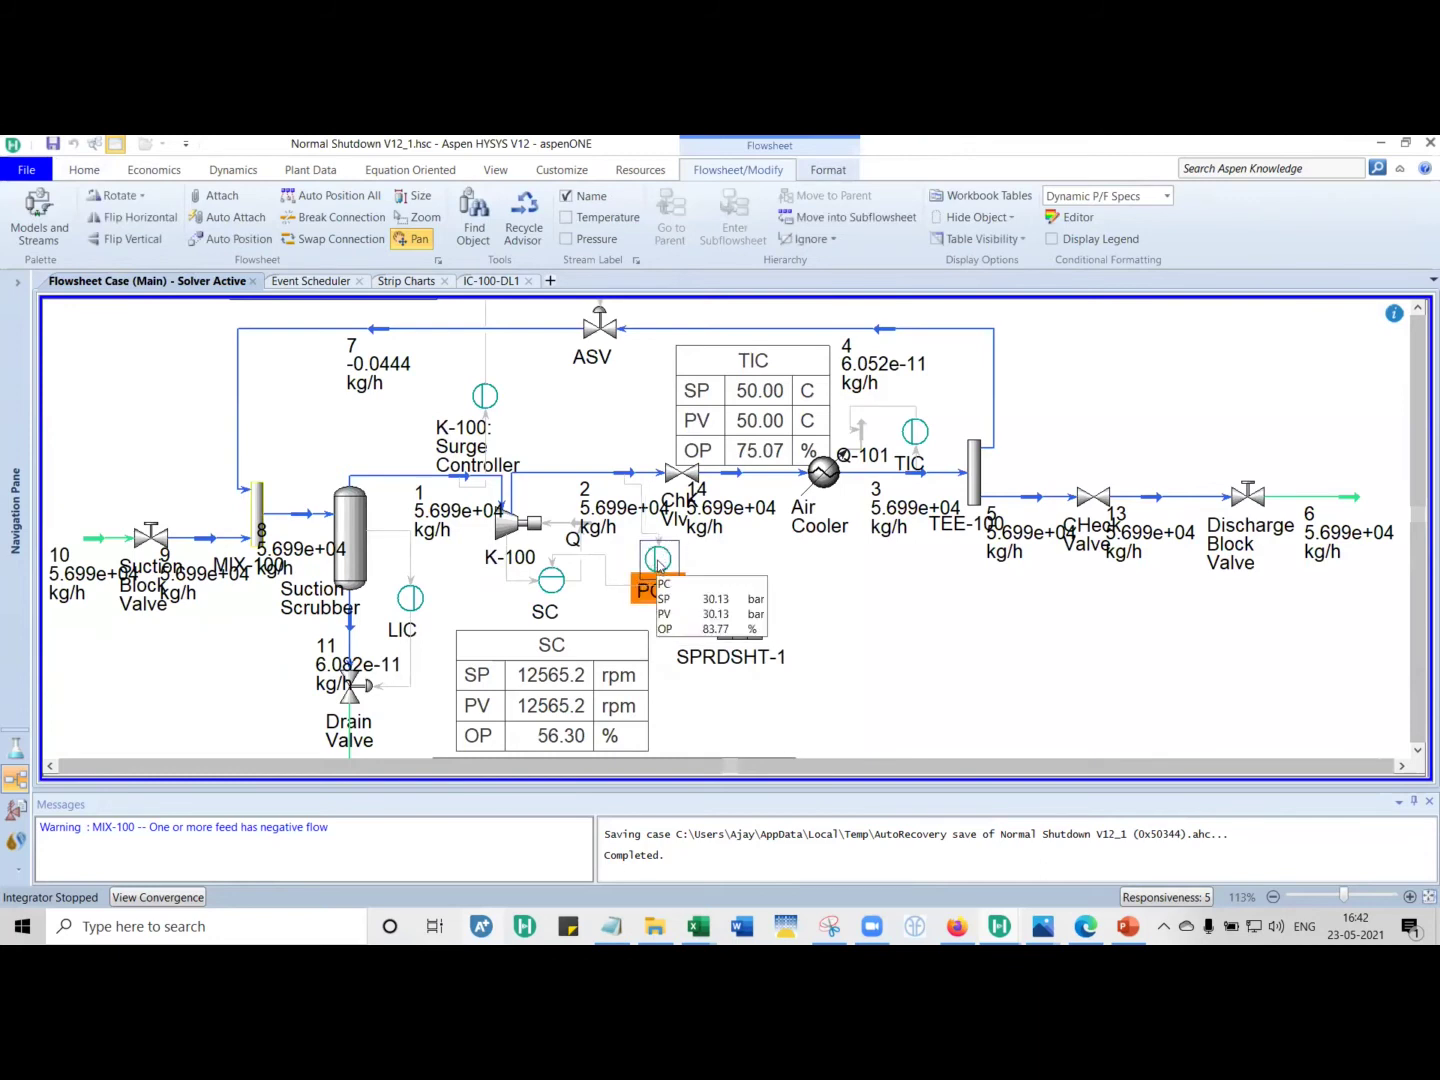
mouse_move(545, 585)
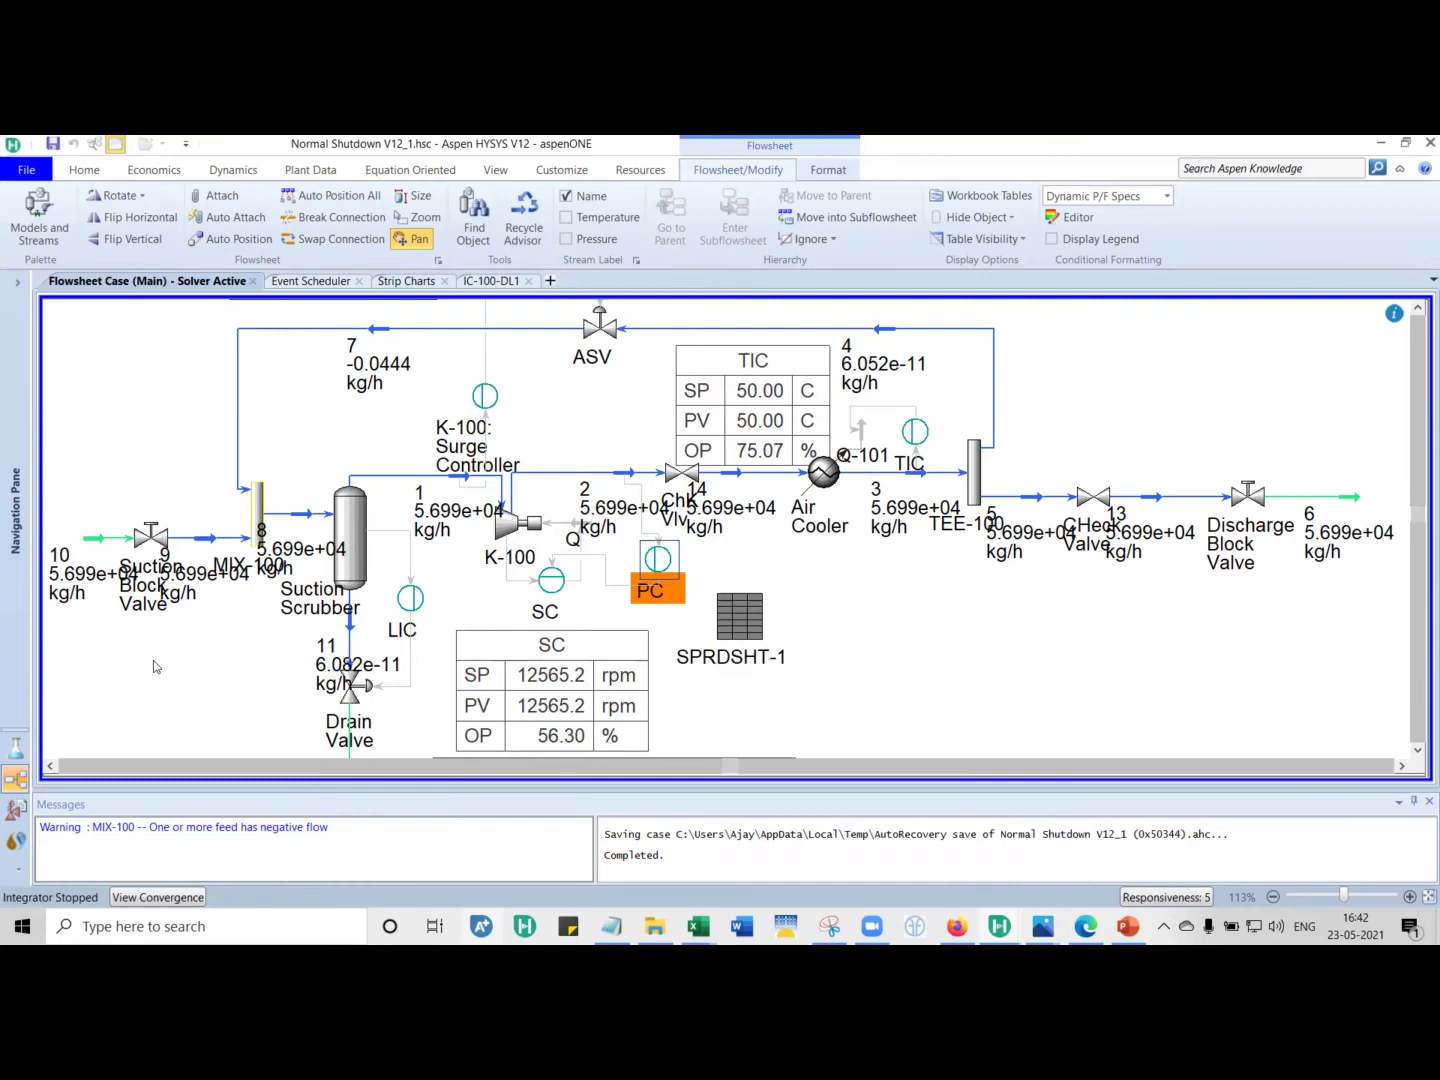
mouse_move(507, 518)
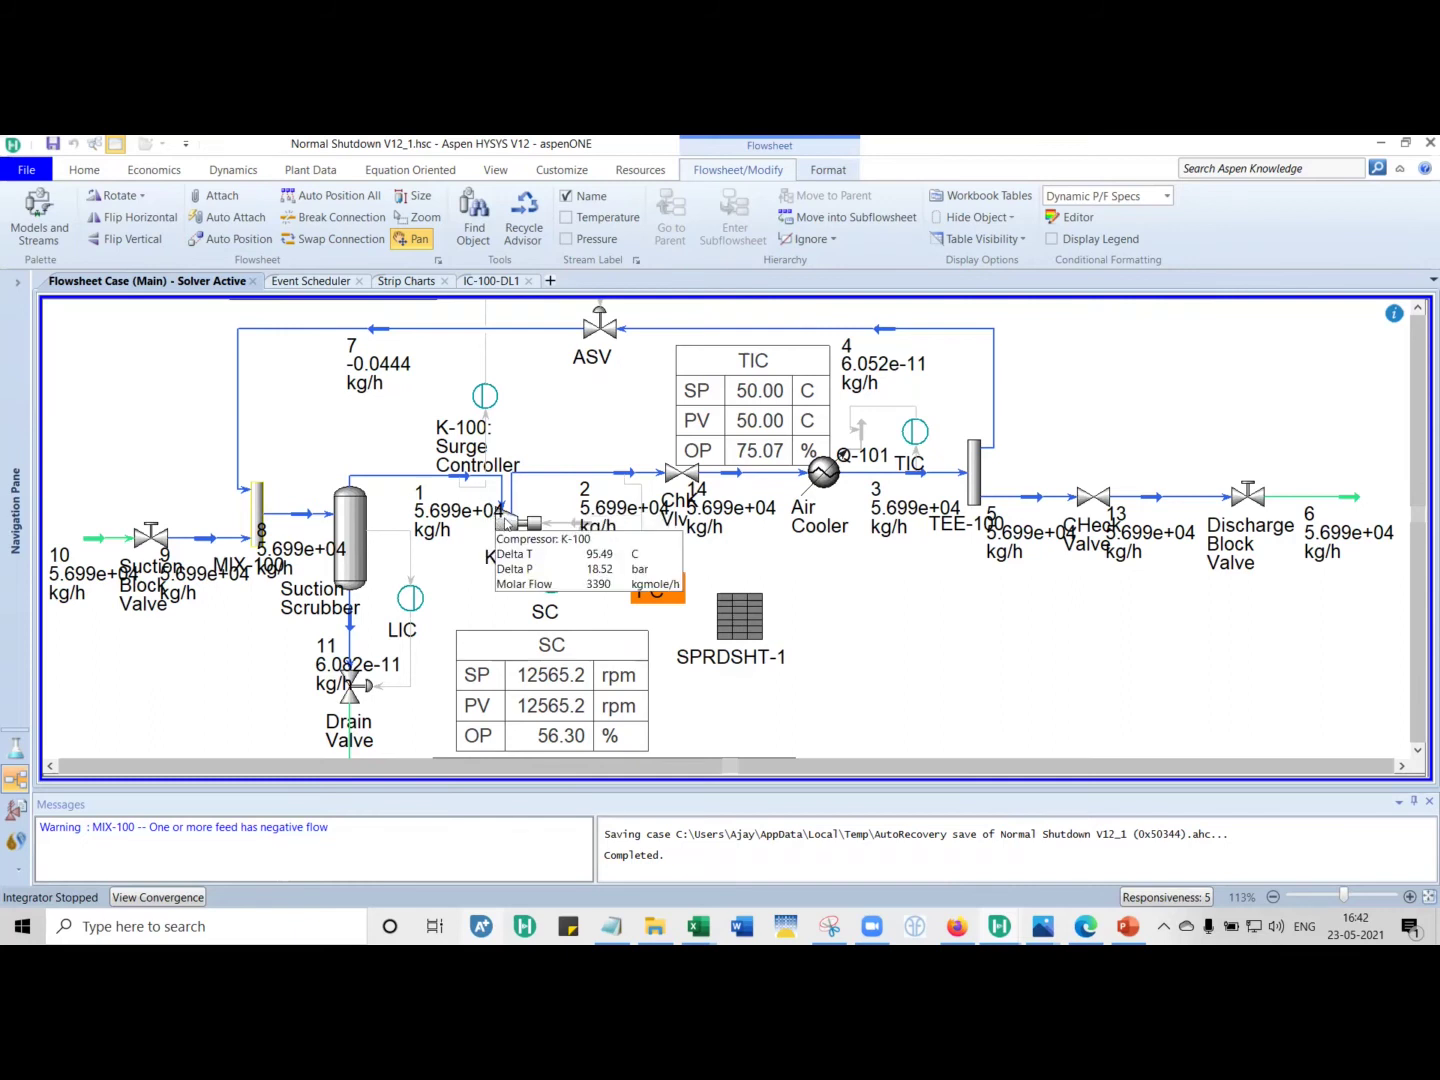
mouse_move(482, 415)
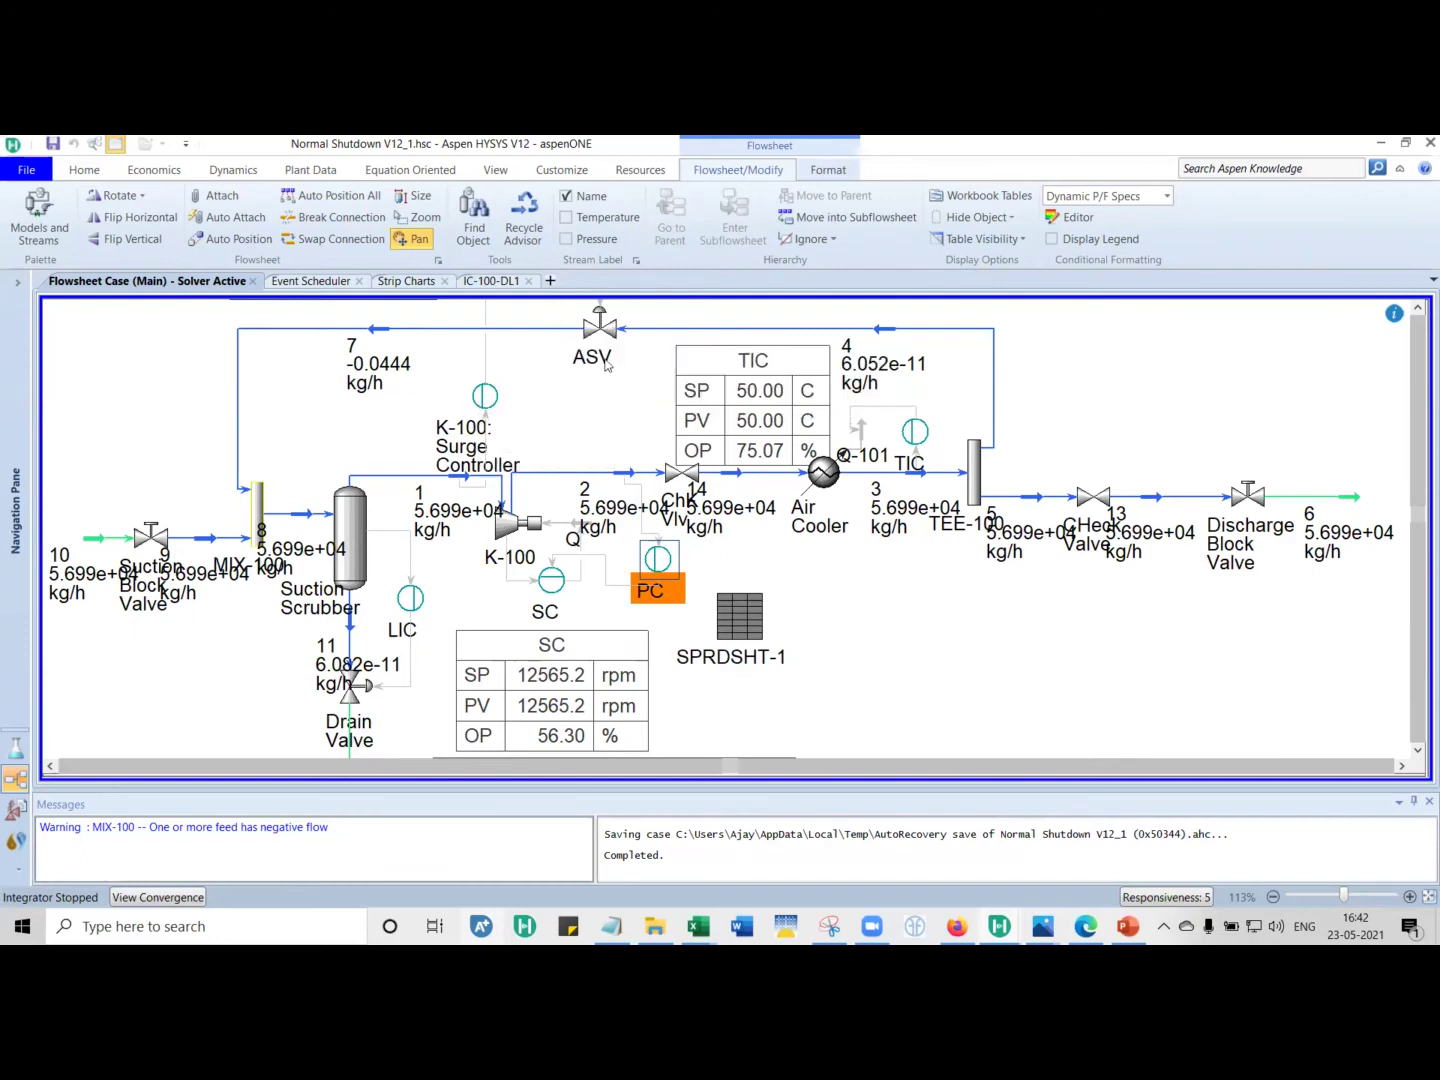
mouse_move(607, 335)
click(486, 402)
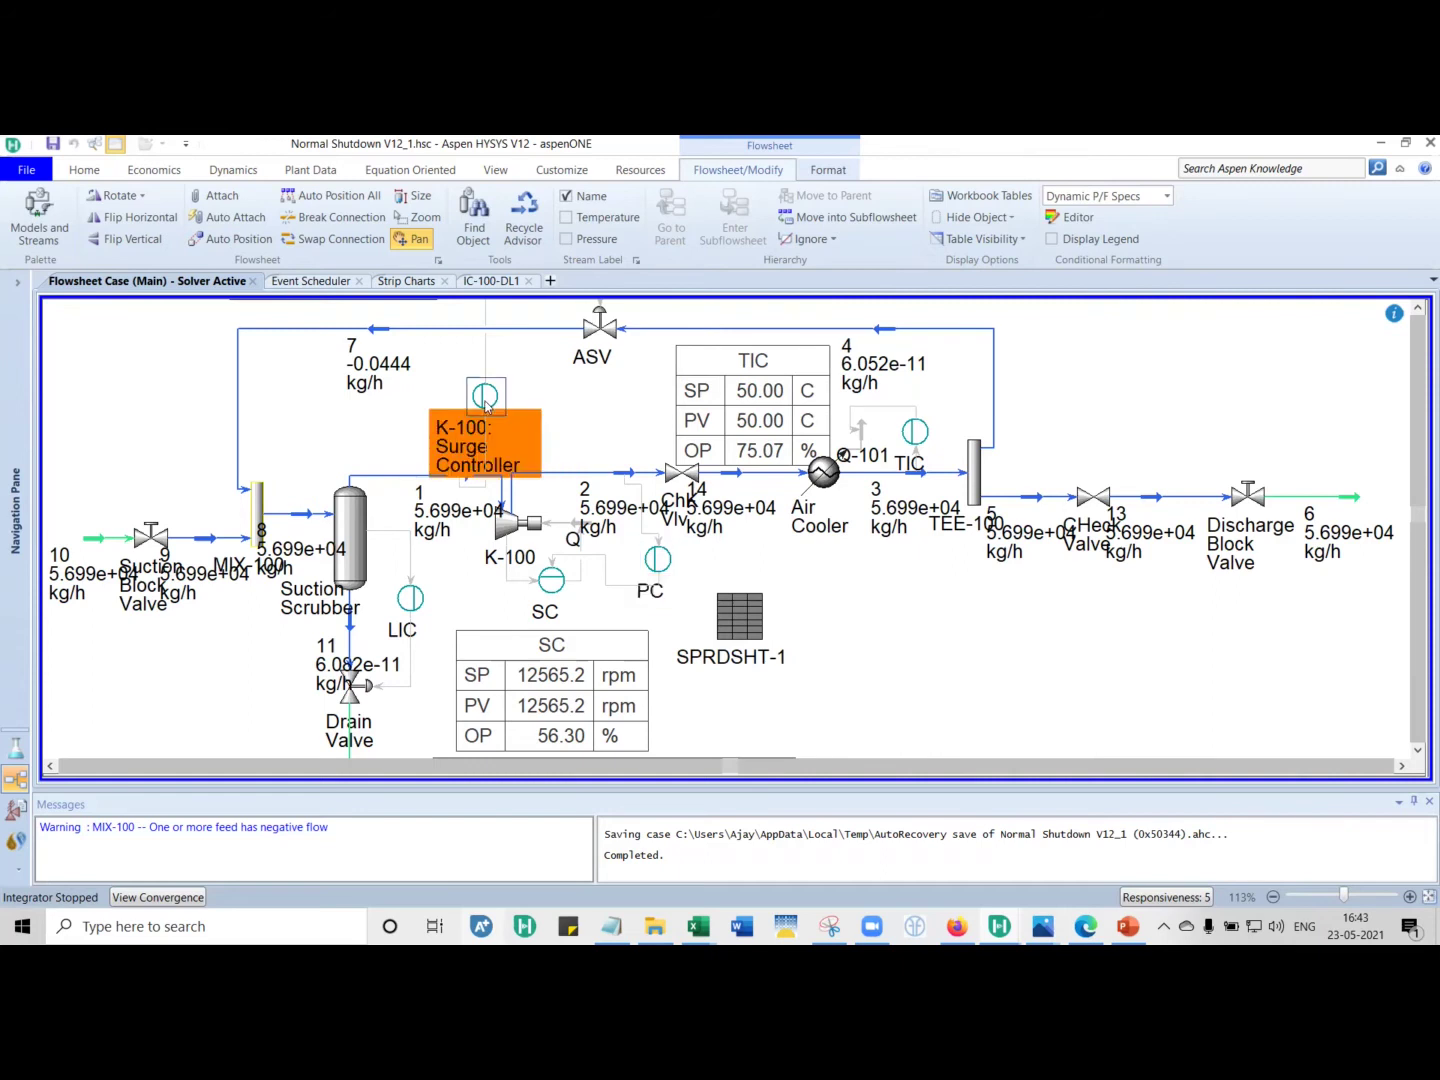
click(599, 330)
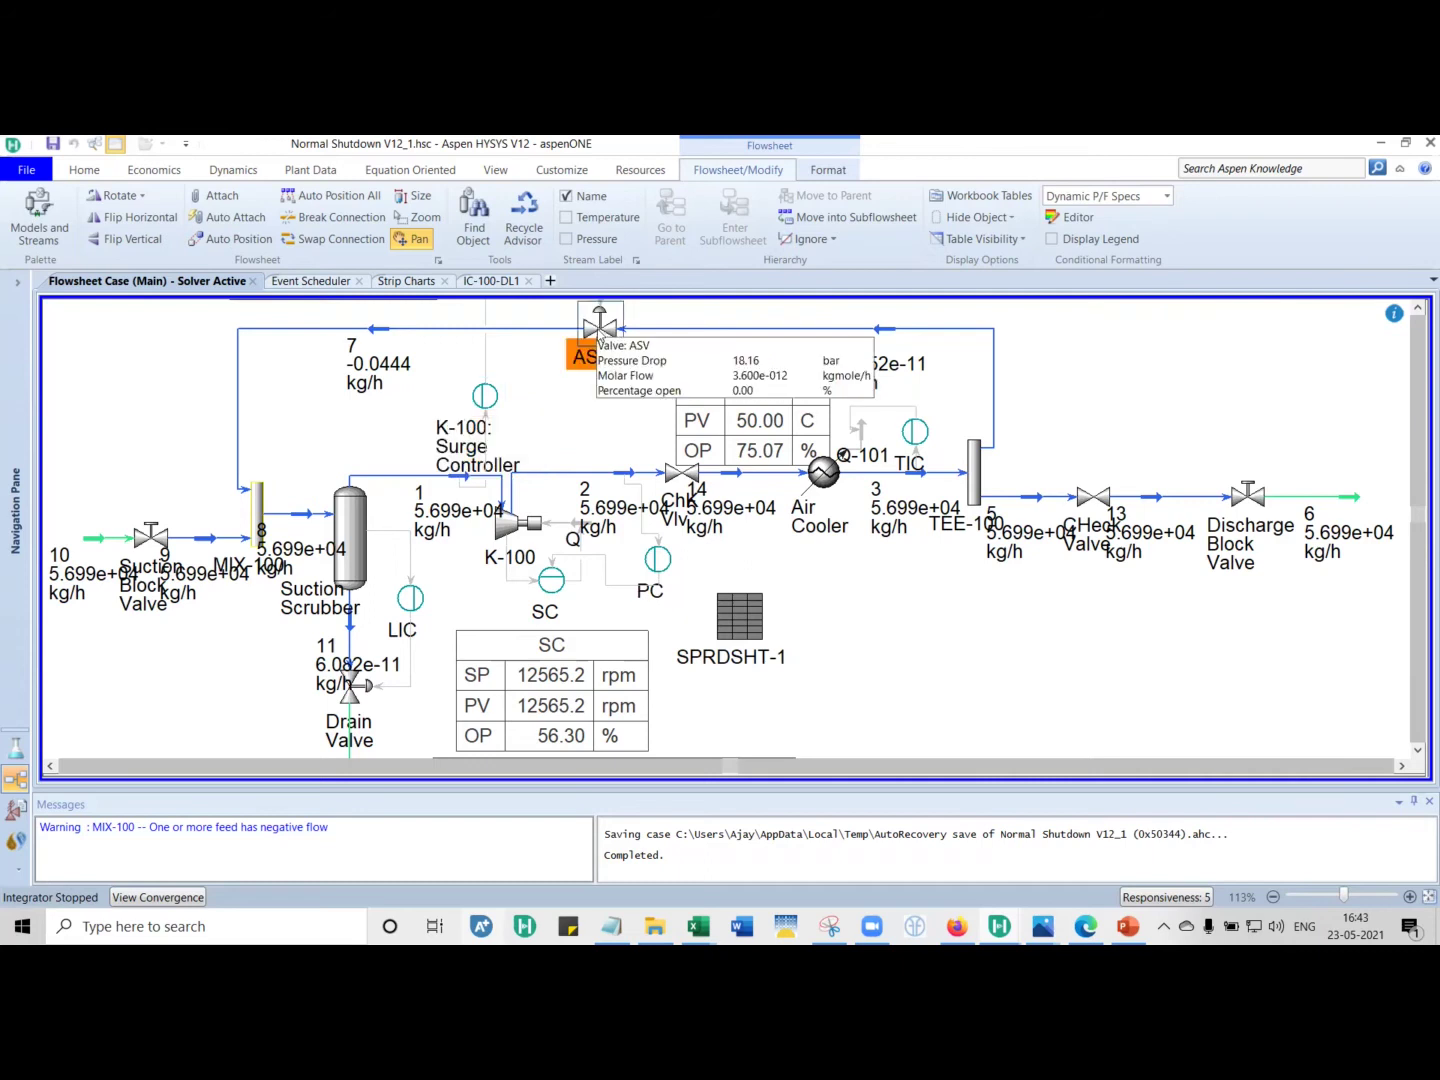
click(656, 562)
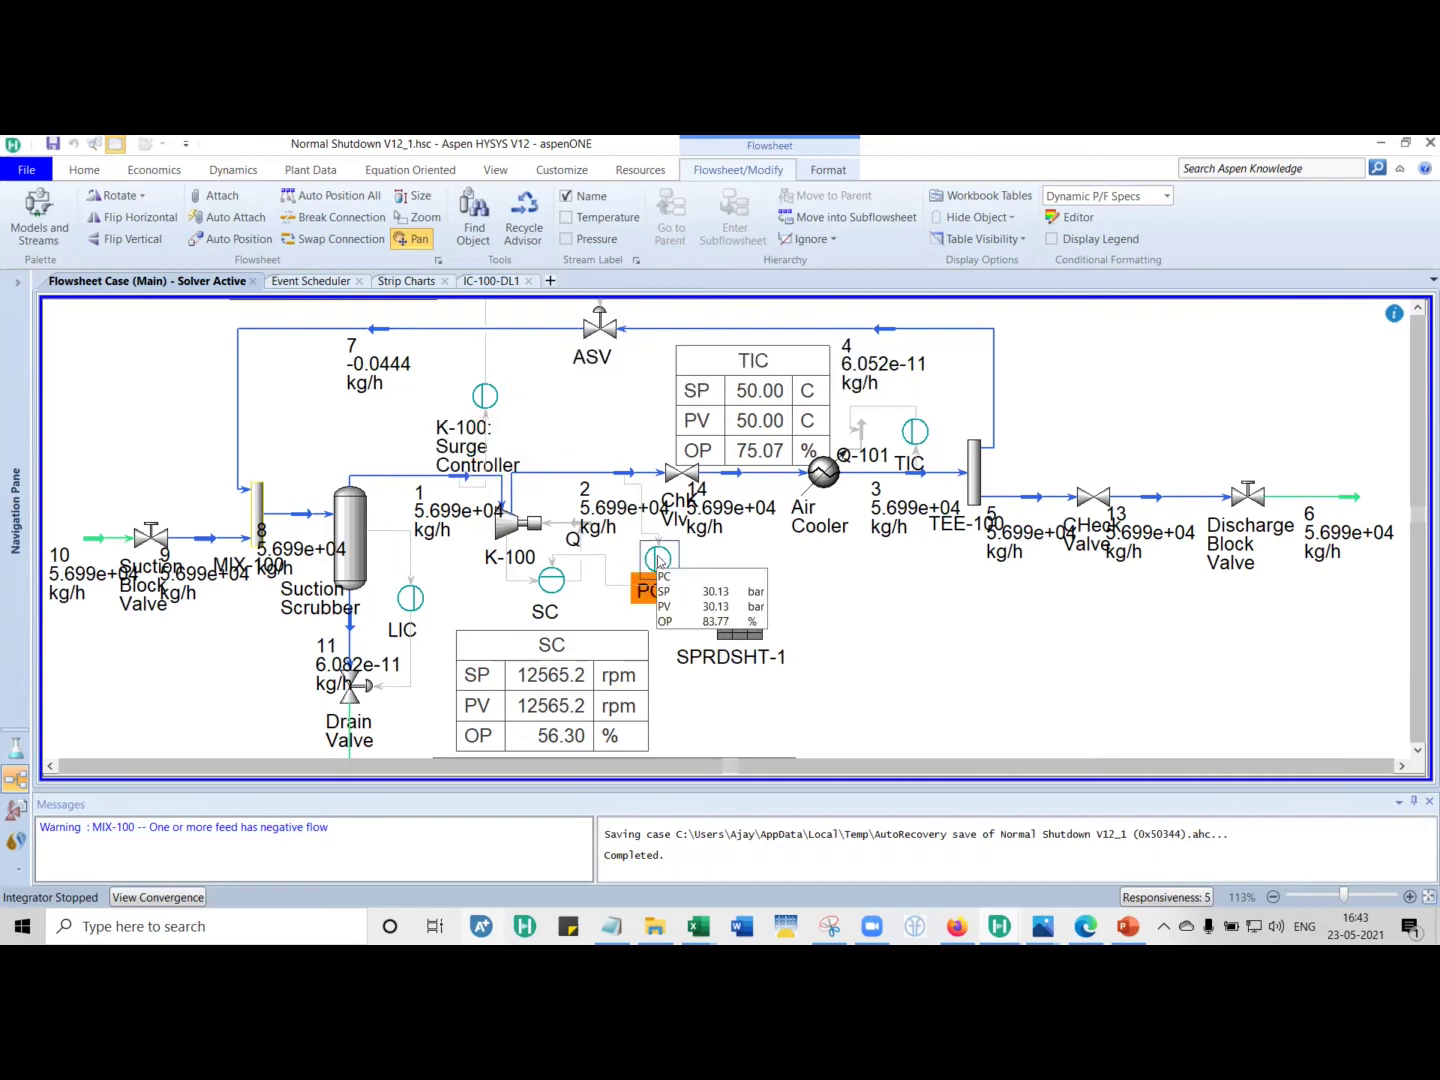
click(517, 532)
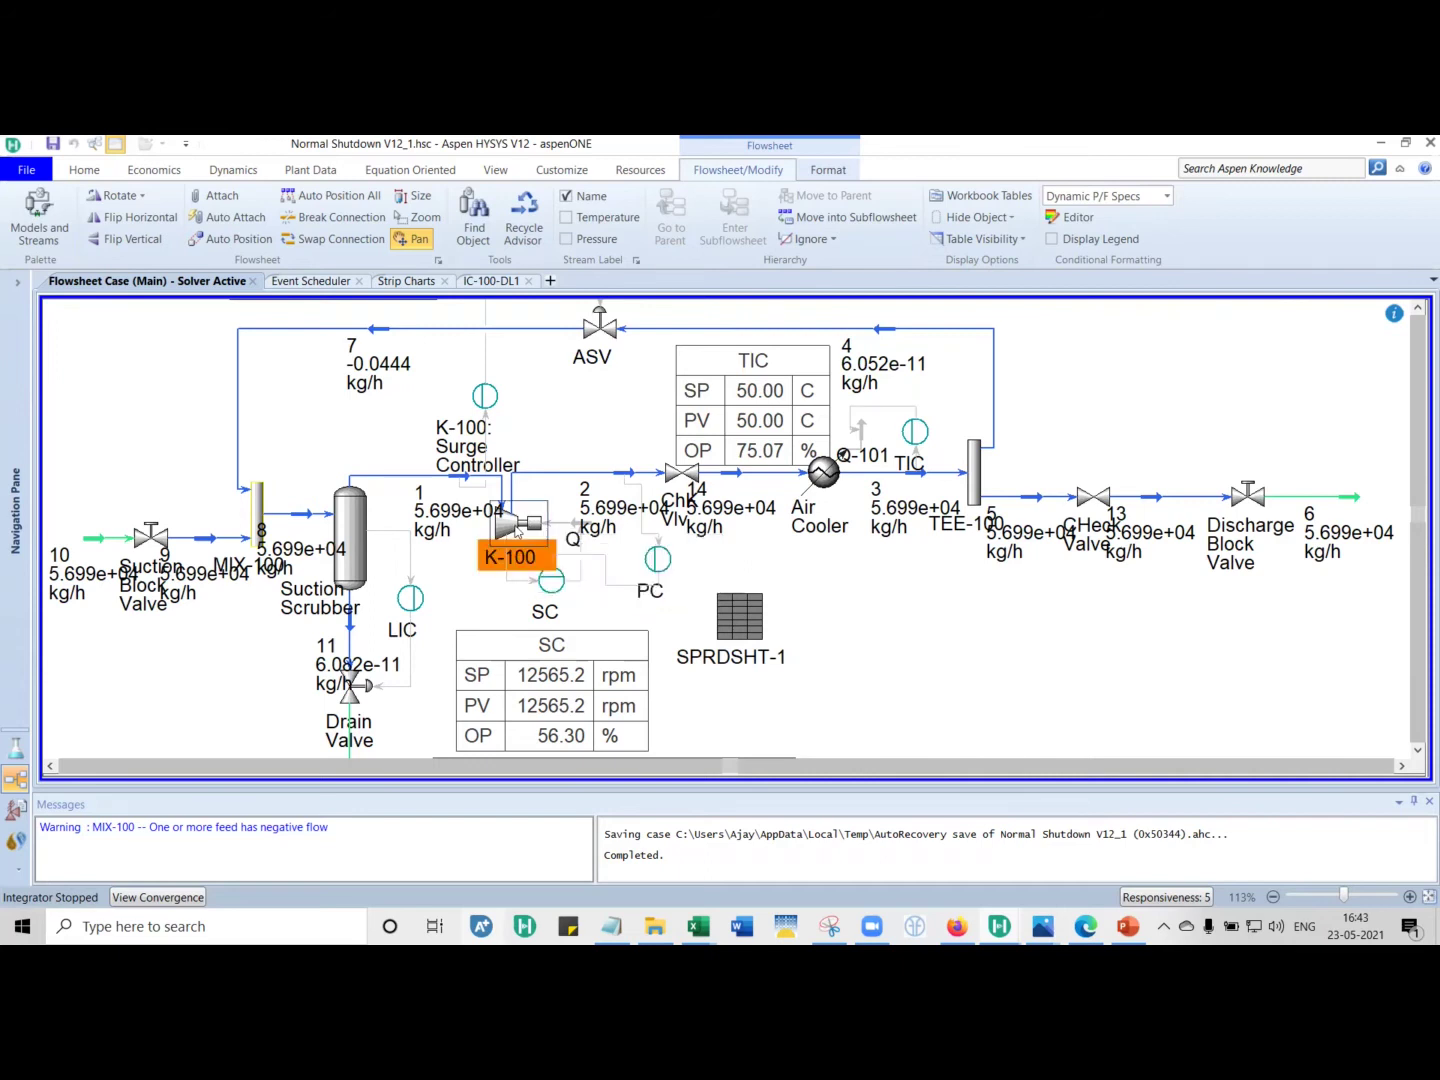
click(554, 614)
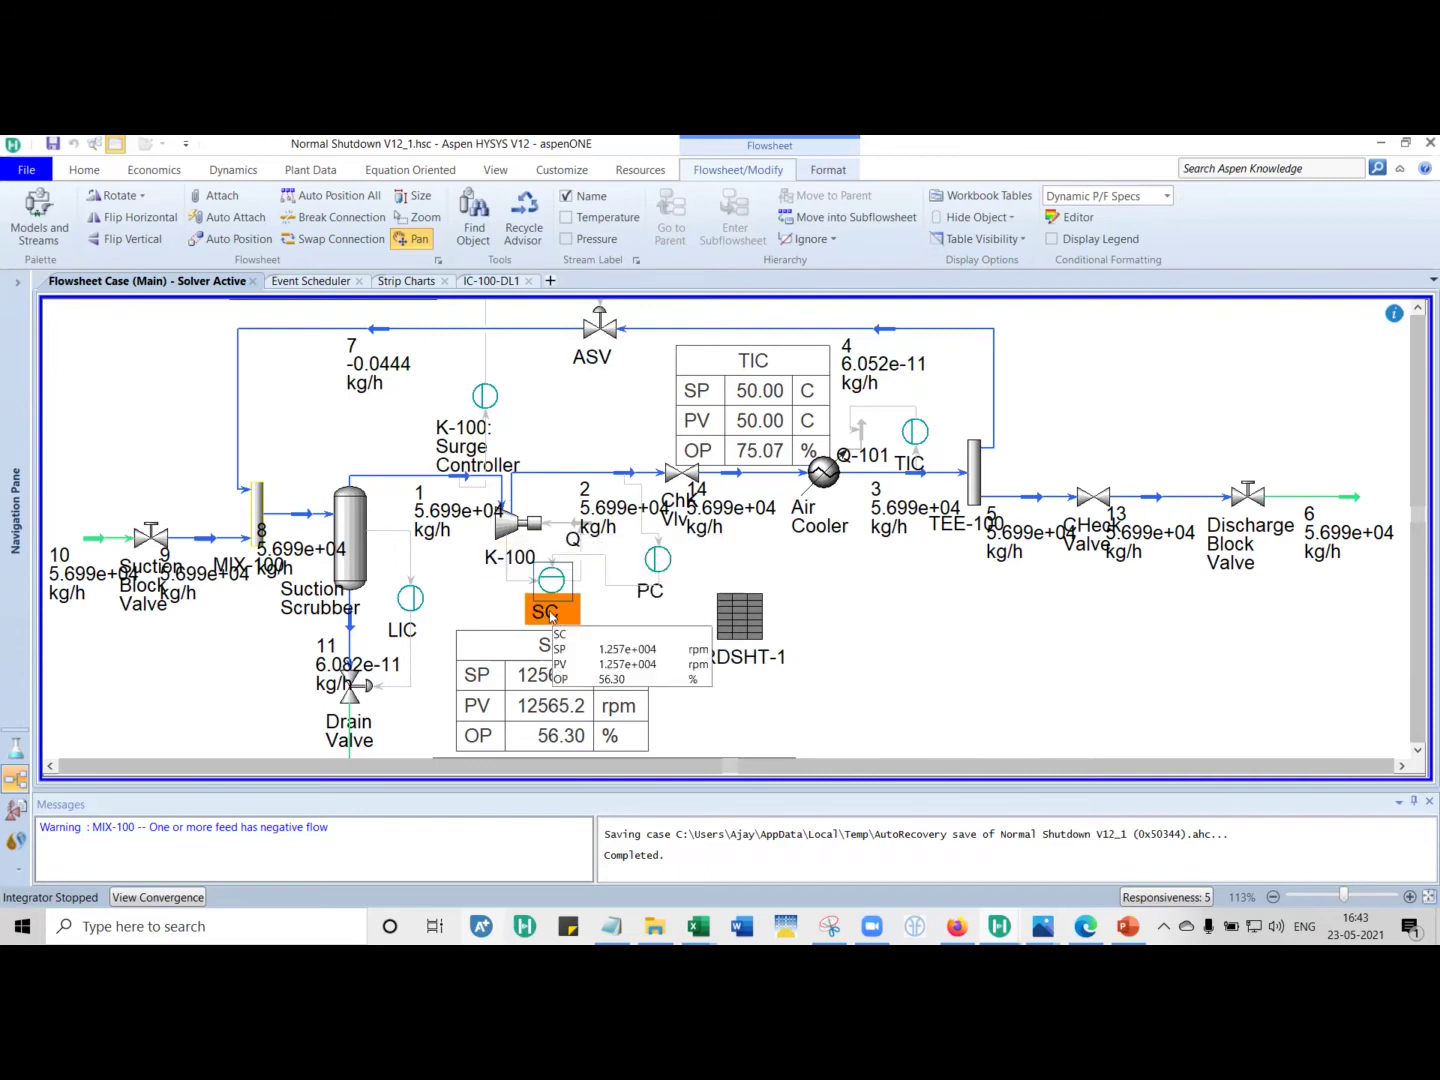
mouse_move(503, 517)
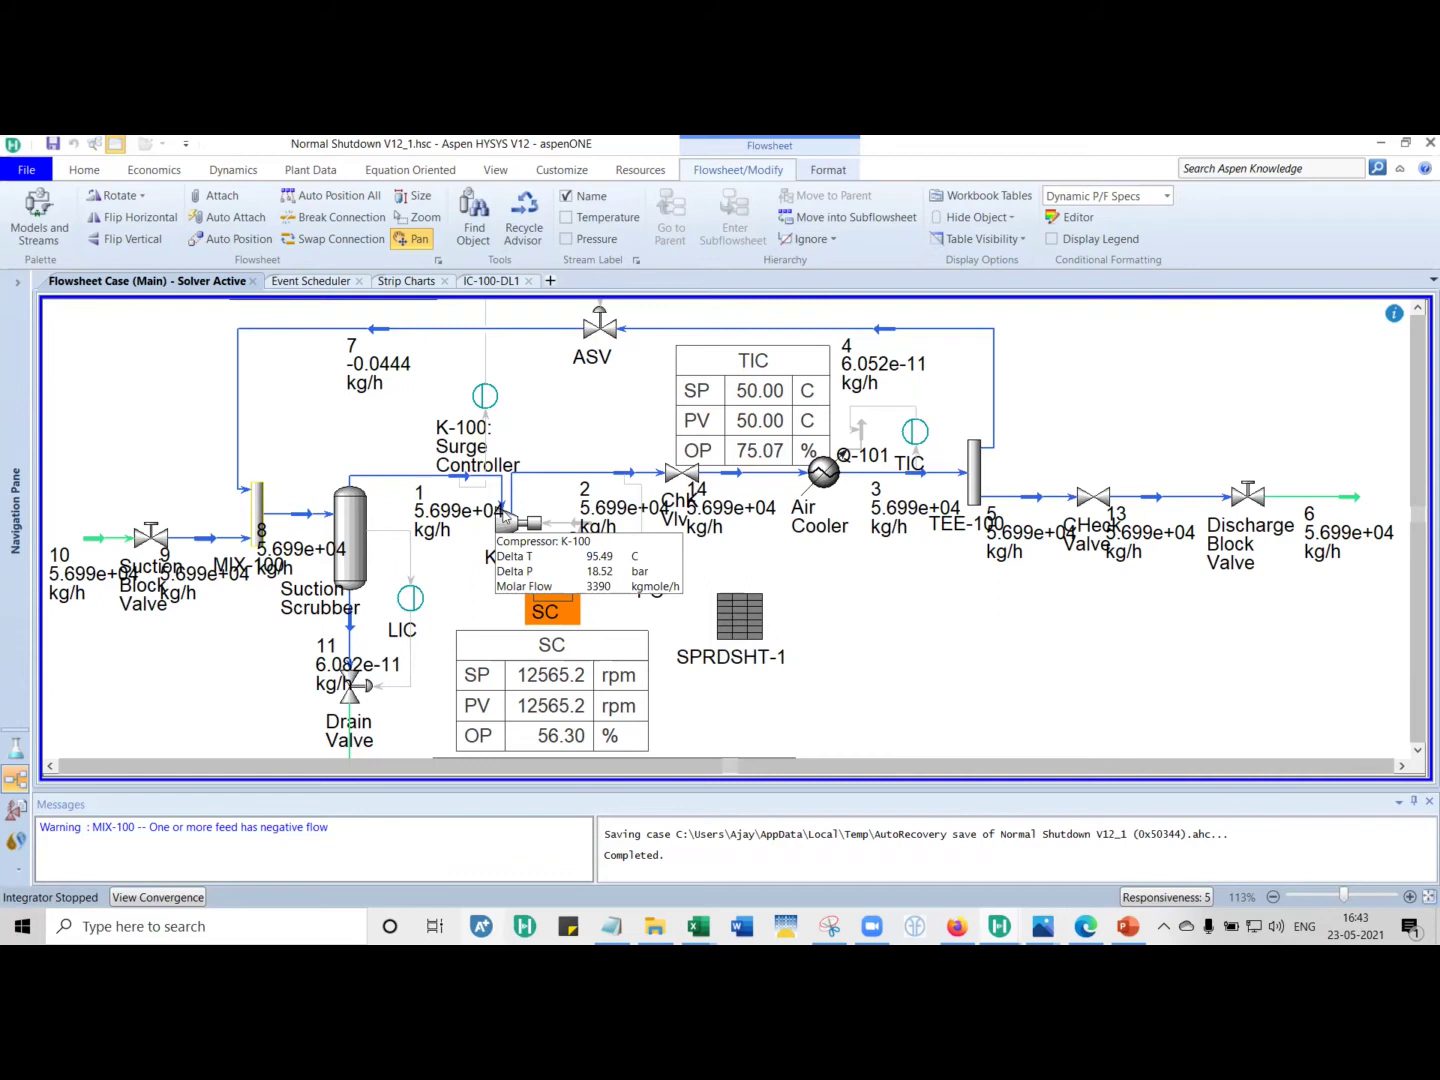
- In the Event Scheduler, review the Mode Change actions: PC Off, SC Auto and Surge Controller Off
click(318, 282)
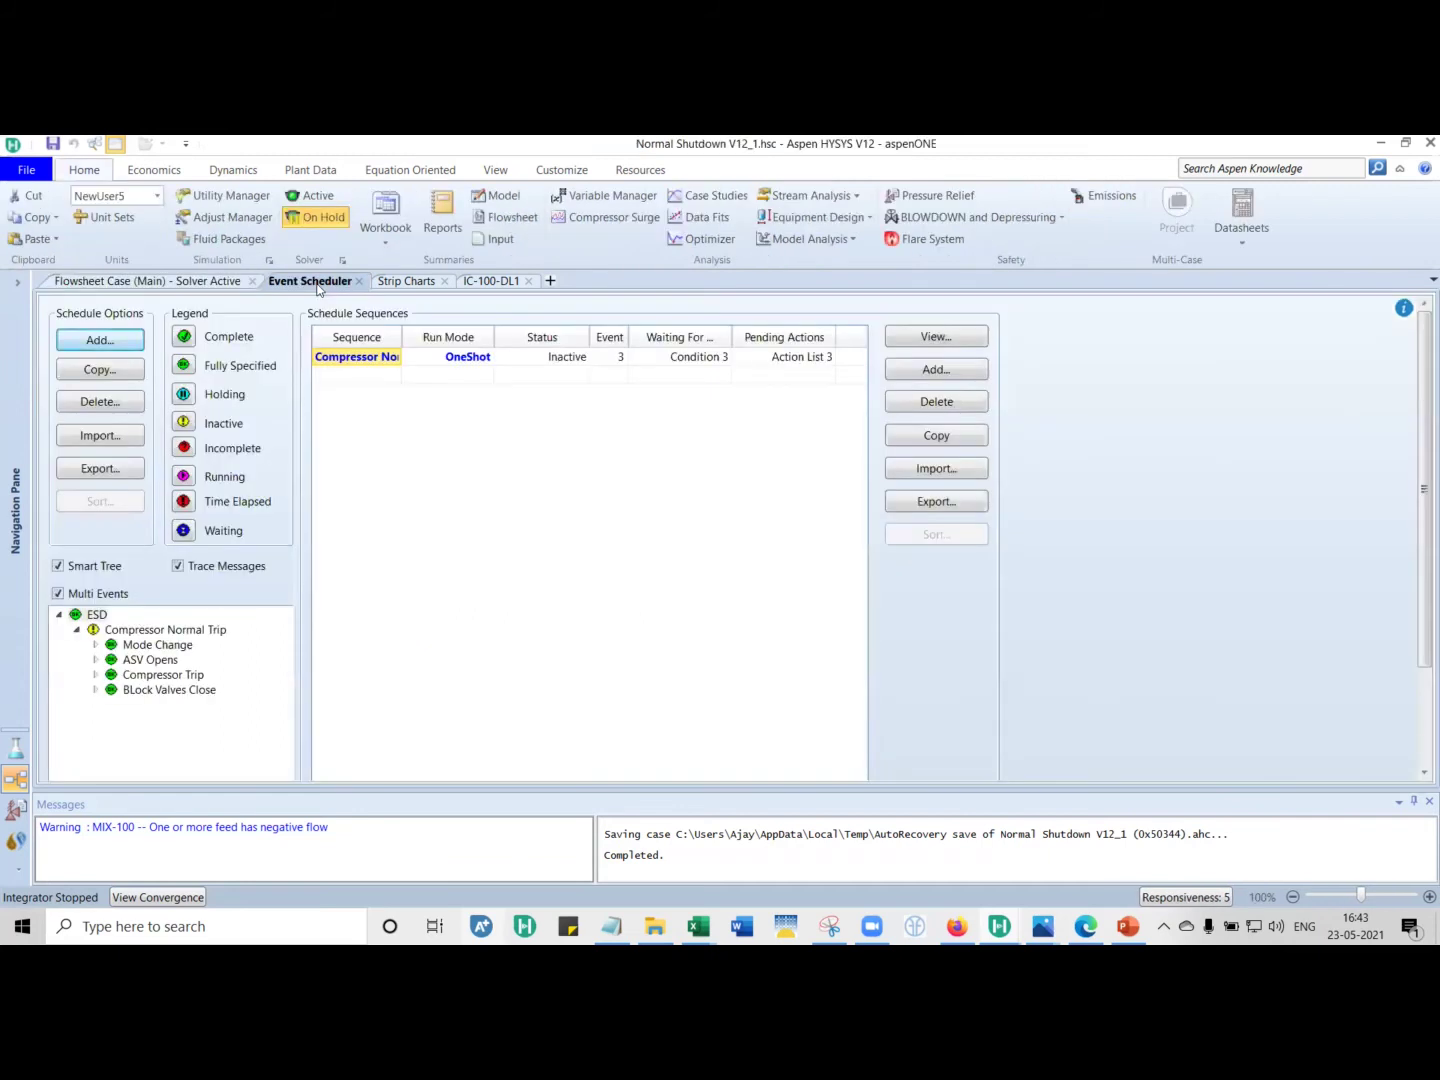
click(95, 646)
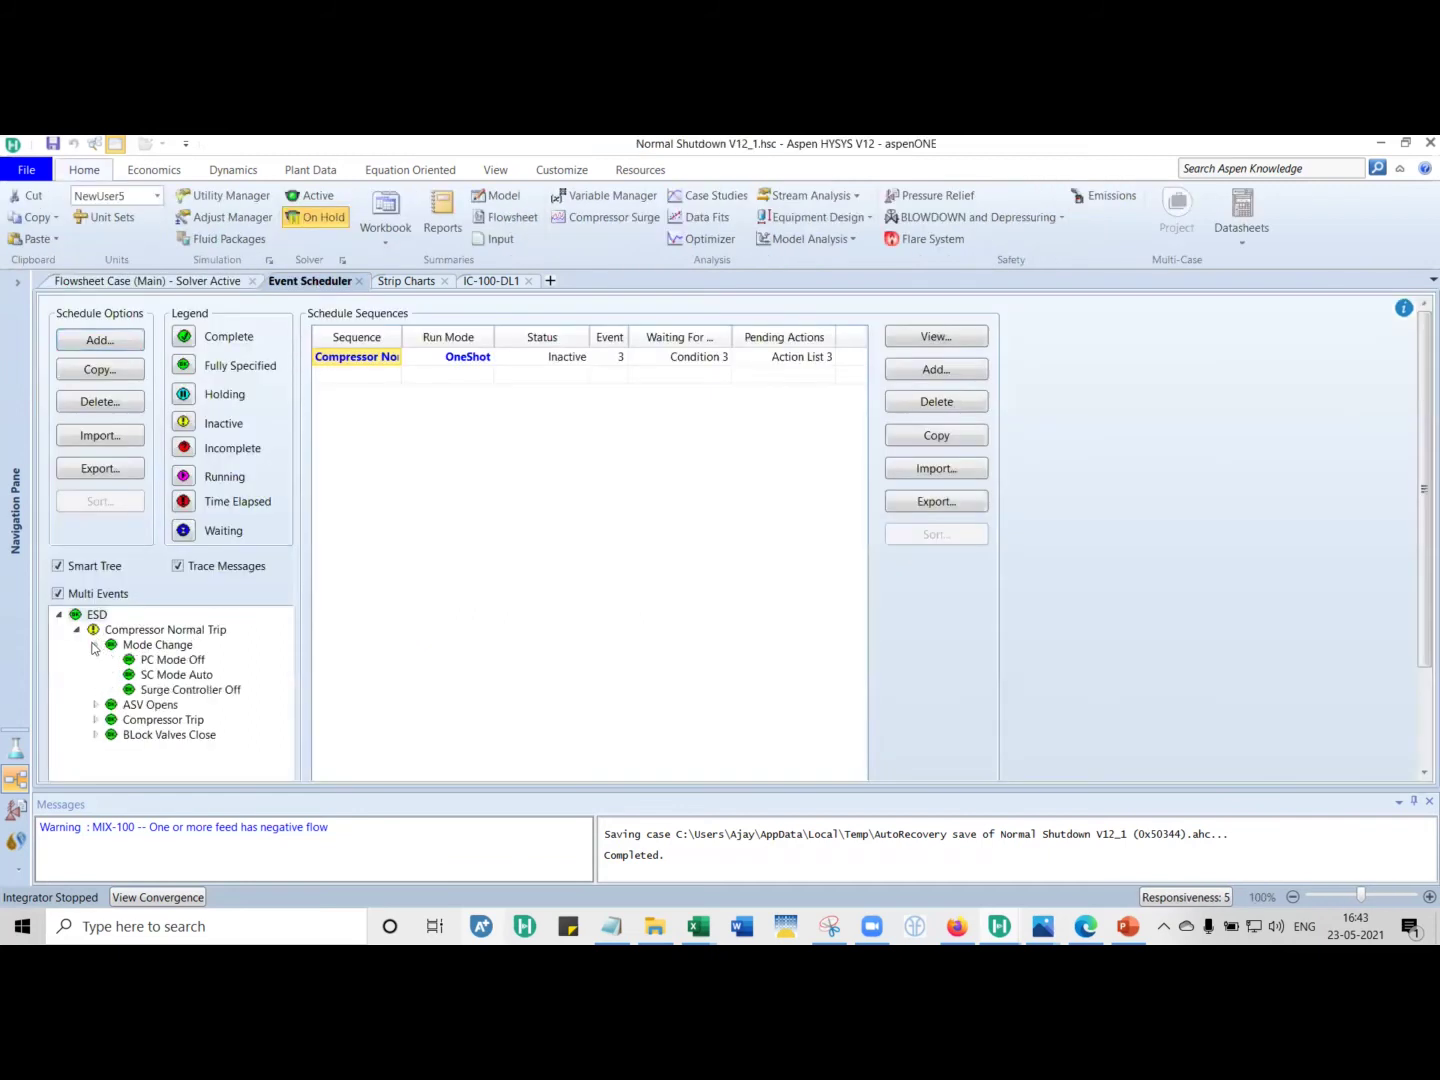
click(172, 660)
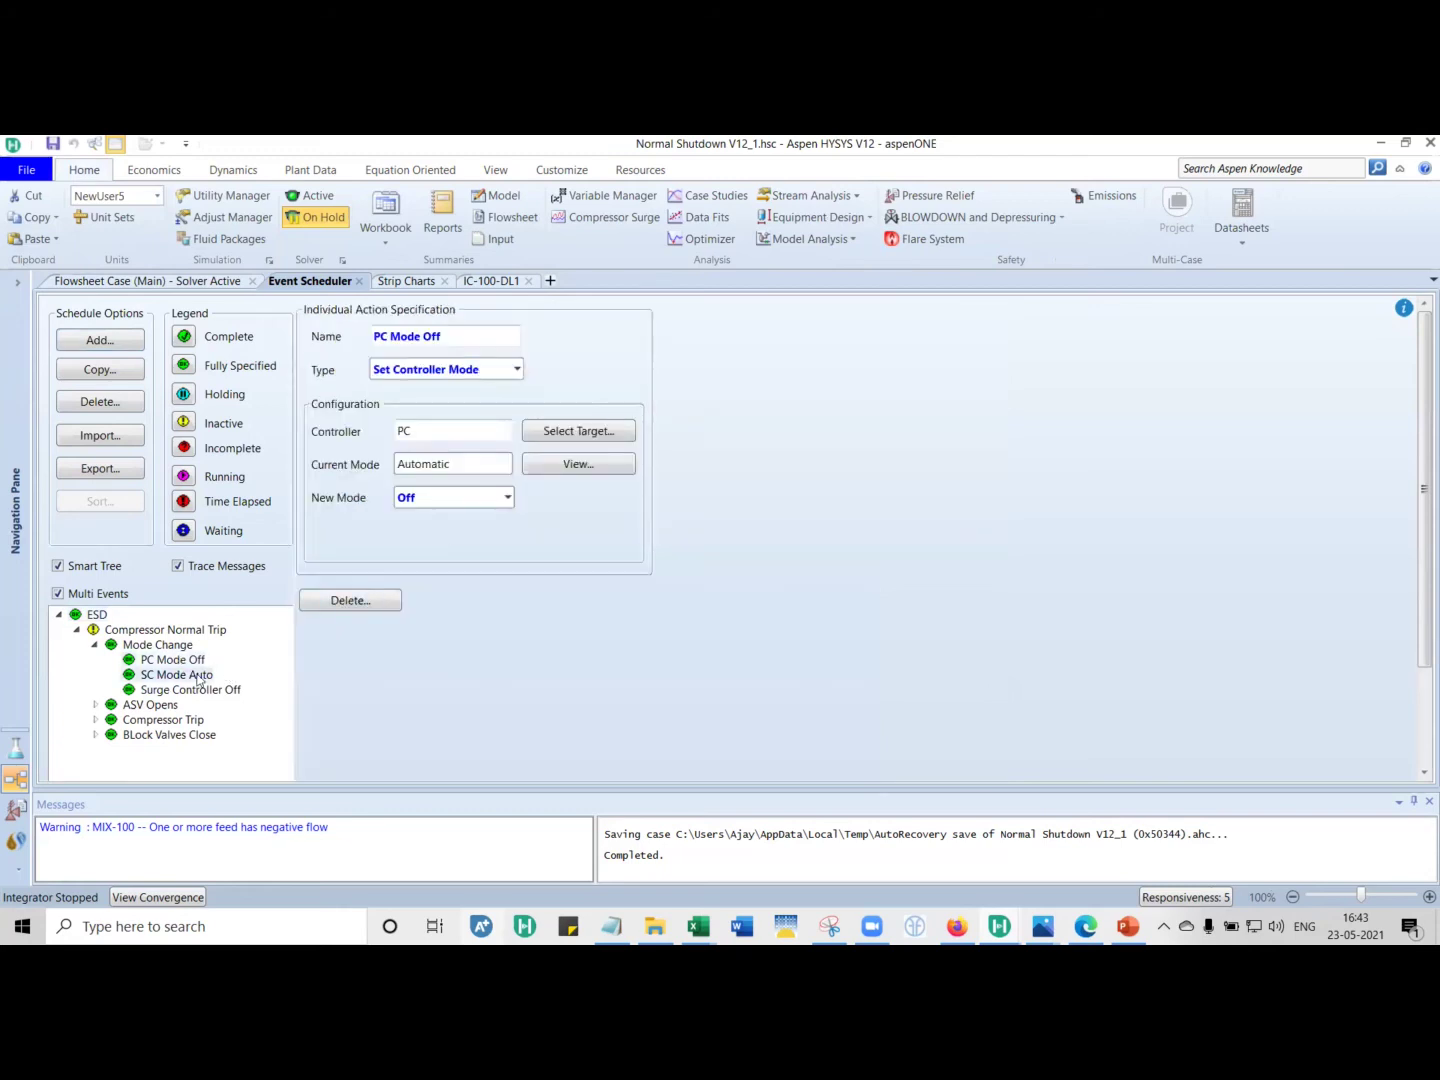
click(197, 677)
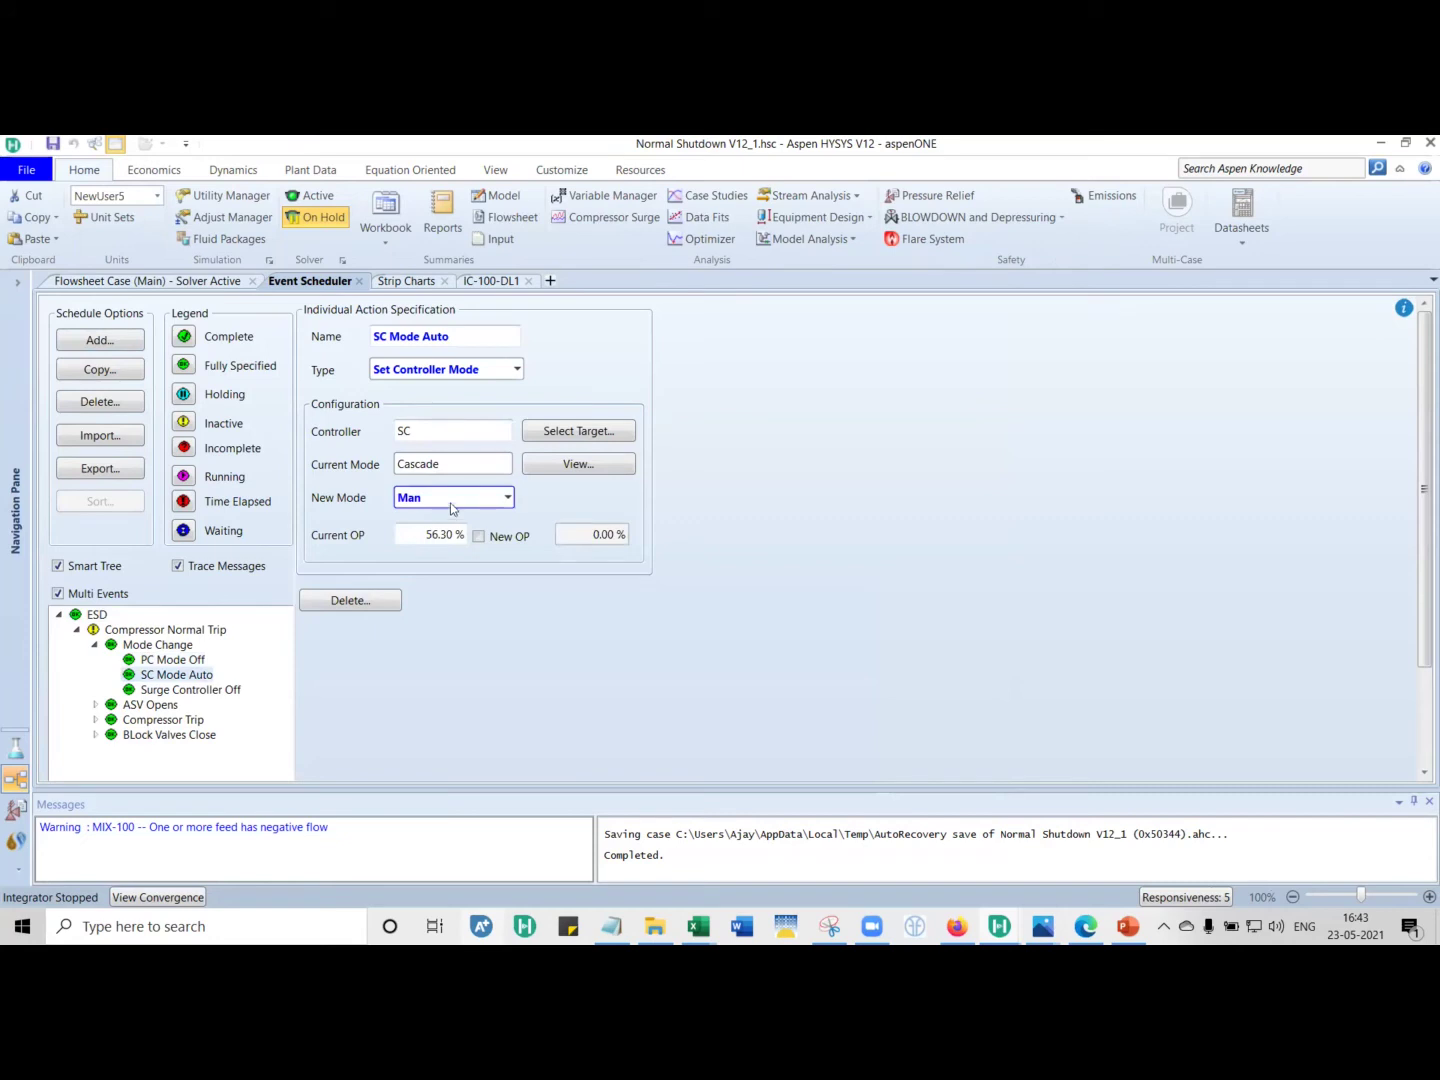
click(200, 690)
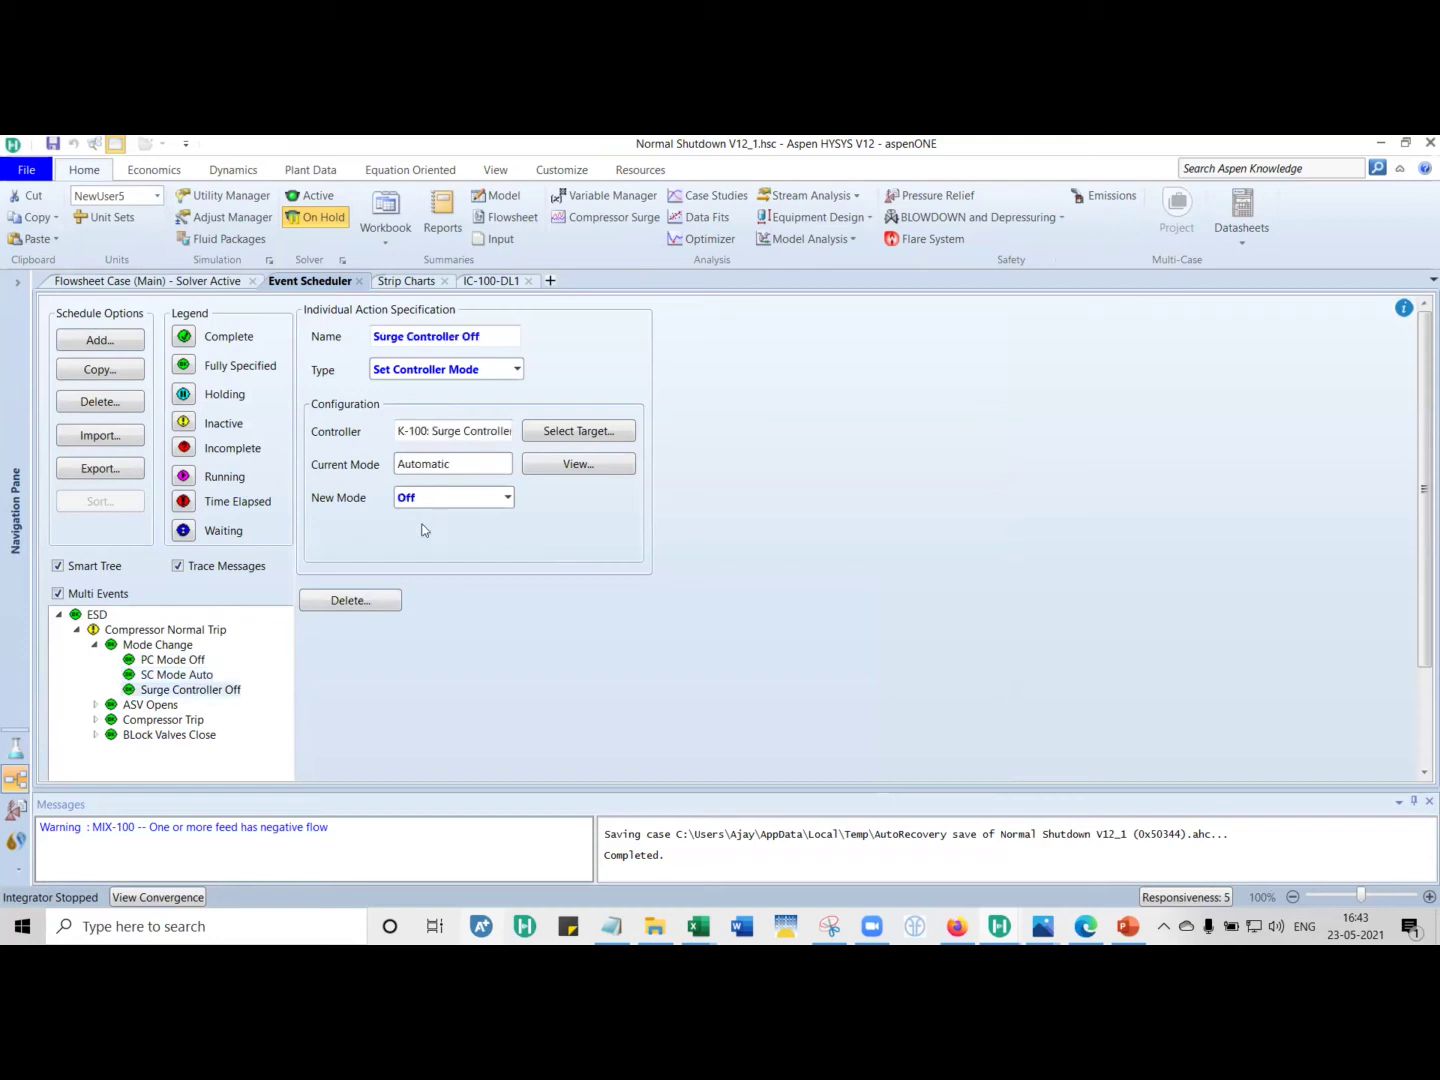
- Review the ASV Open, Friction Loss Factor and COmpressor Trip actions, the last setting SC to Man at 0.00%
click(95, 705)
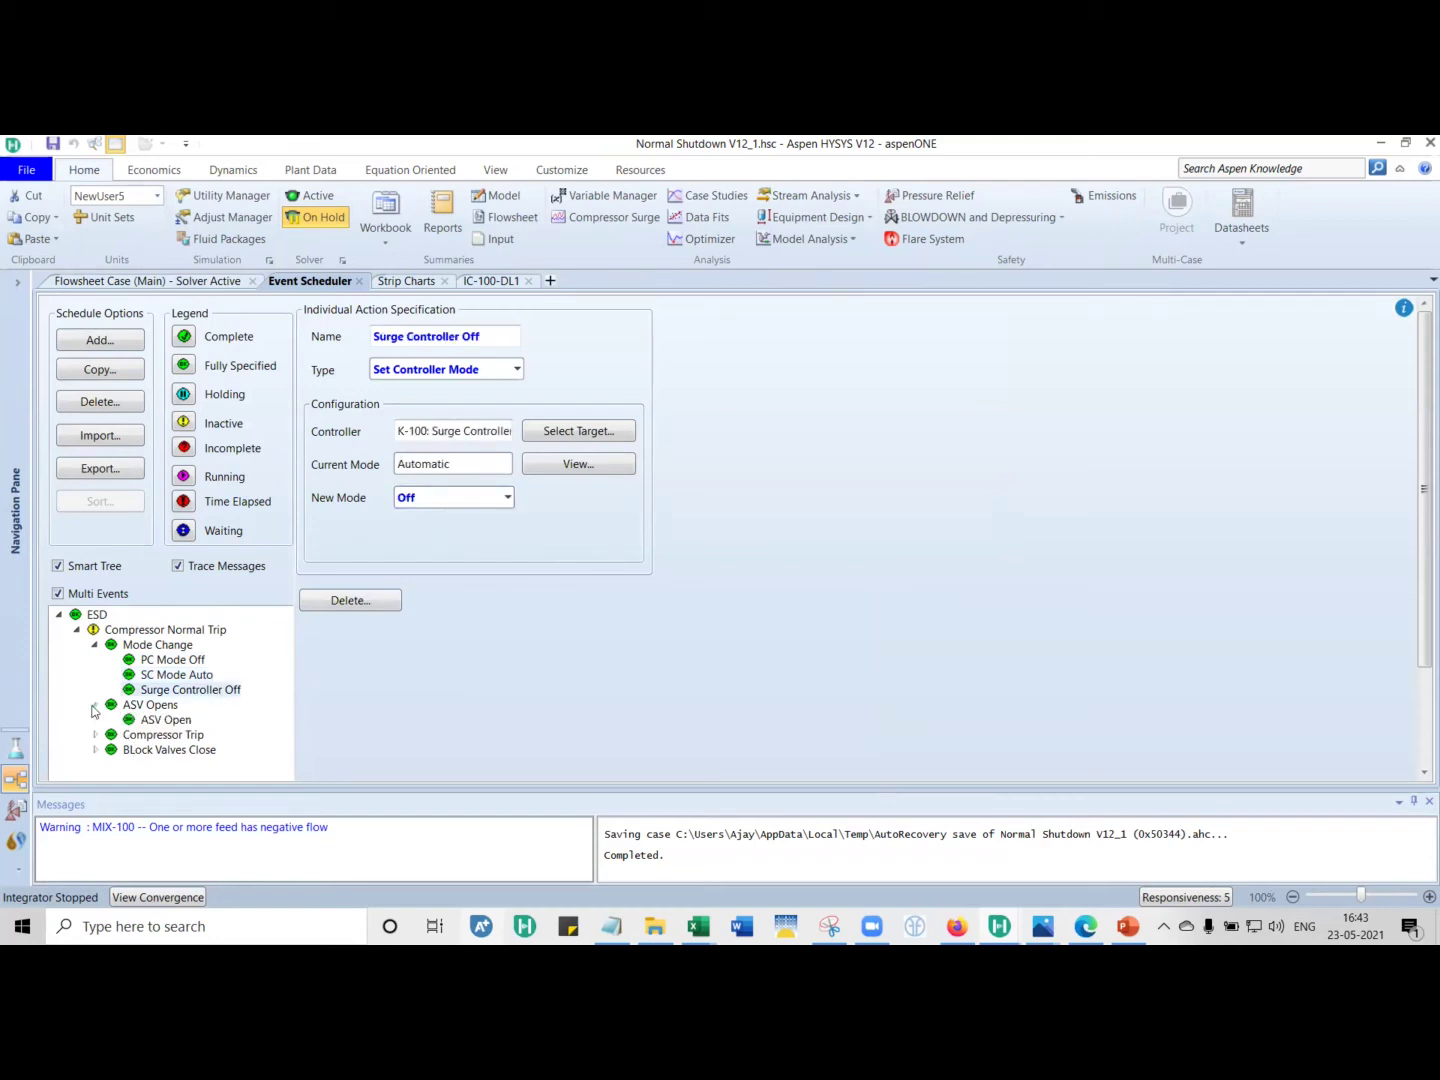
click(165, 720)
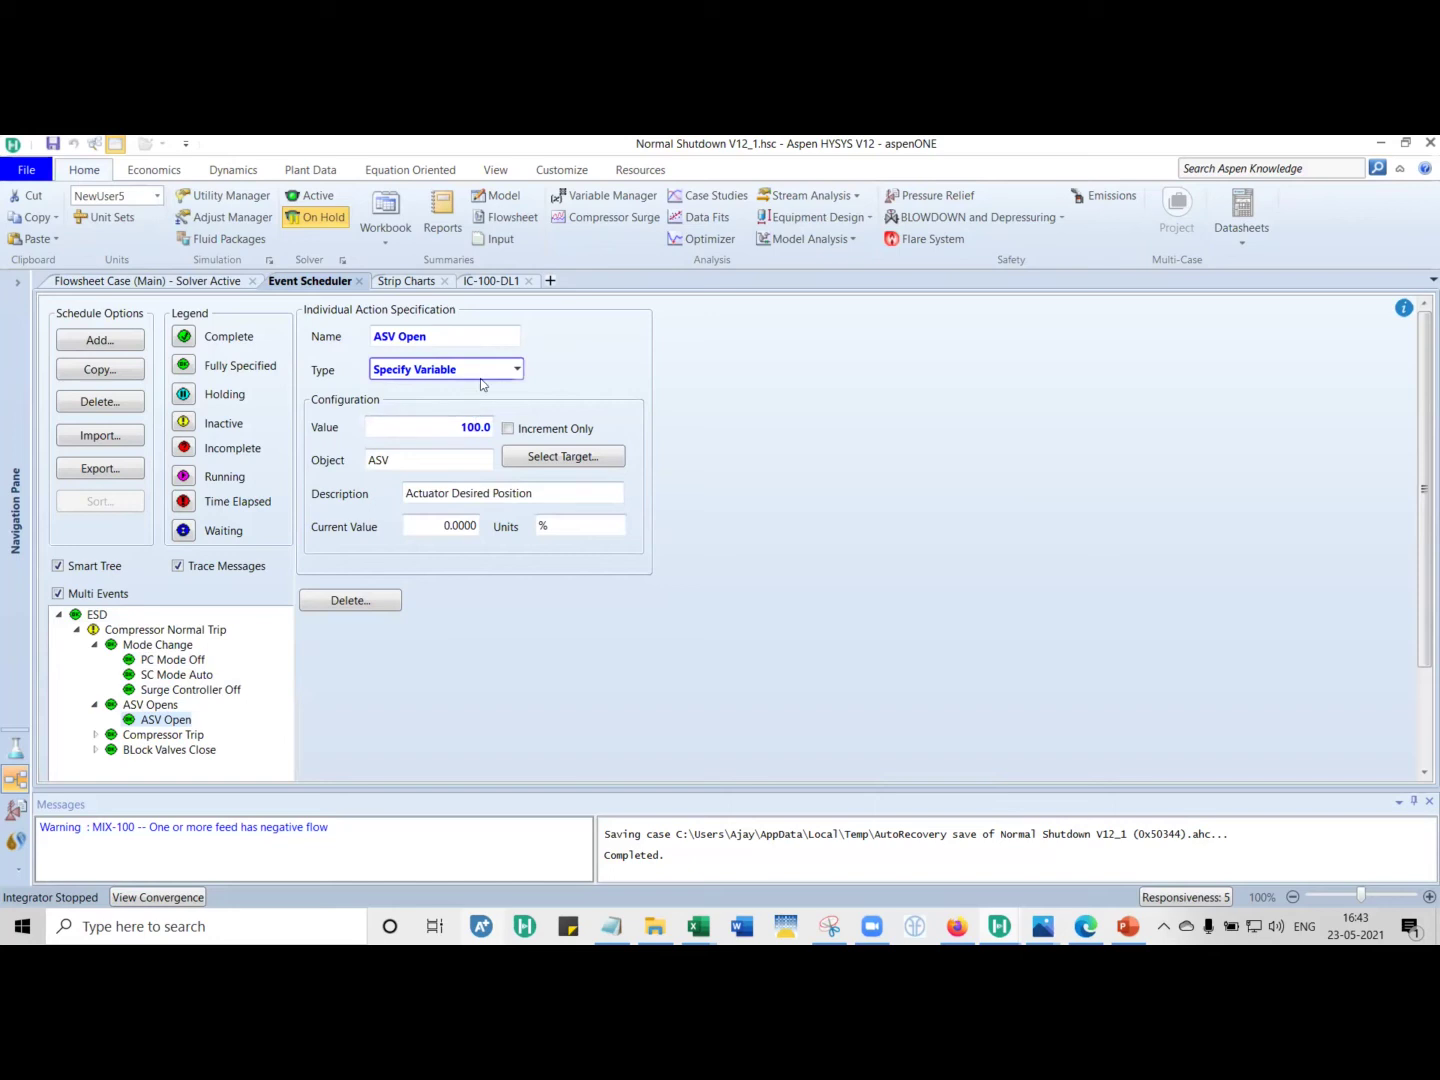
click(96, 735)
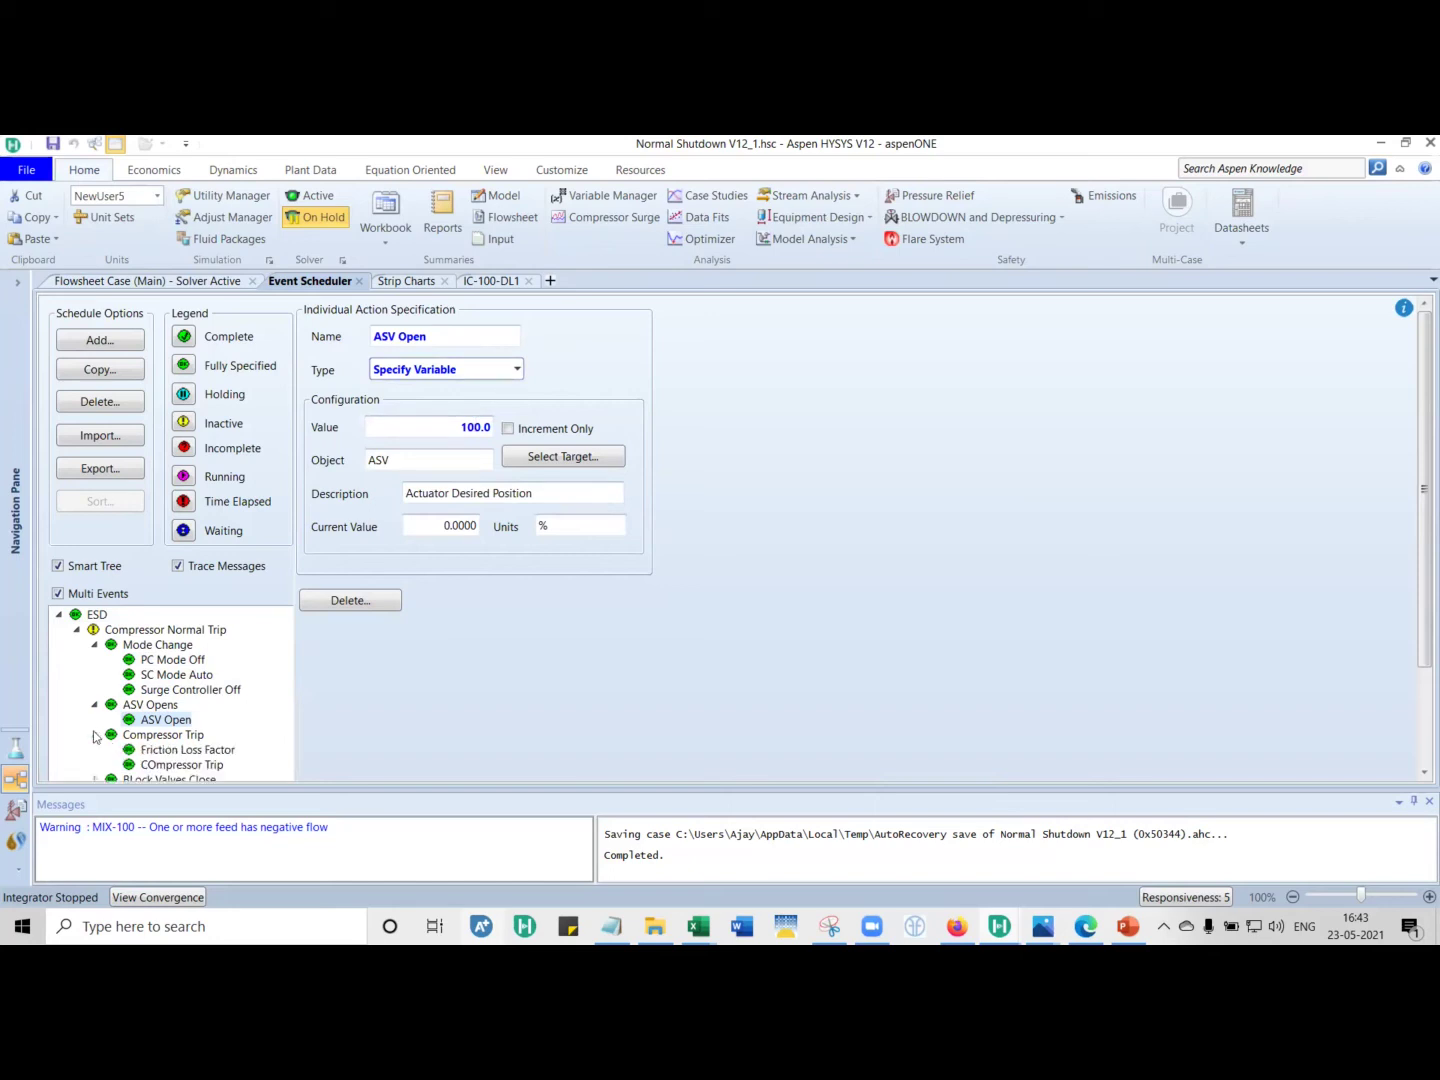
click(172, 749)
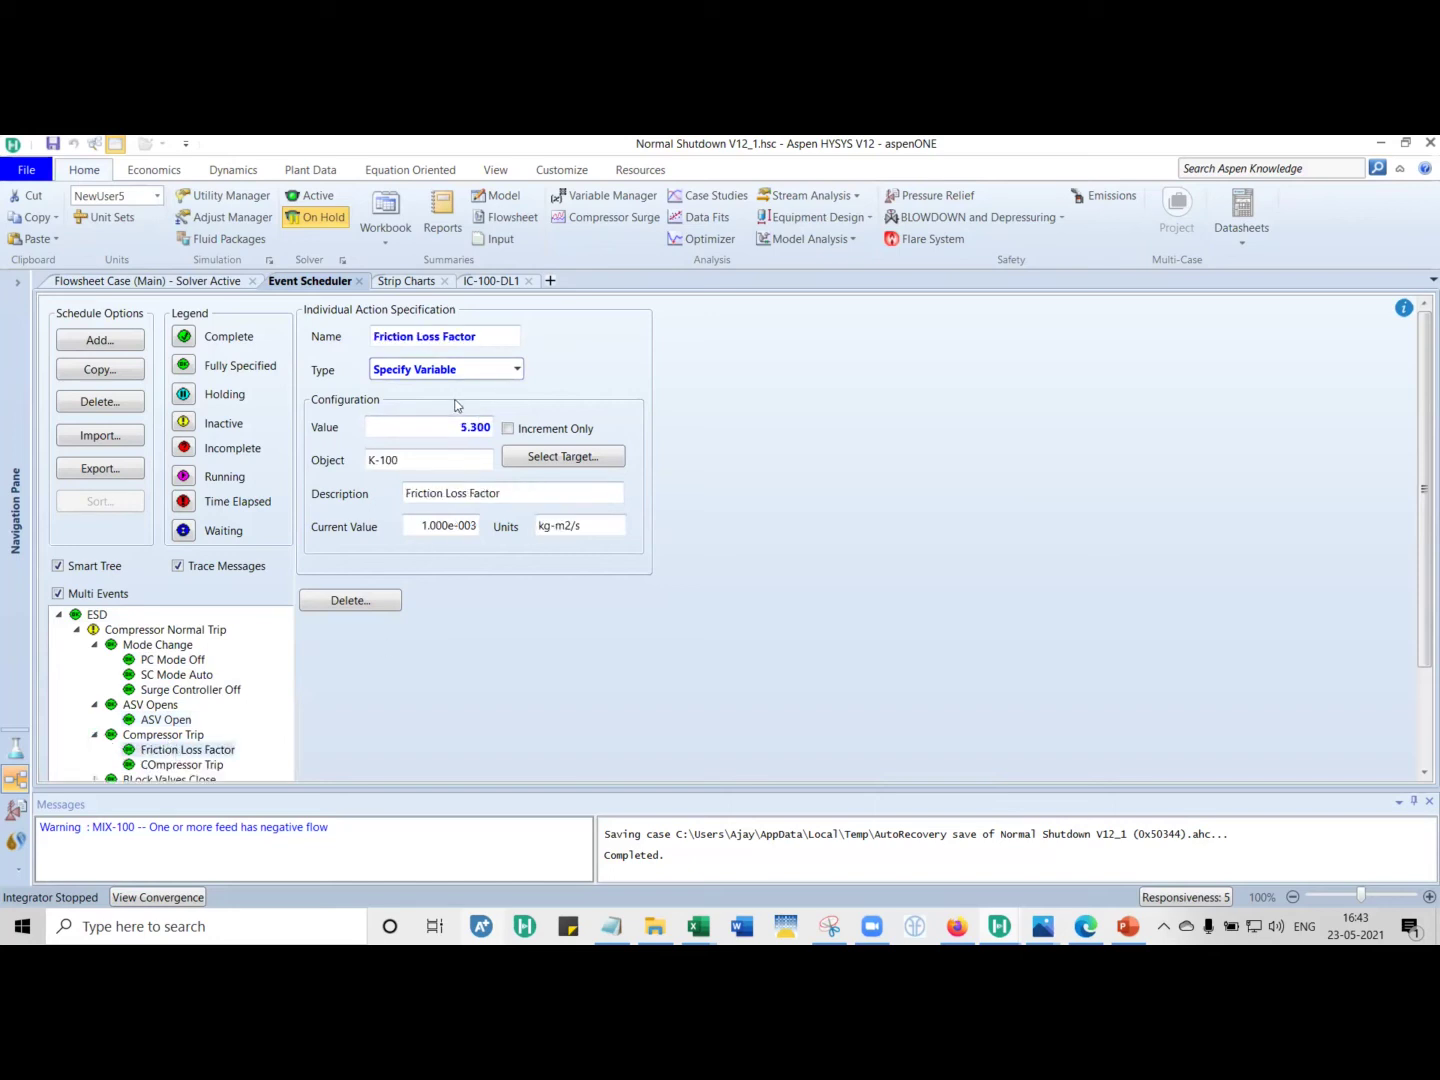
scroll(455, 405, down, 2)
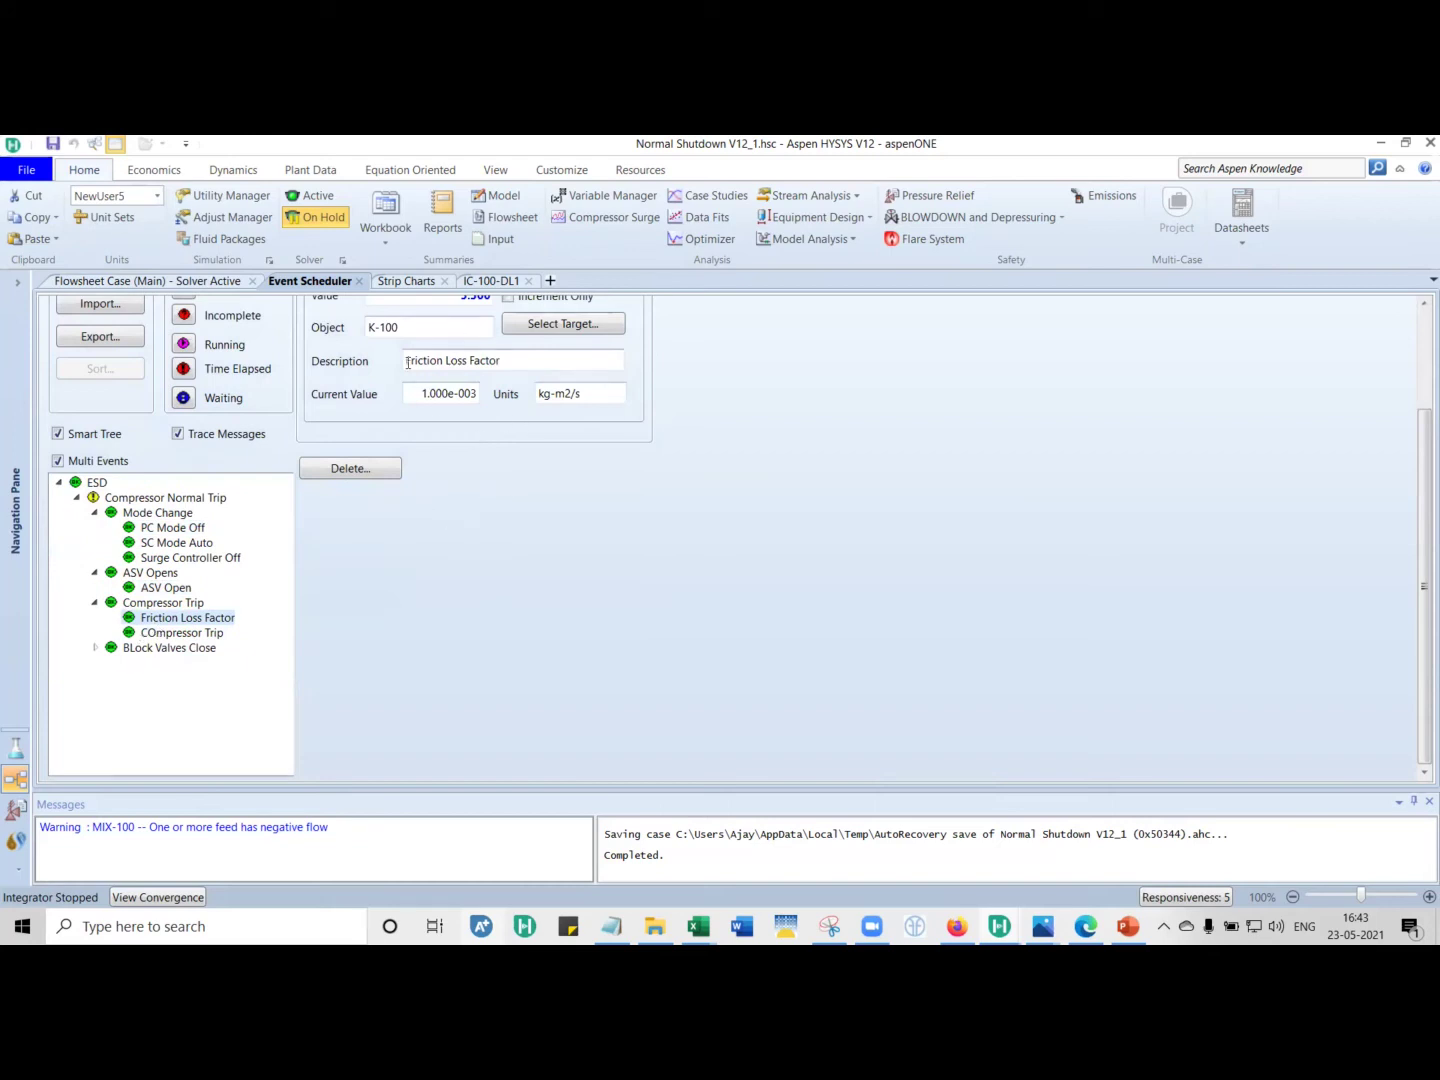
click(180, 633)
scroll(441, 558, up, 1)
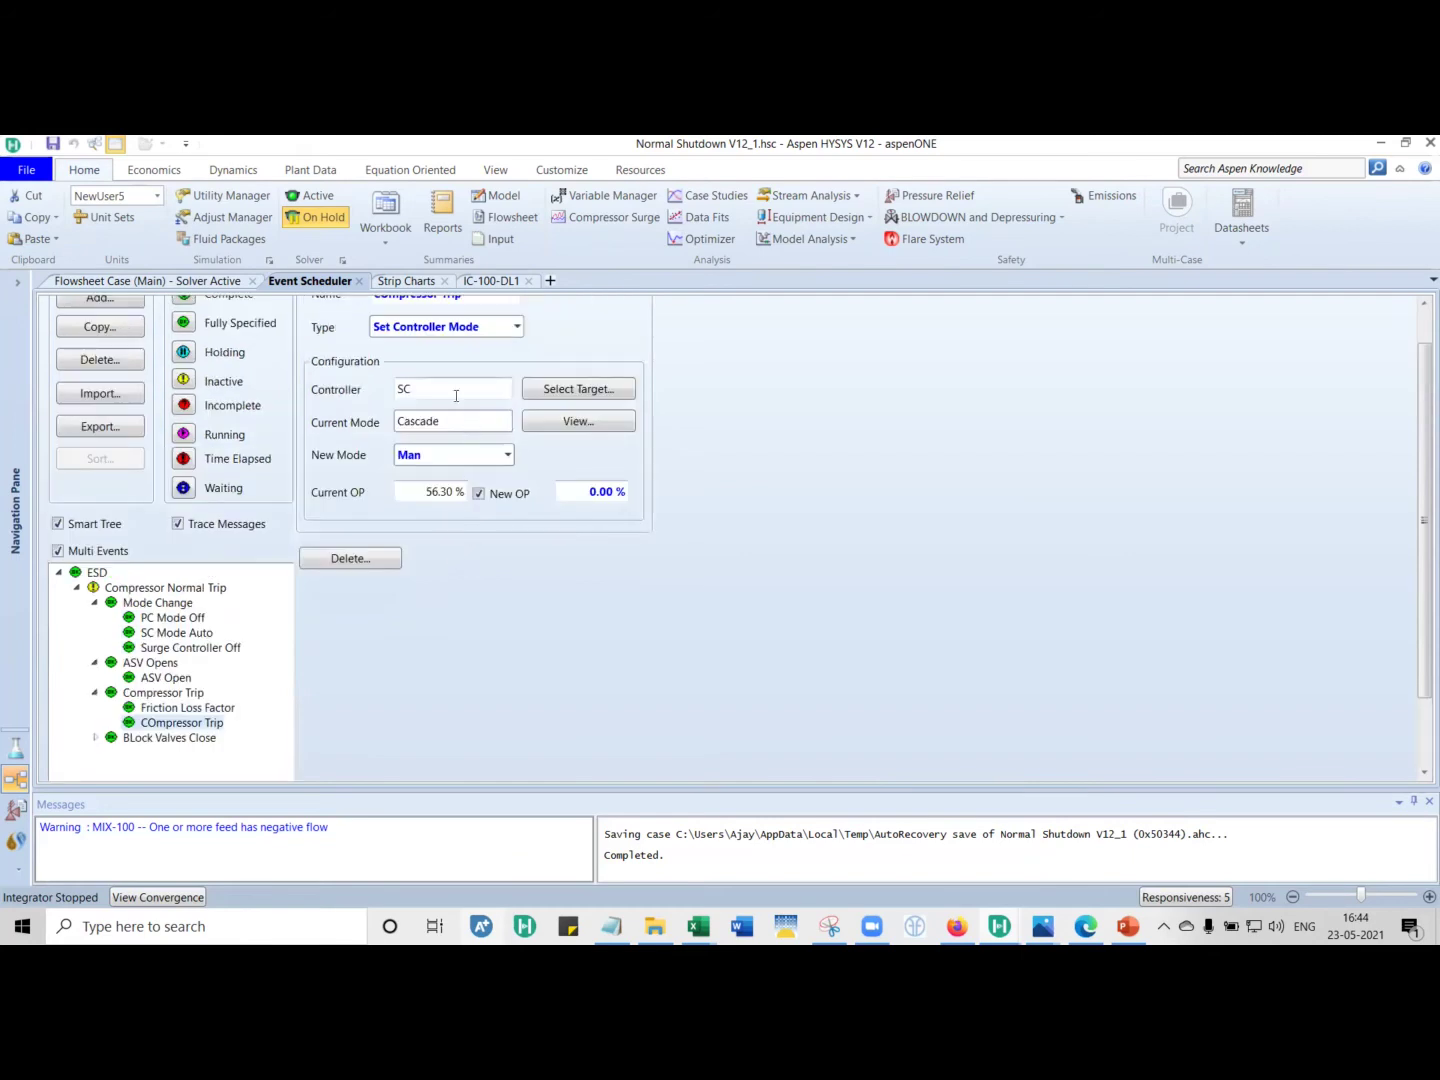
- Open SC's properties on the main flowsheet, check its mode and connections, then close it
click(168, 284)
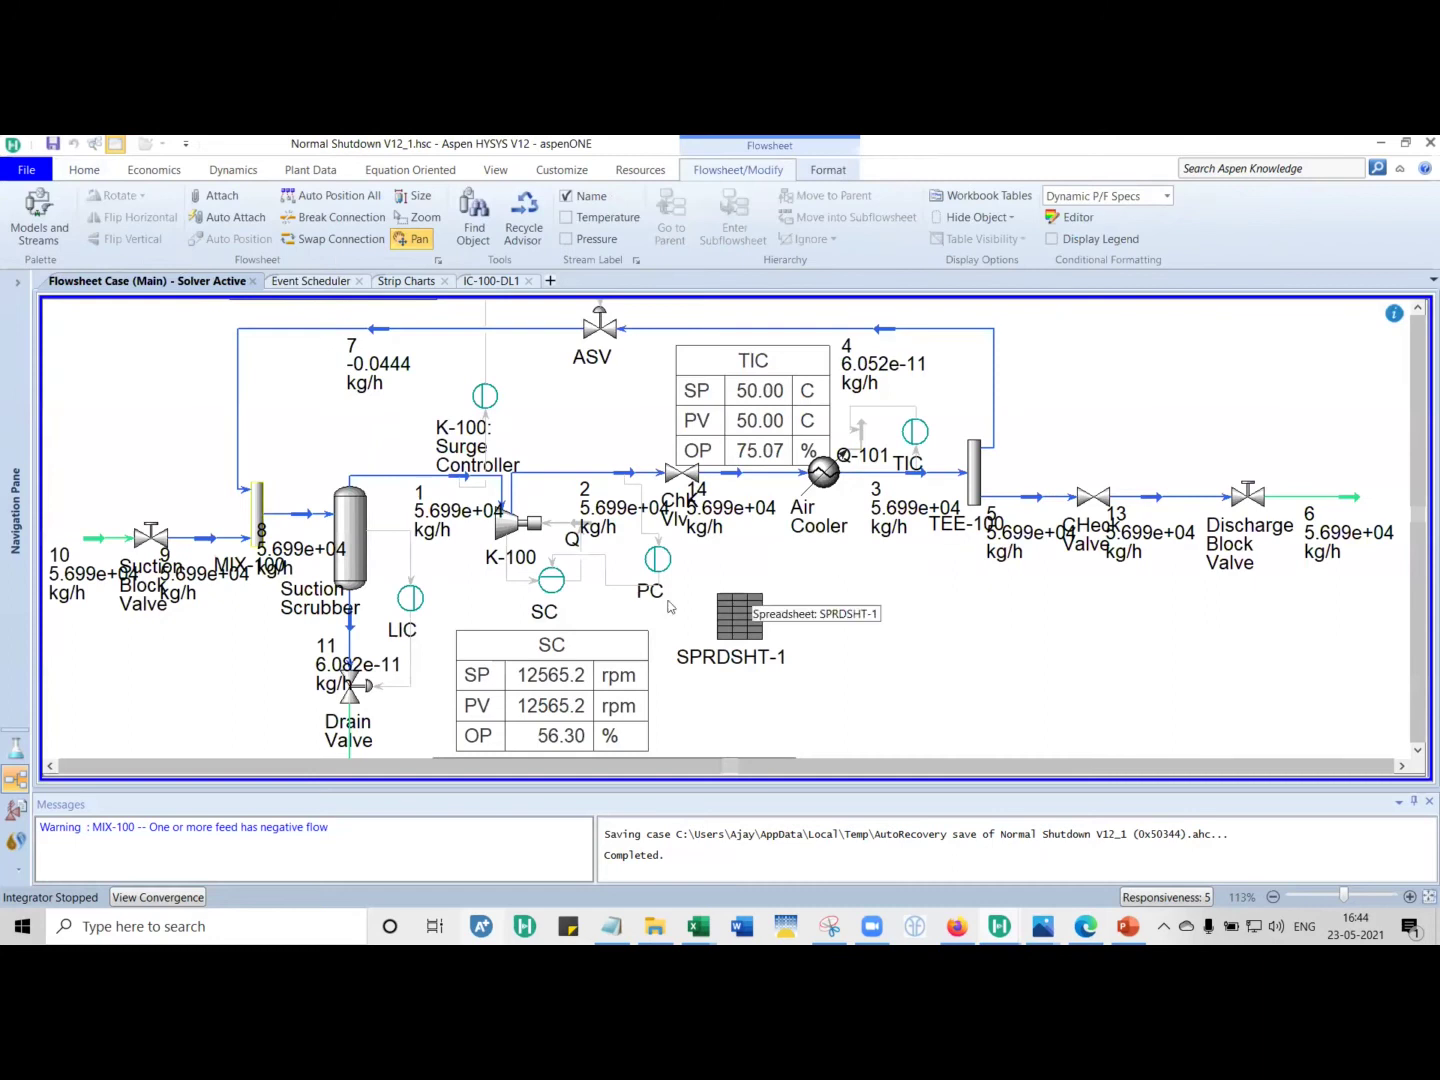
double_click(551, 580)
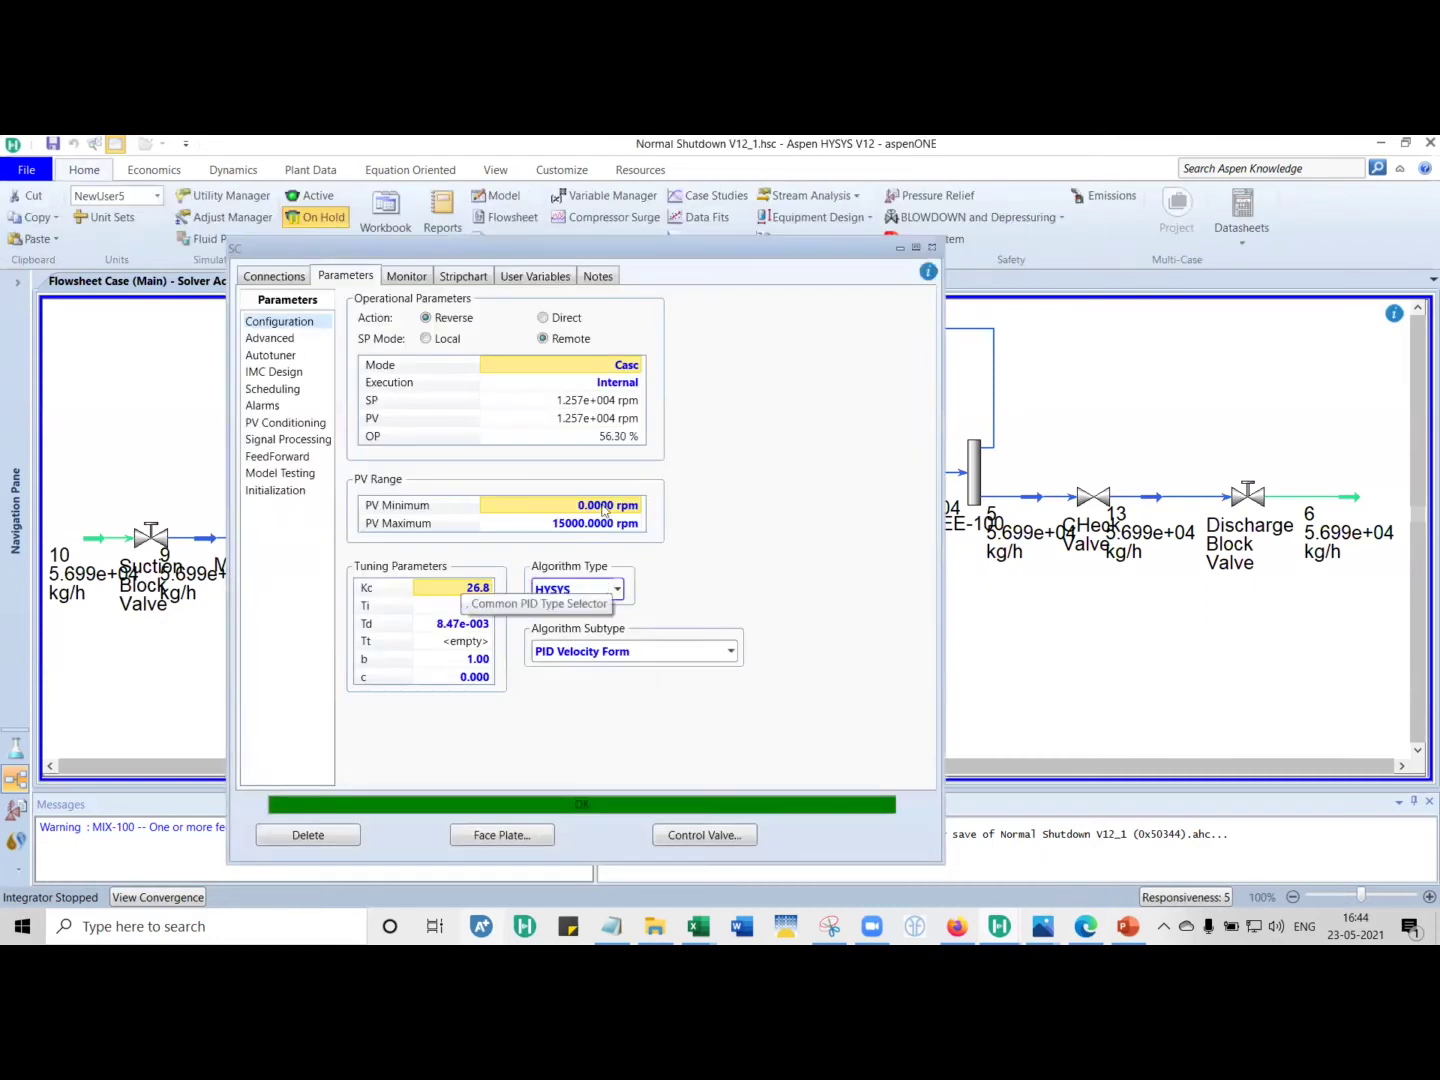
drag(651, 254, 1243, 272)
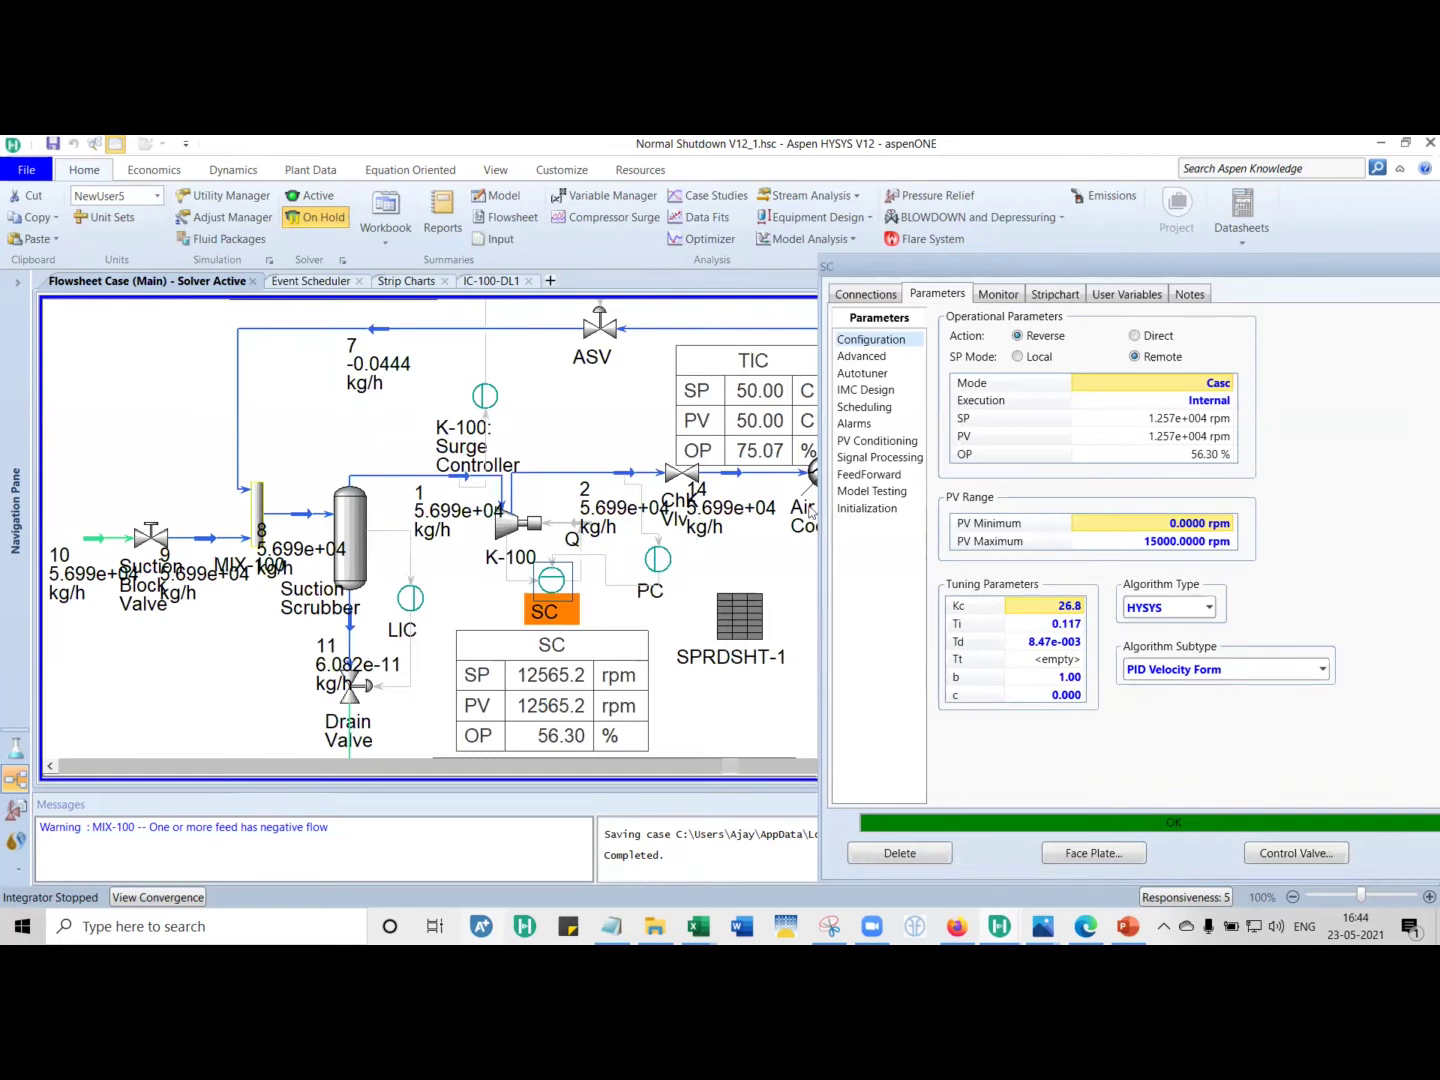
click(1222, 386)
click(870, 294)
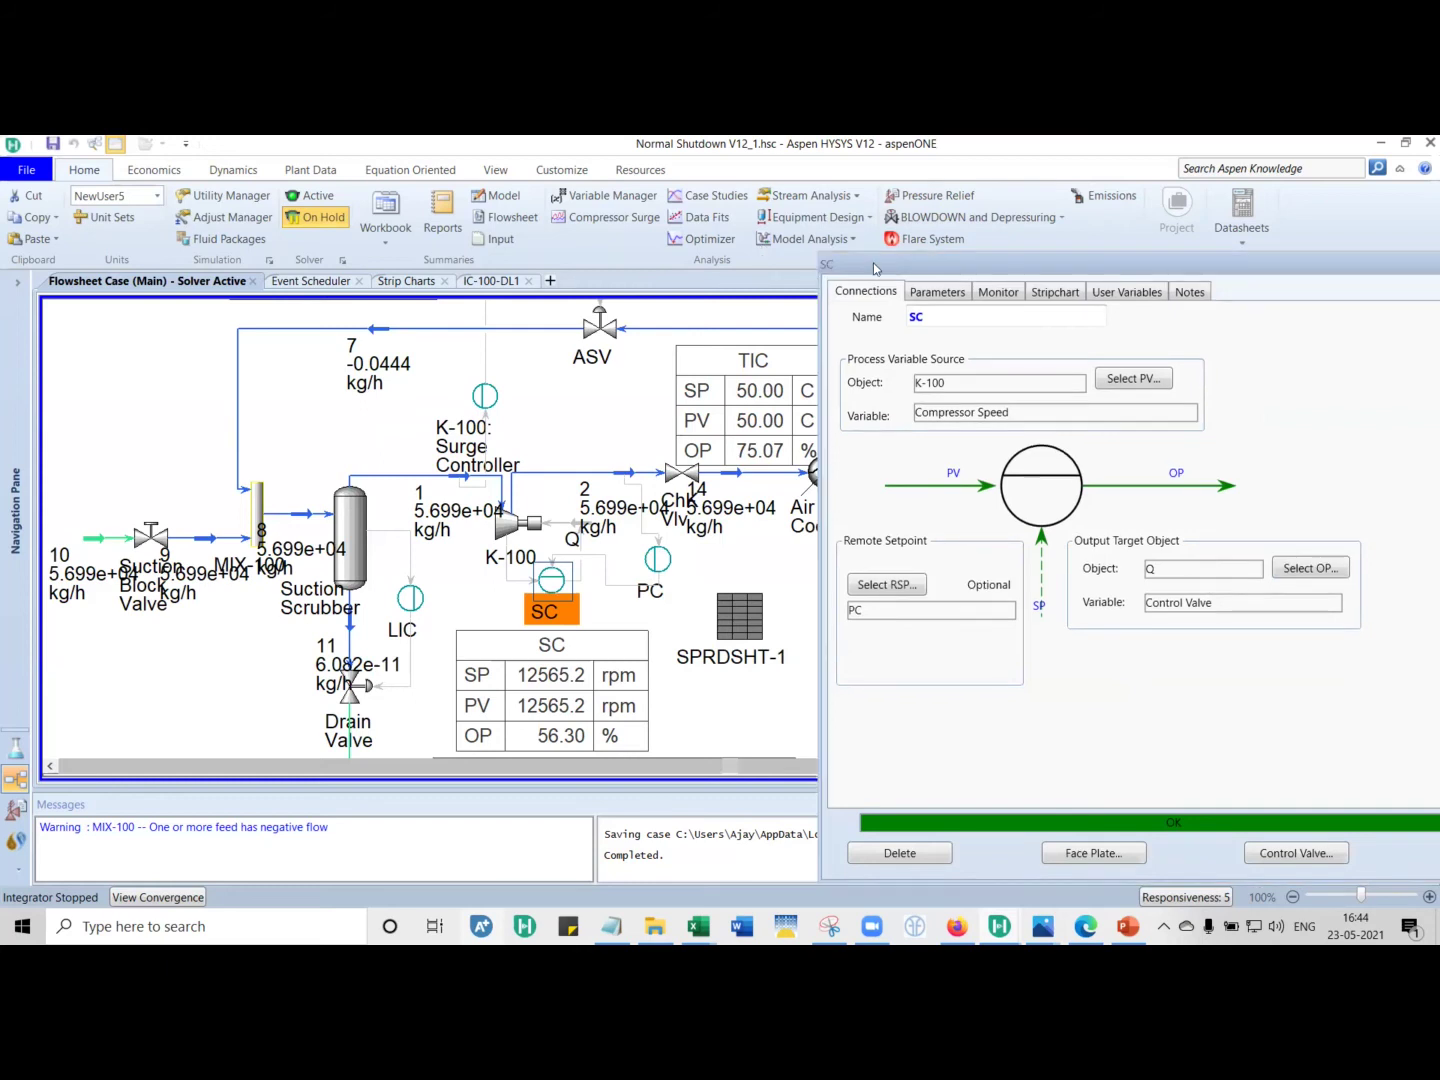
drag(875, 268, 777, 269)
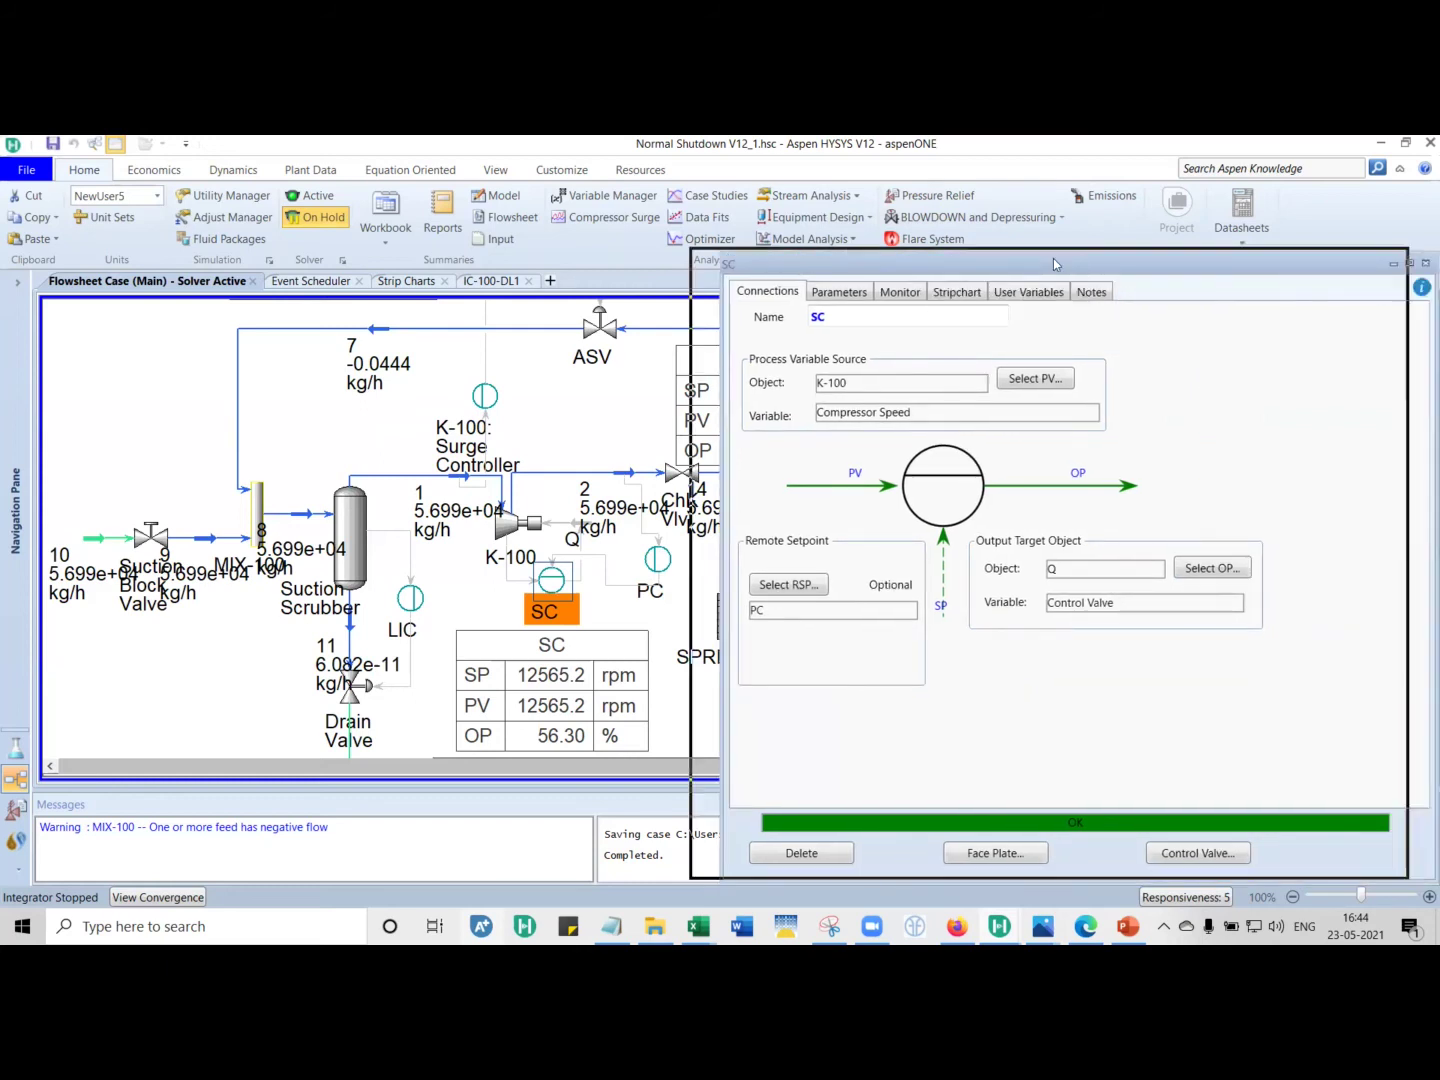
drag(1080, 268, 1050, 264)
click(1391, 260)
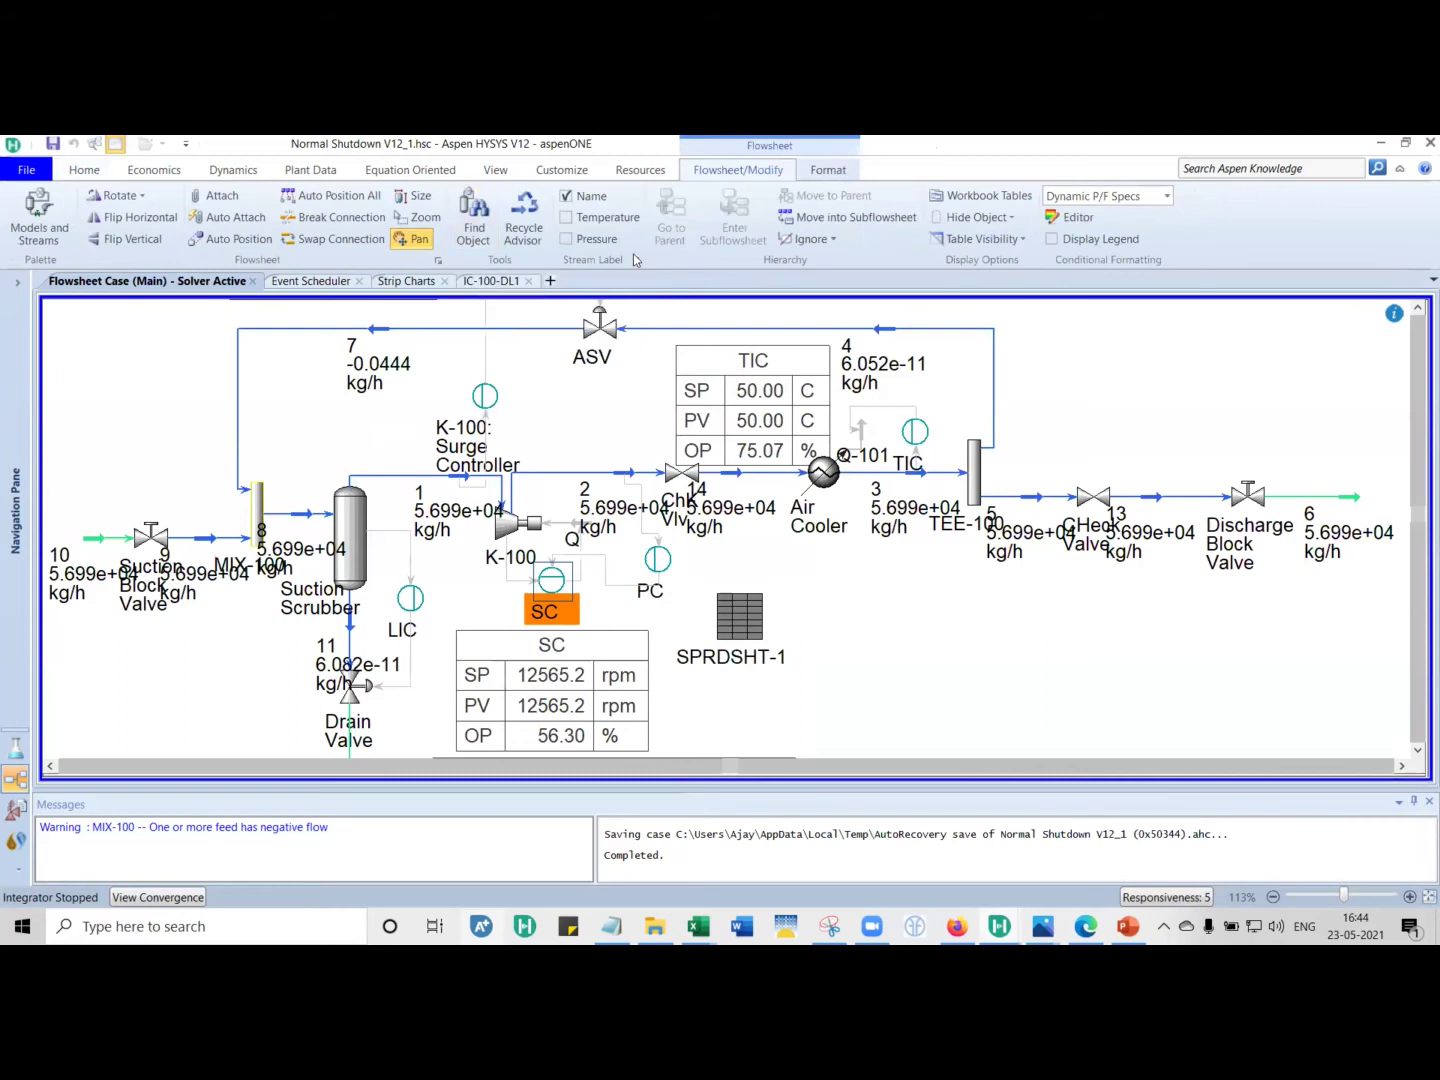
- Expand BLock Valves Close and review Suction SDV, Discharge Check Valve and Friction Loss Factor 5.300 actions
click(305, 281)
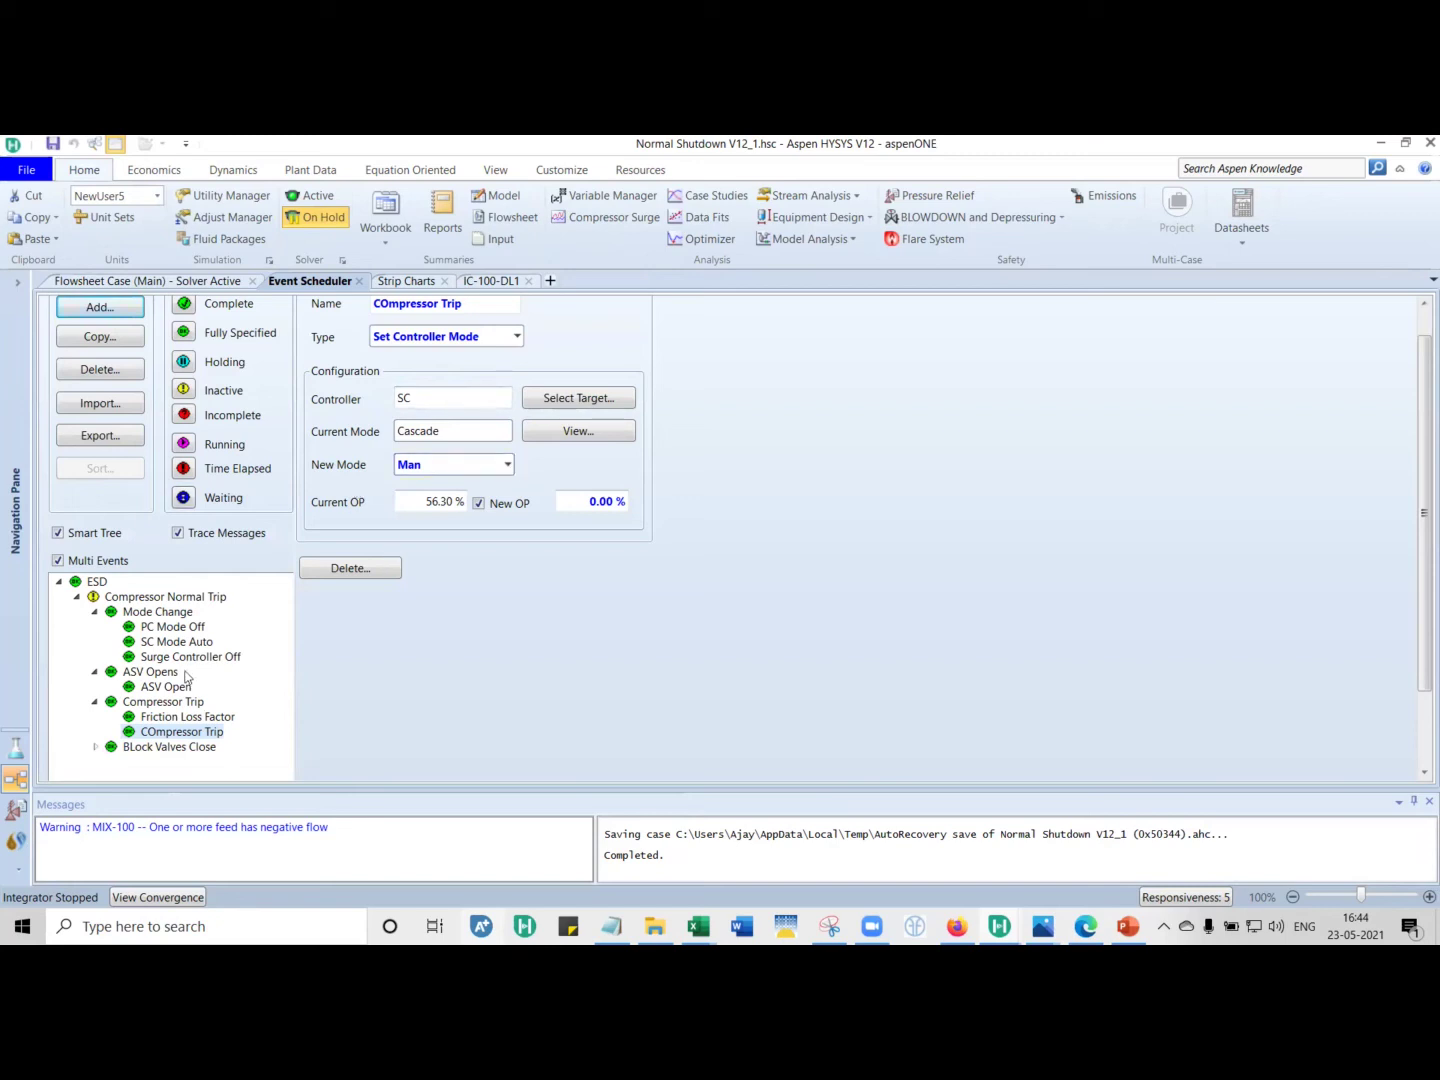
click(95, 748)
click(174, 762)
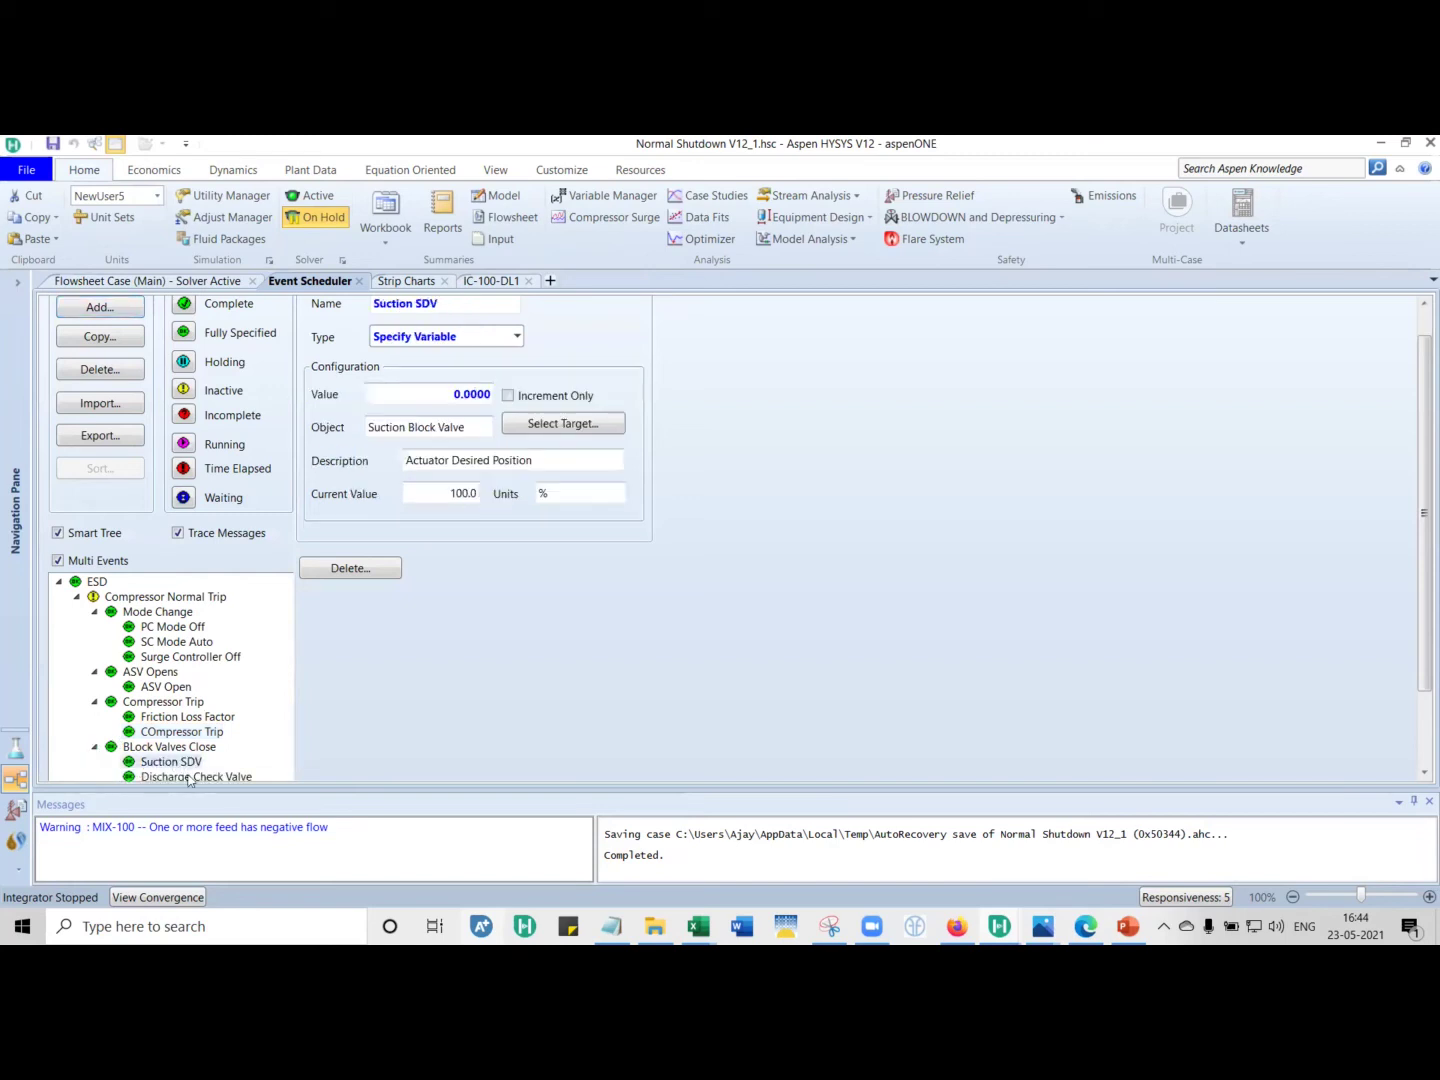
click(196, 776)
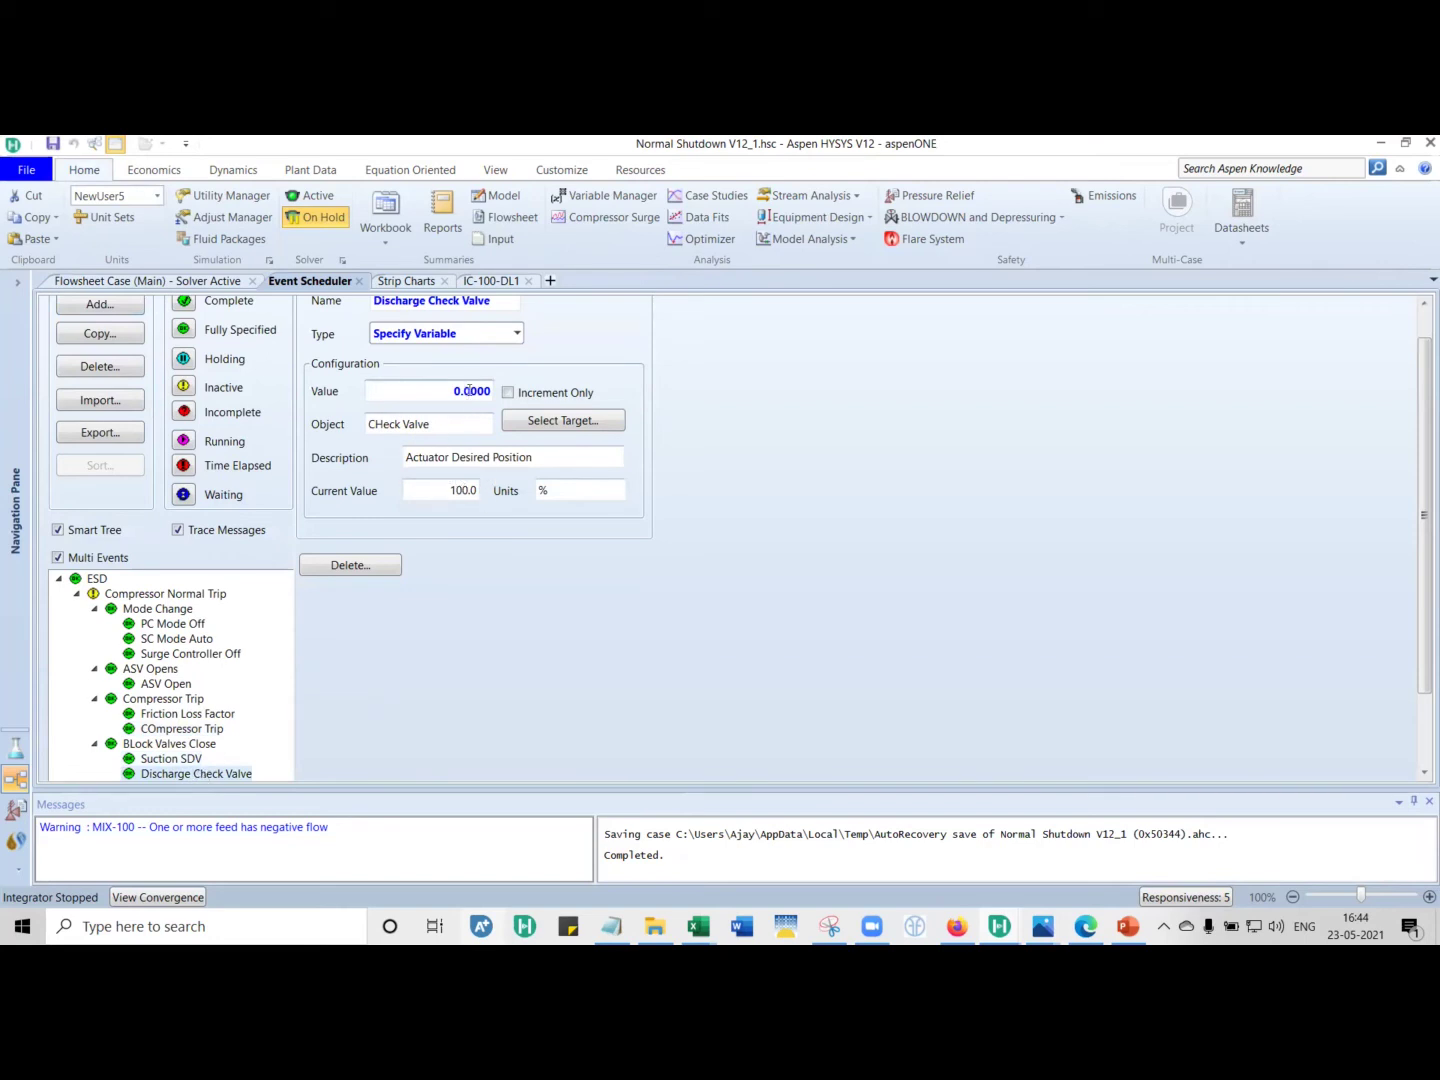
click(171, 714)
scroll(393, 668, up, 1)
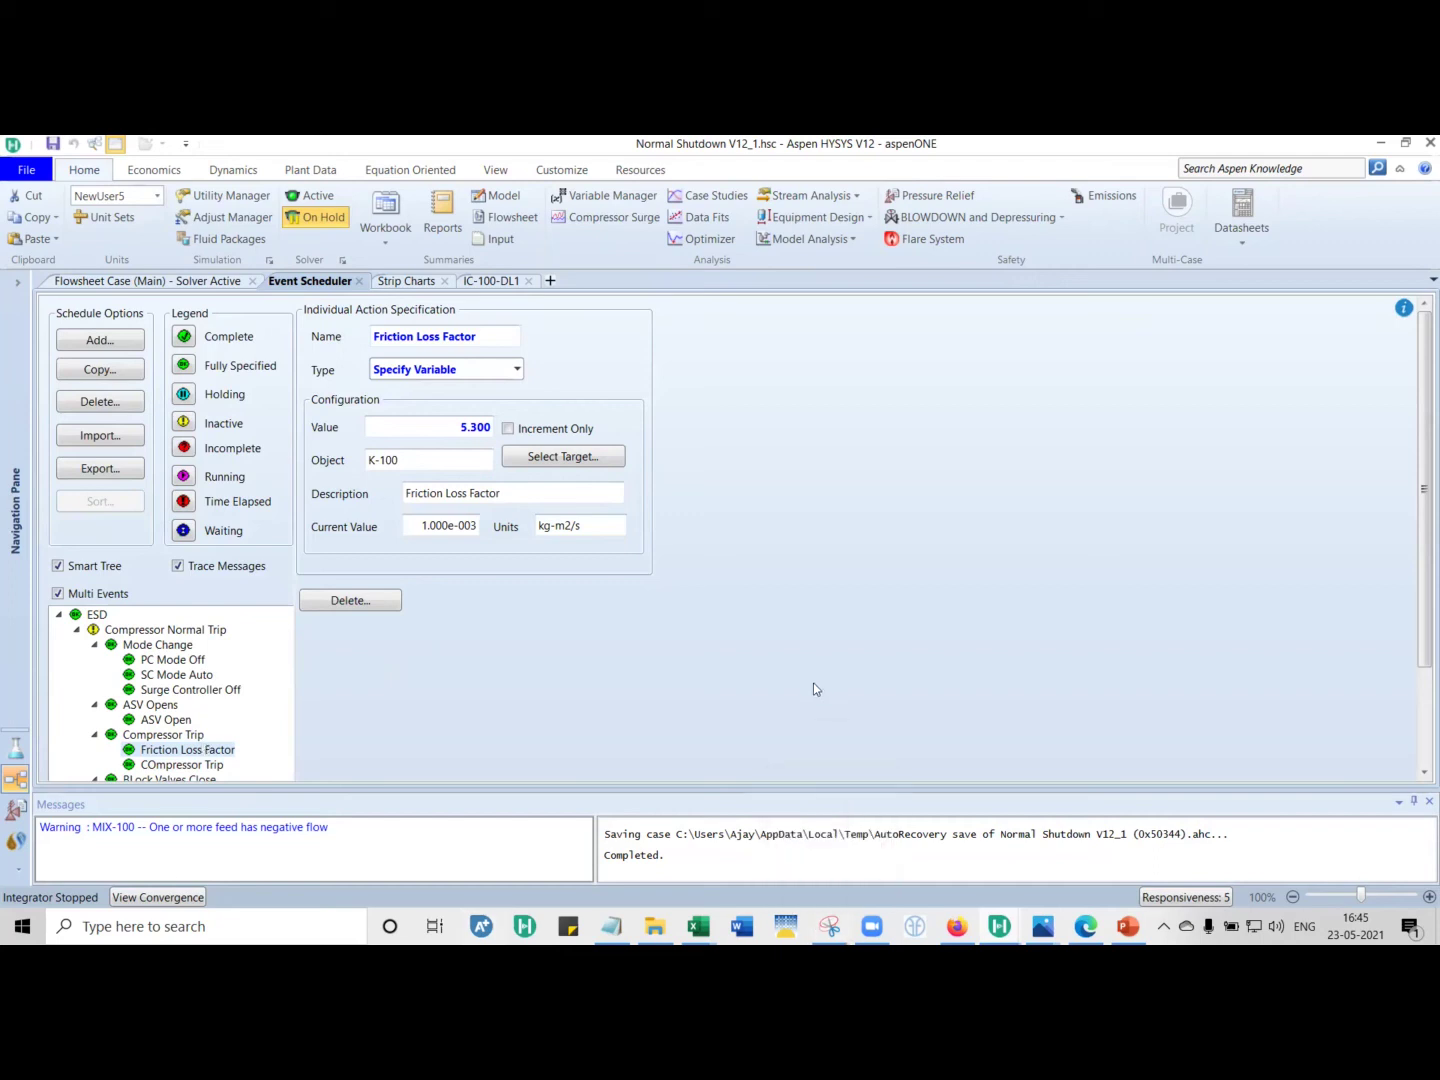
- Bring up the coastdown workbook in Excel and view the CC Deceleration Rate chart showing 114.78 s
mouse_move(698, 926)
click(815, 848)
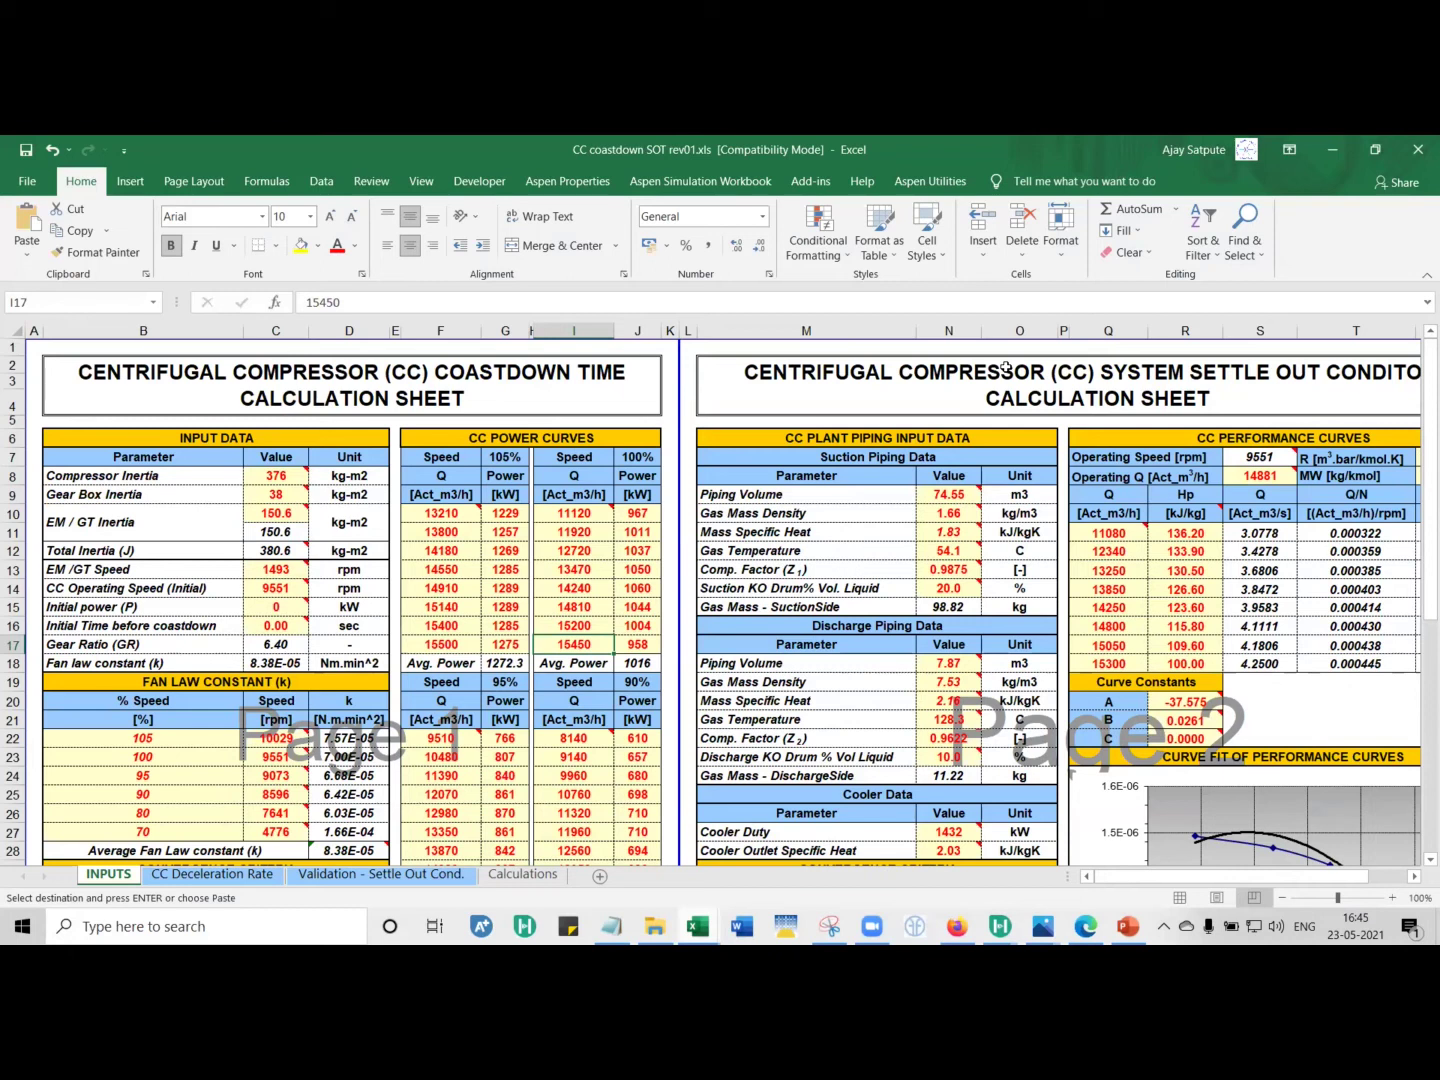
click(230, 878)
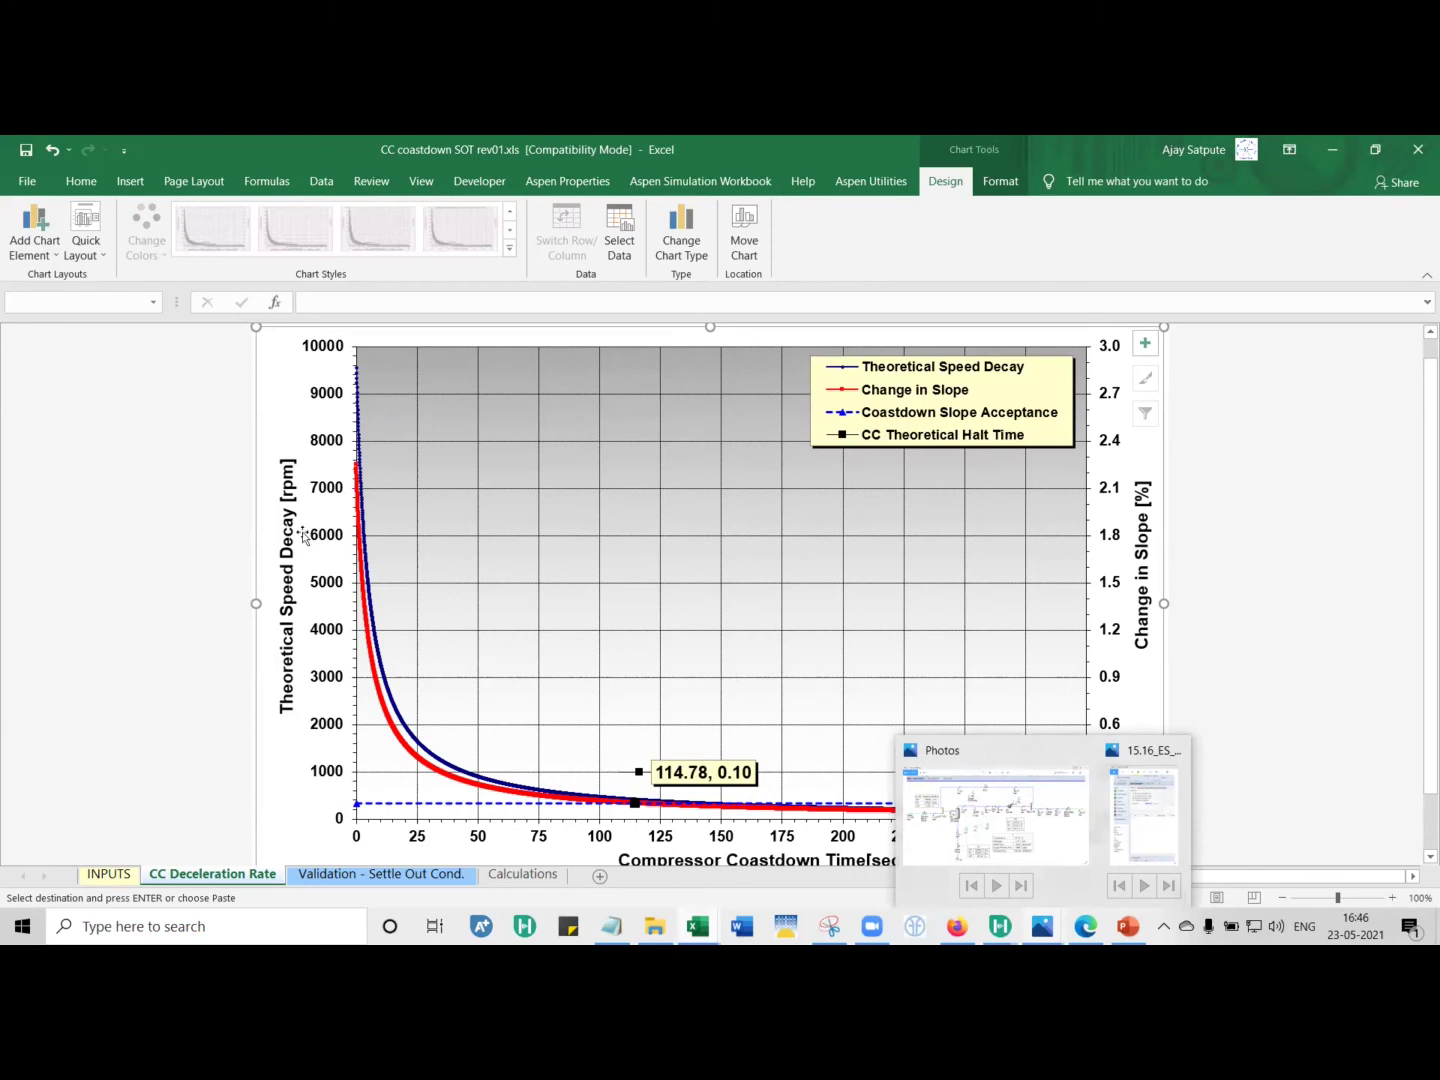
click(1326, 614)
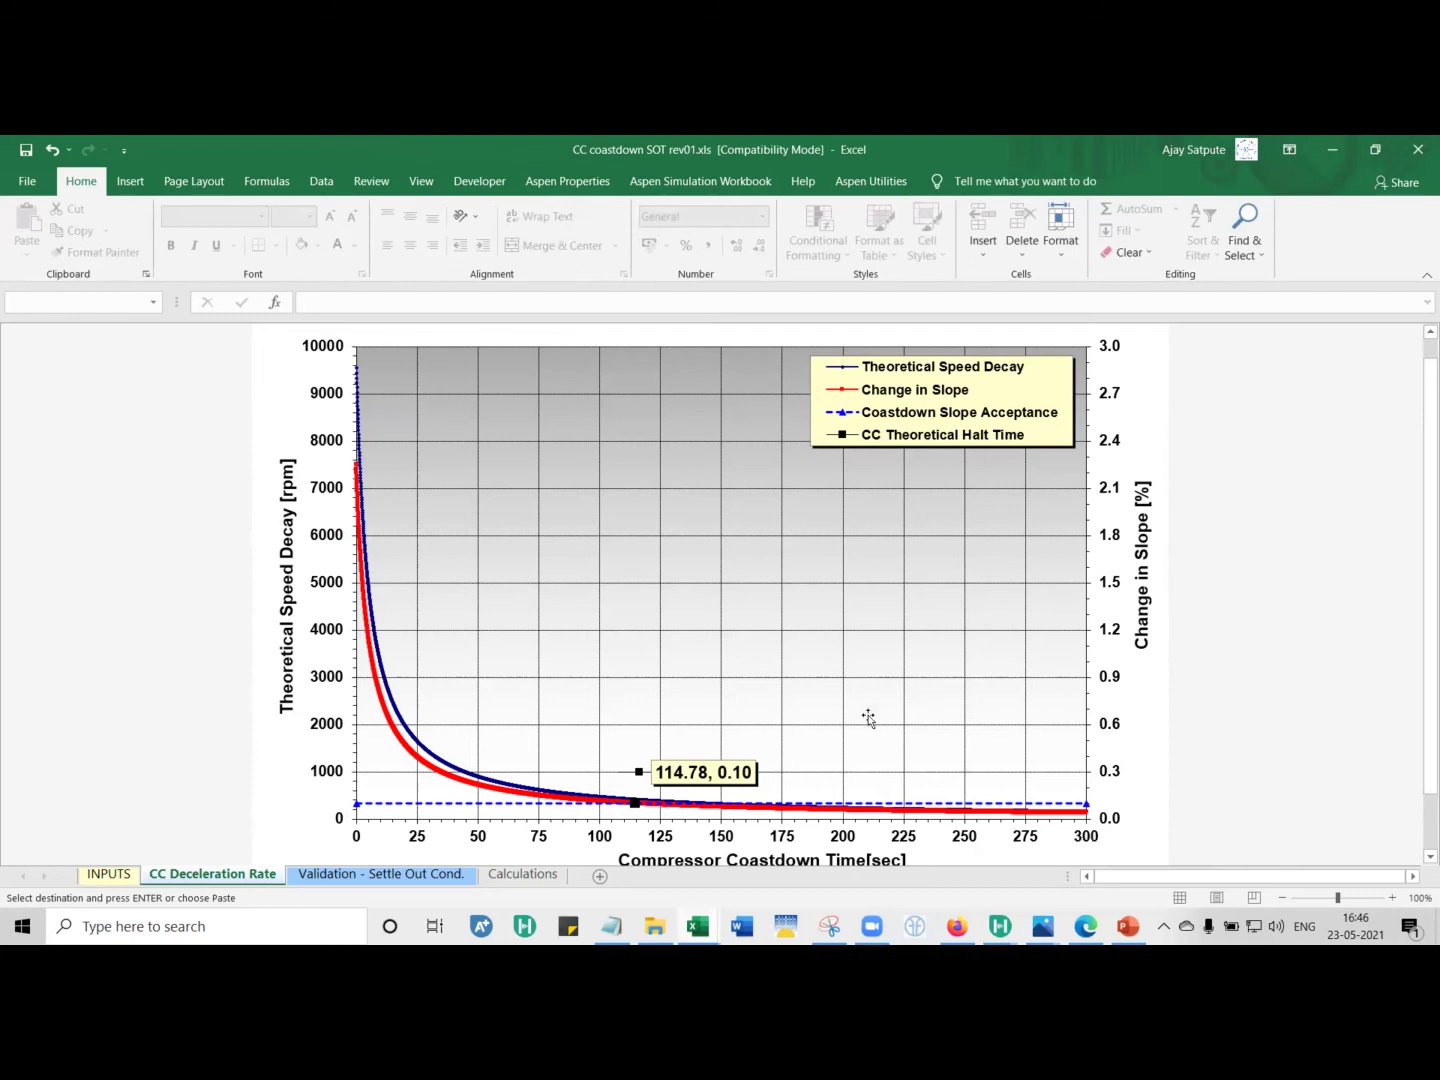
- Change coastdown slope convergence in INPUTS cell C31 from 0.1 to 0.5, then view the 18.78 s chart
mouse_move(634, 806)
click(113, 876)
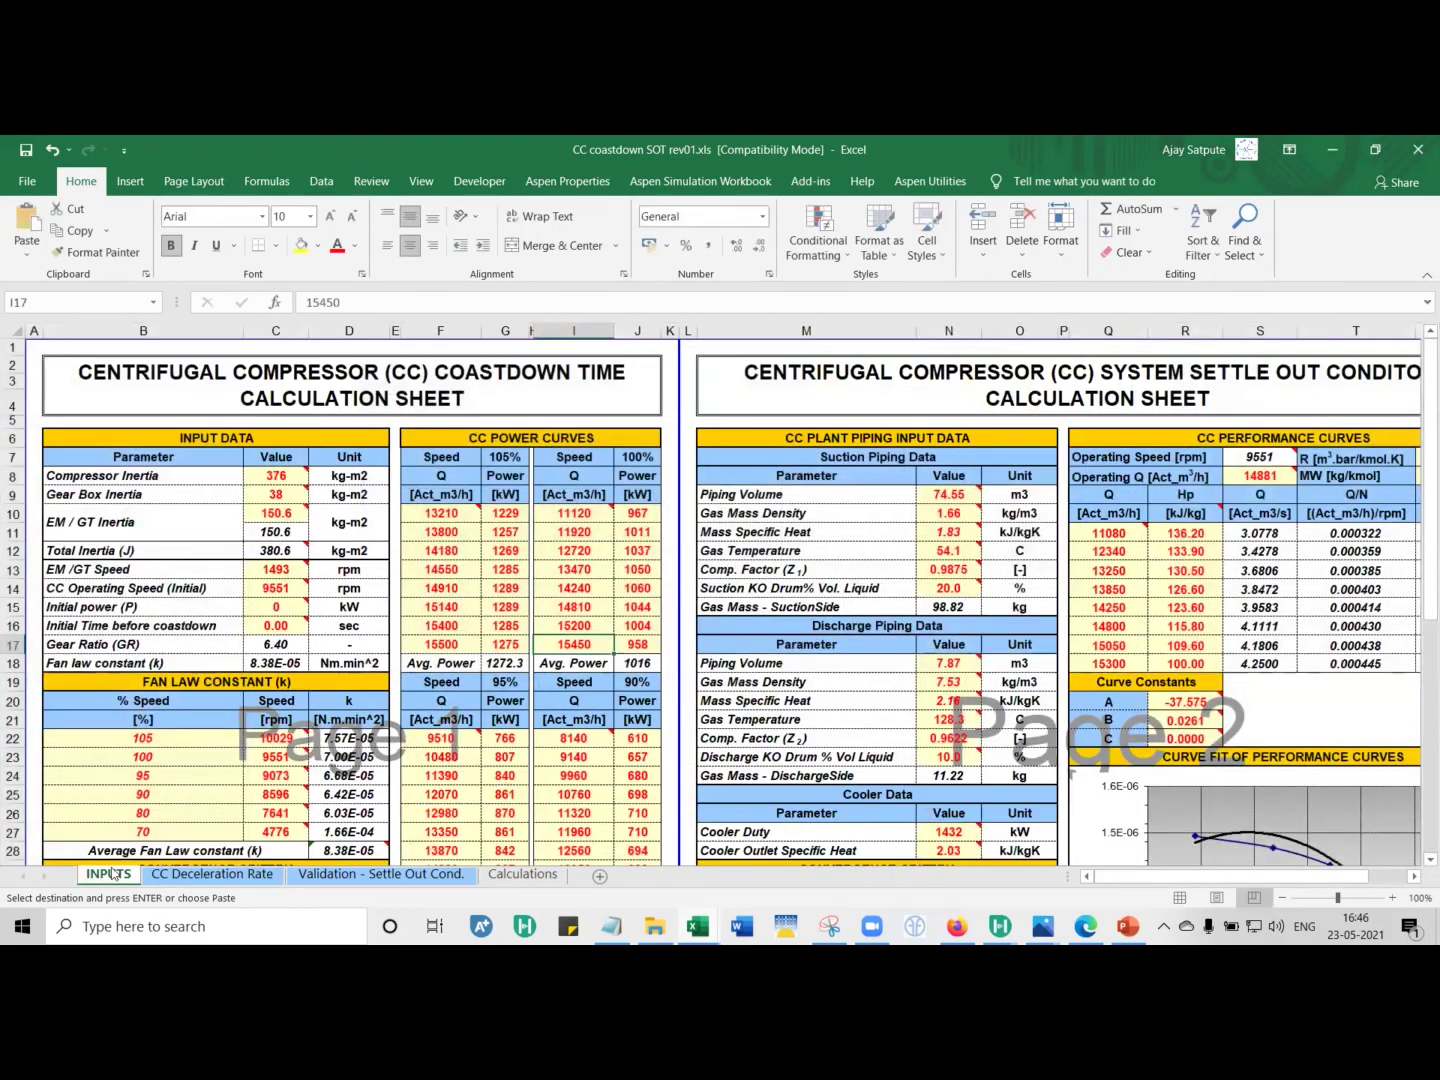
scroll(348, 556, down, 1)
scroll(348, 556, down, 2)
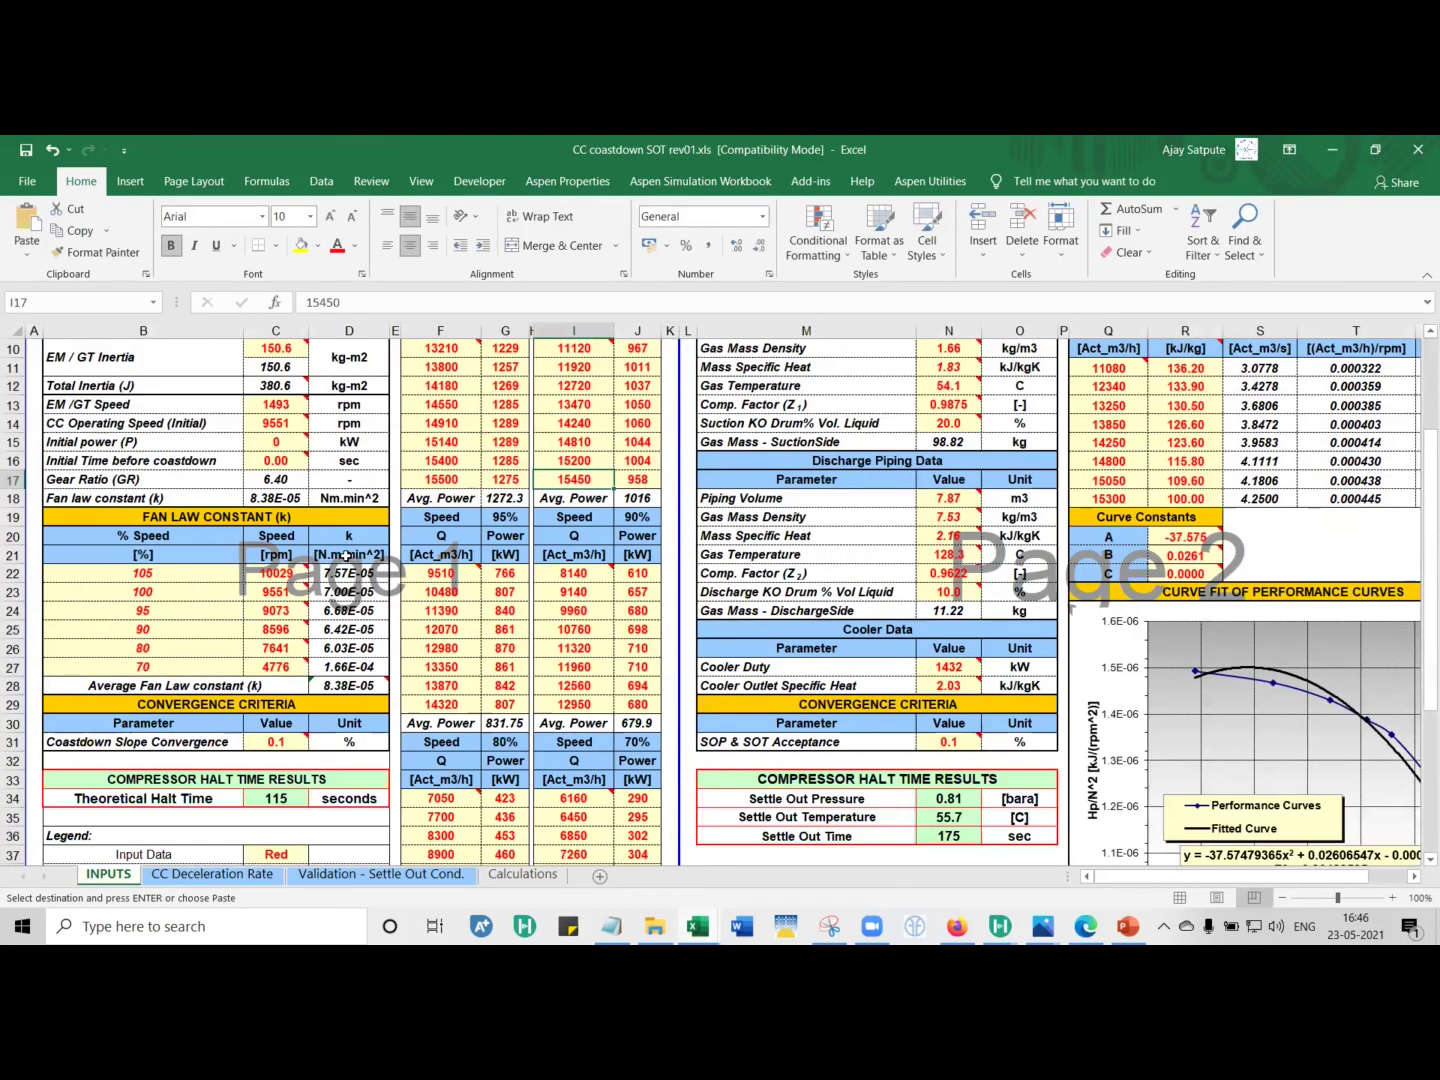
scroll(345, 545, down, 2)
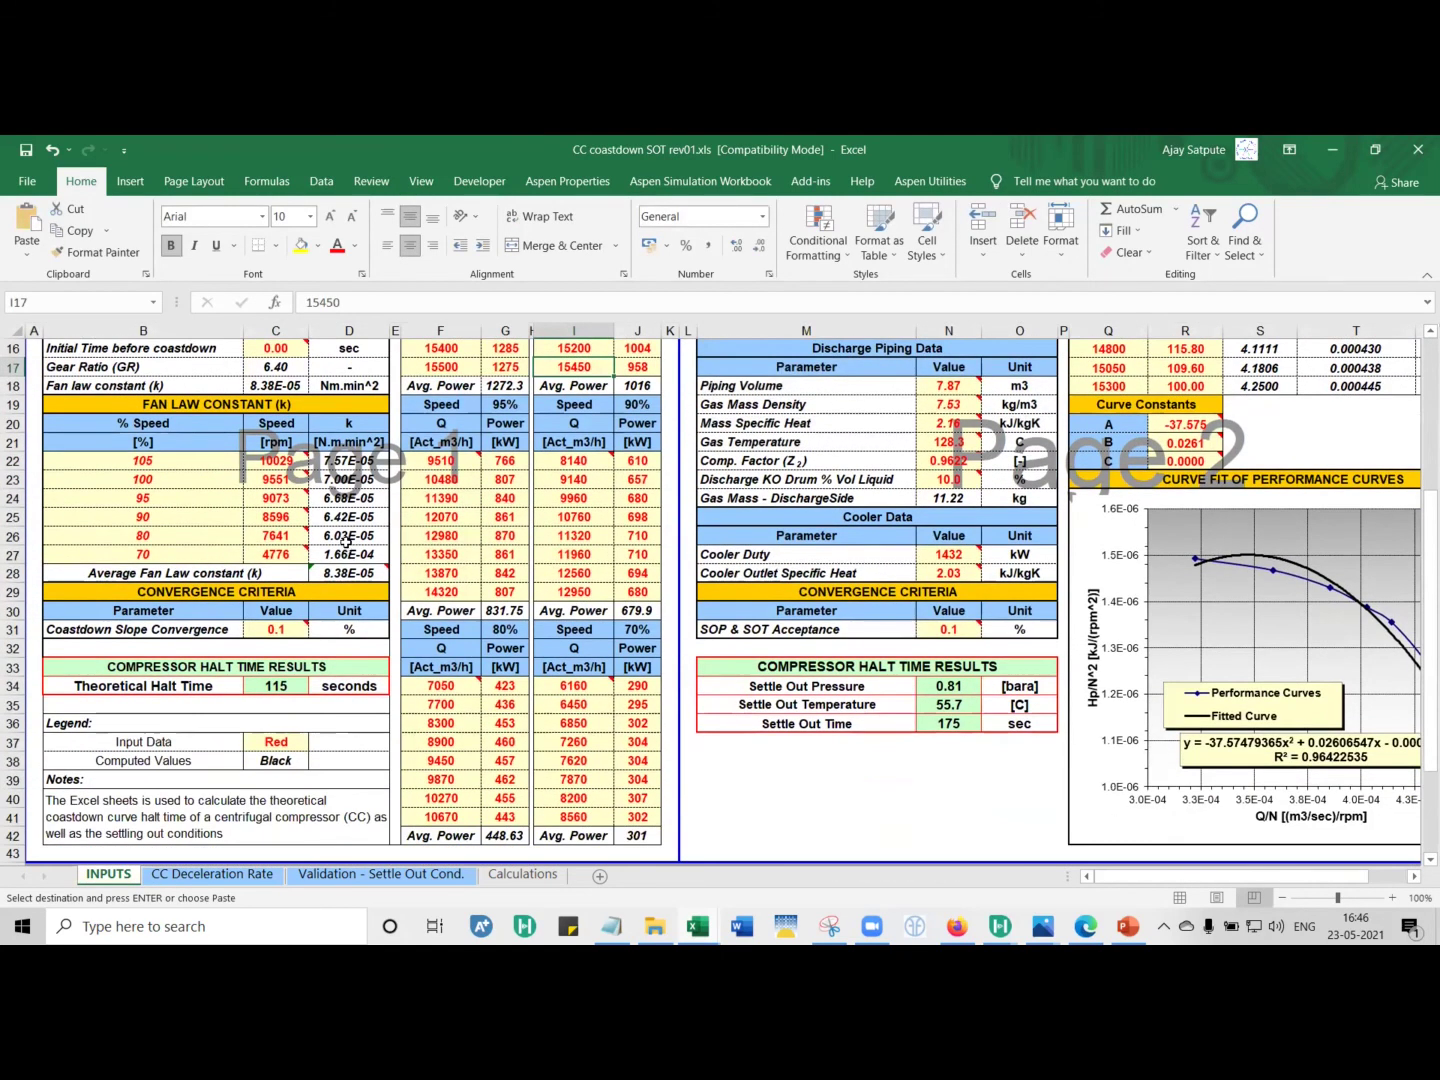
click(284, 630)
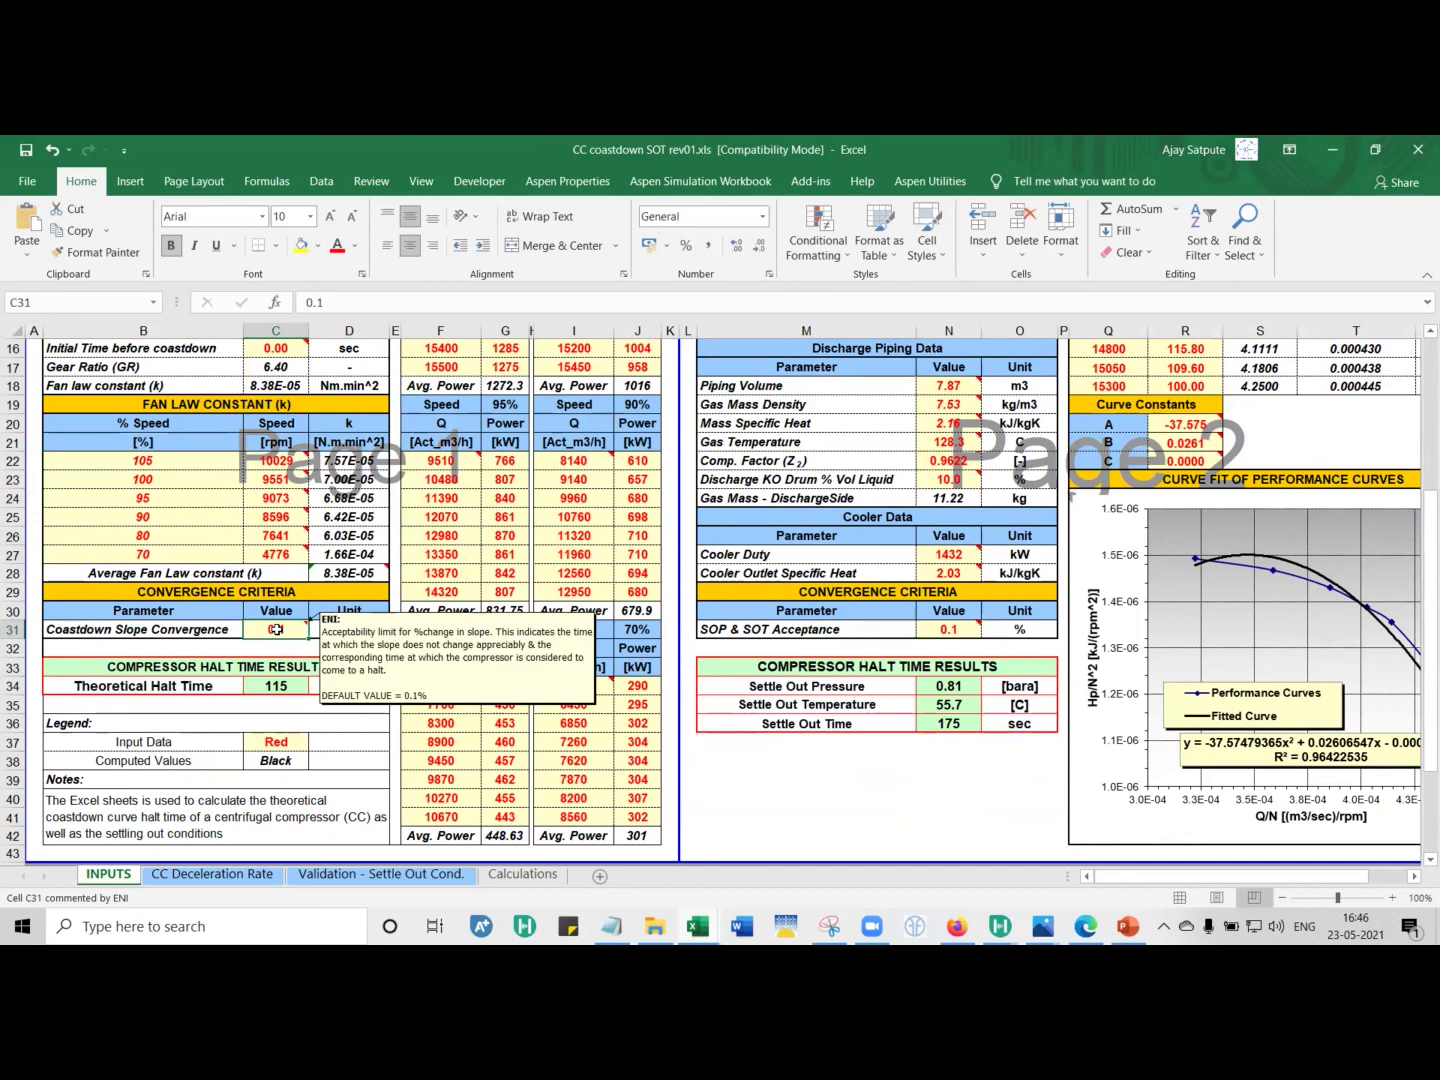
key(Down)
key(Down)
key(Down)
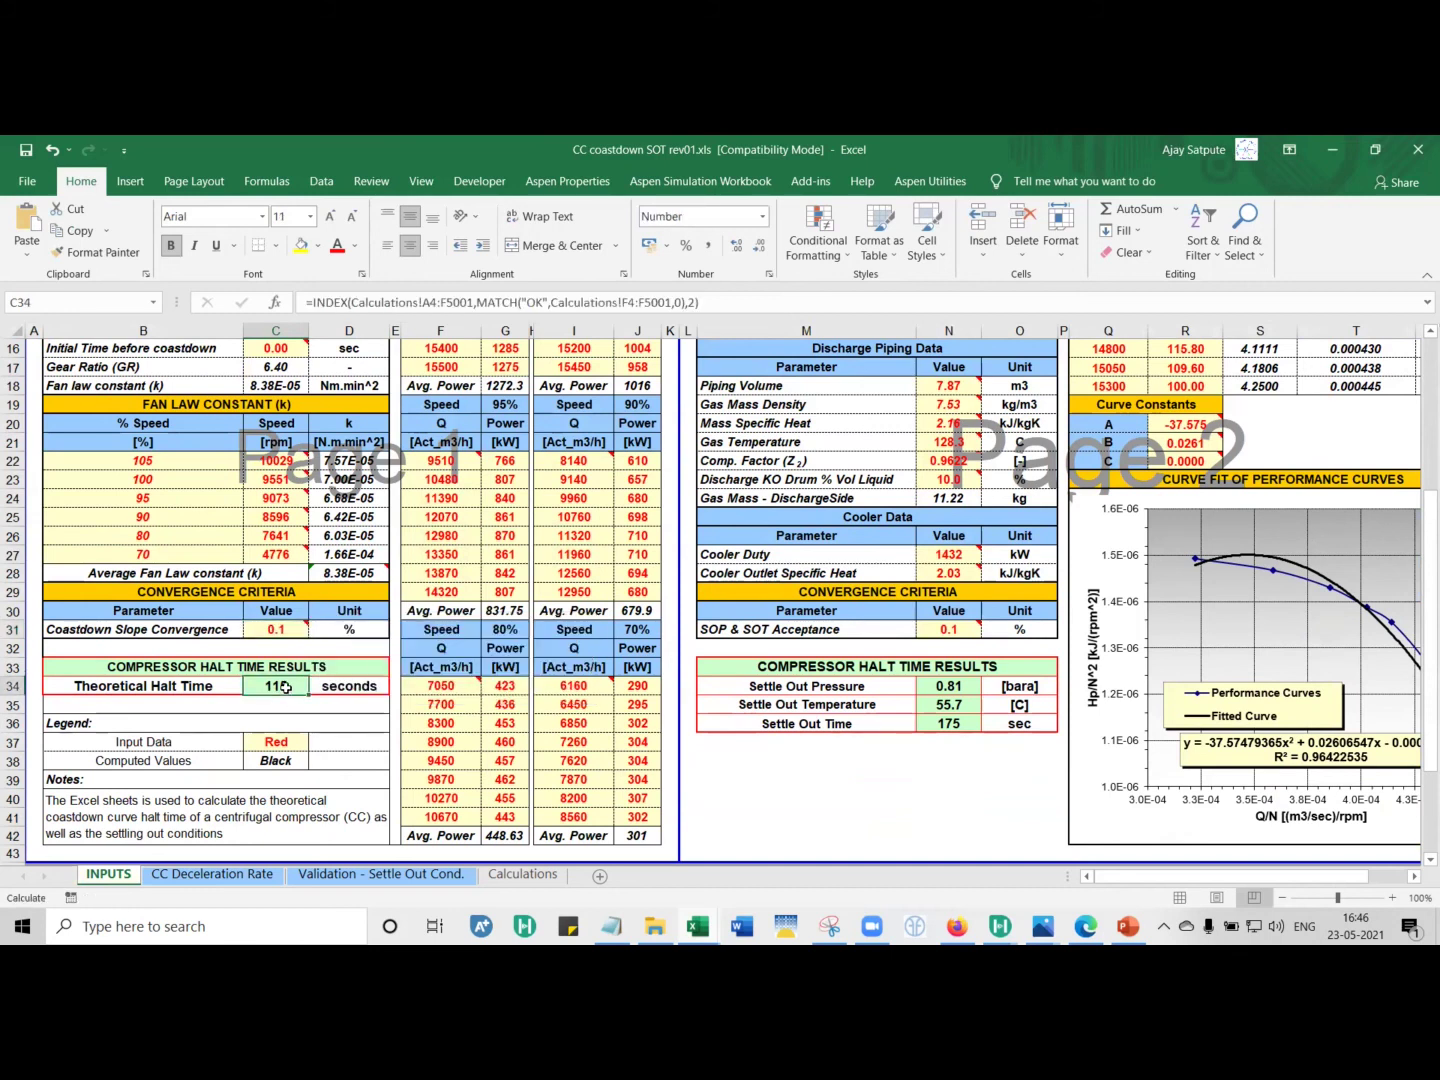
click(287, 634)
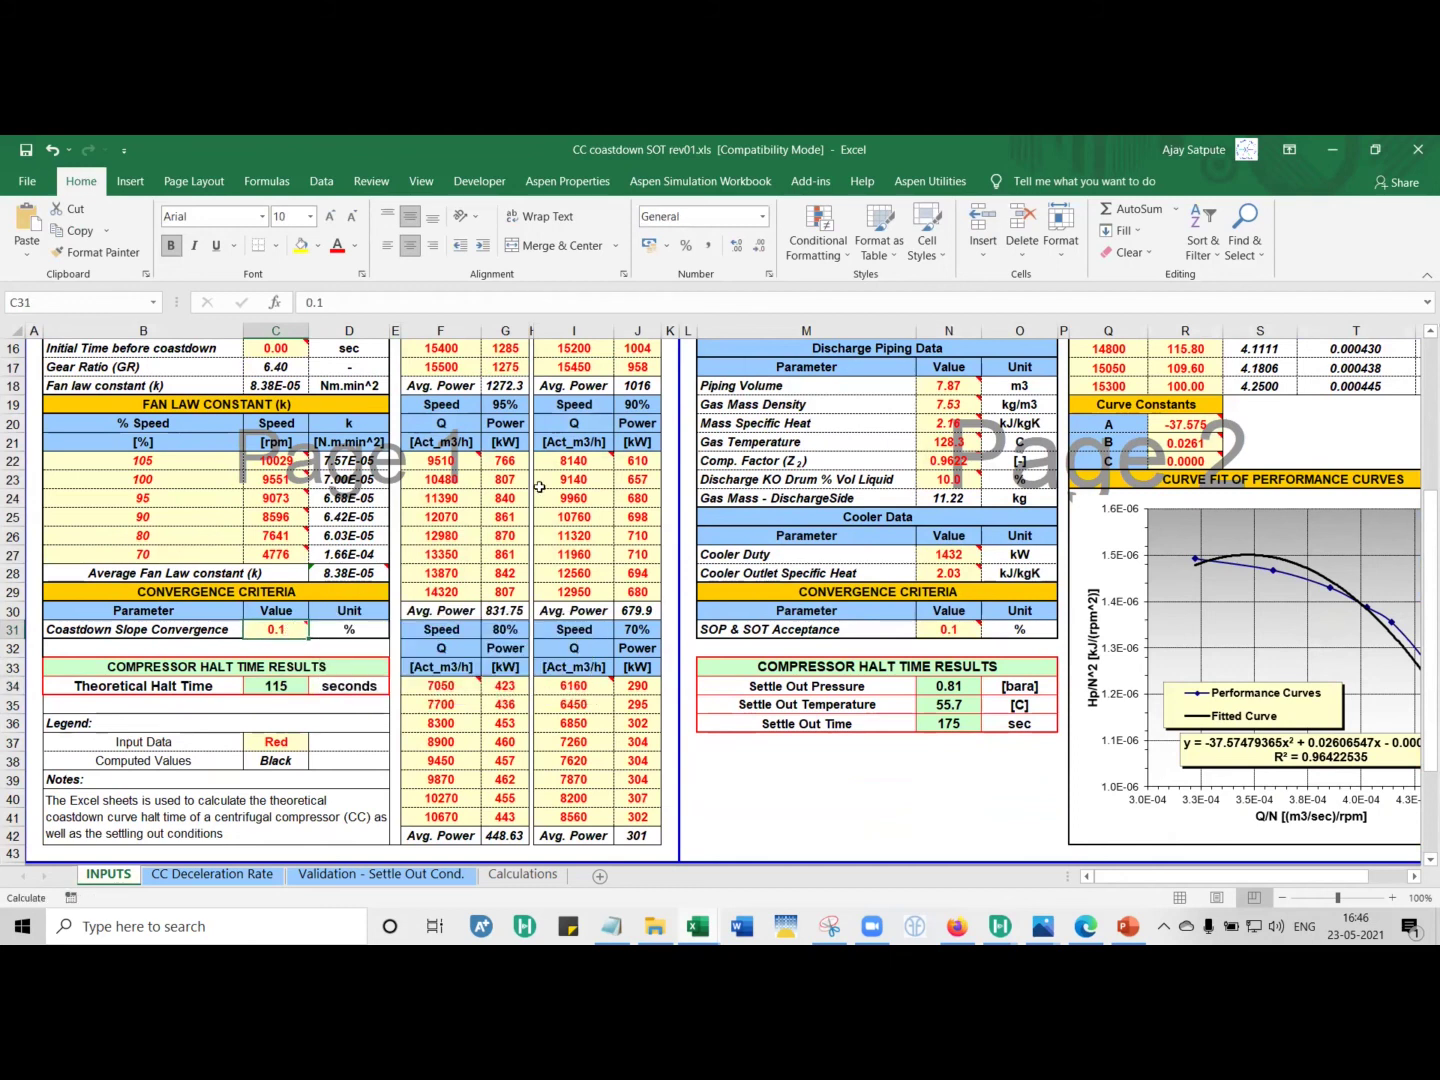
text(0.)
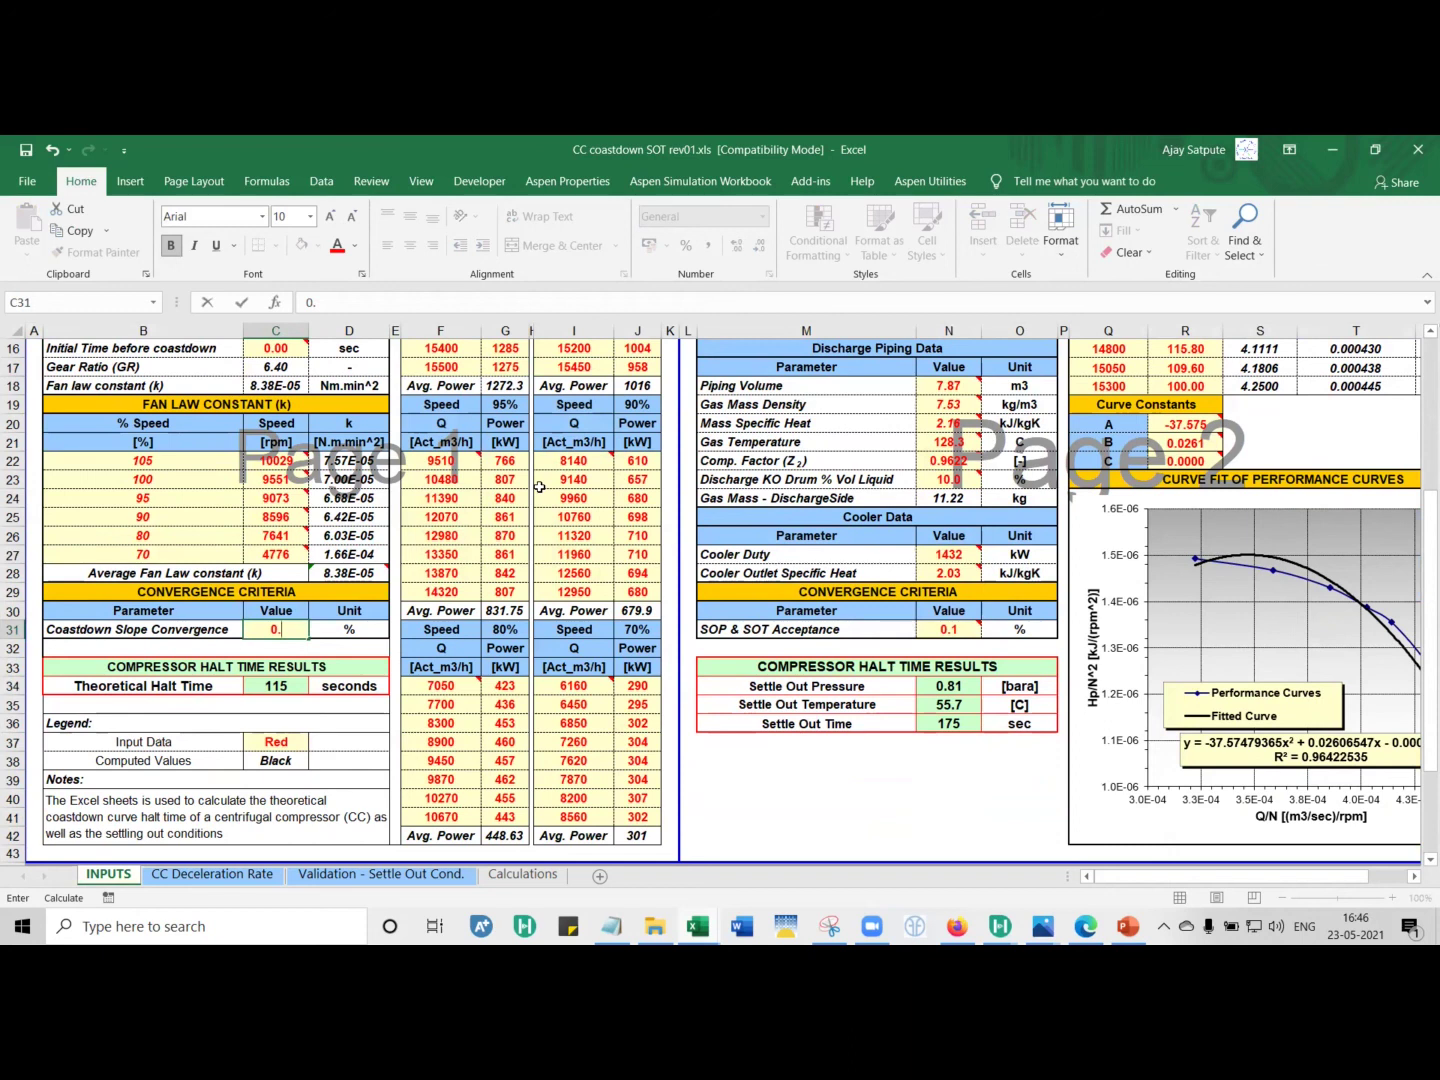
text(5)
key(Return)
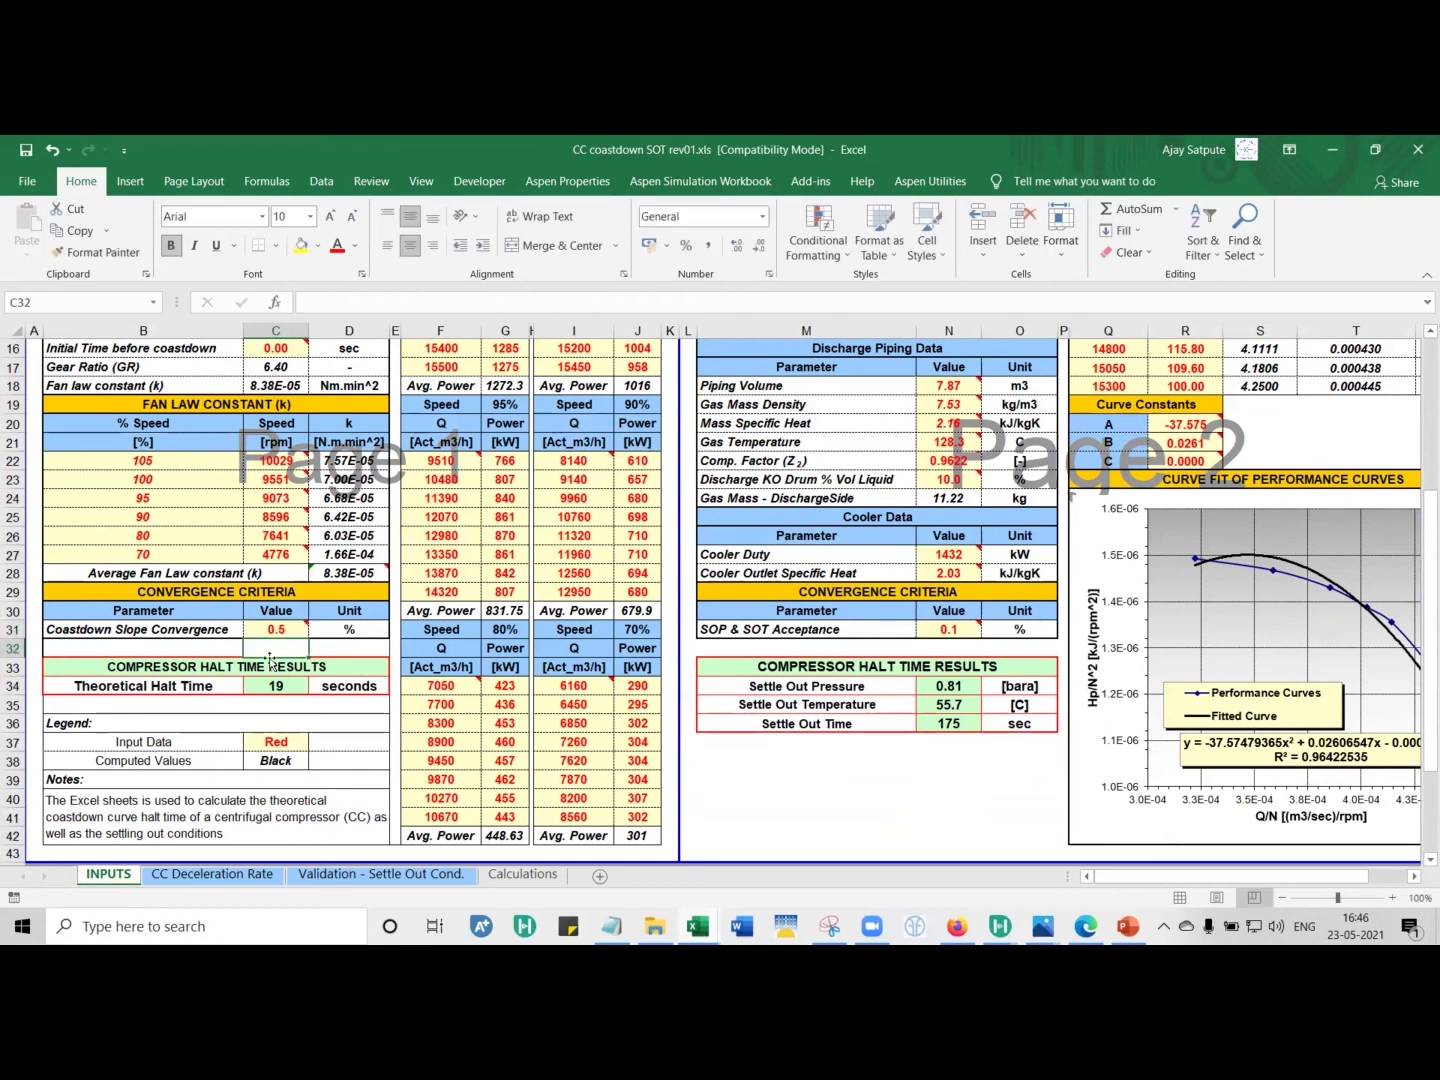
click(211, 874)
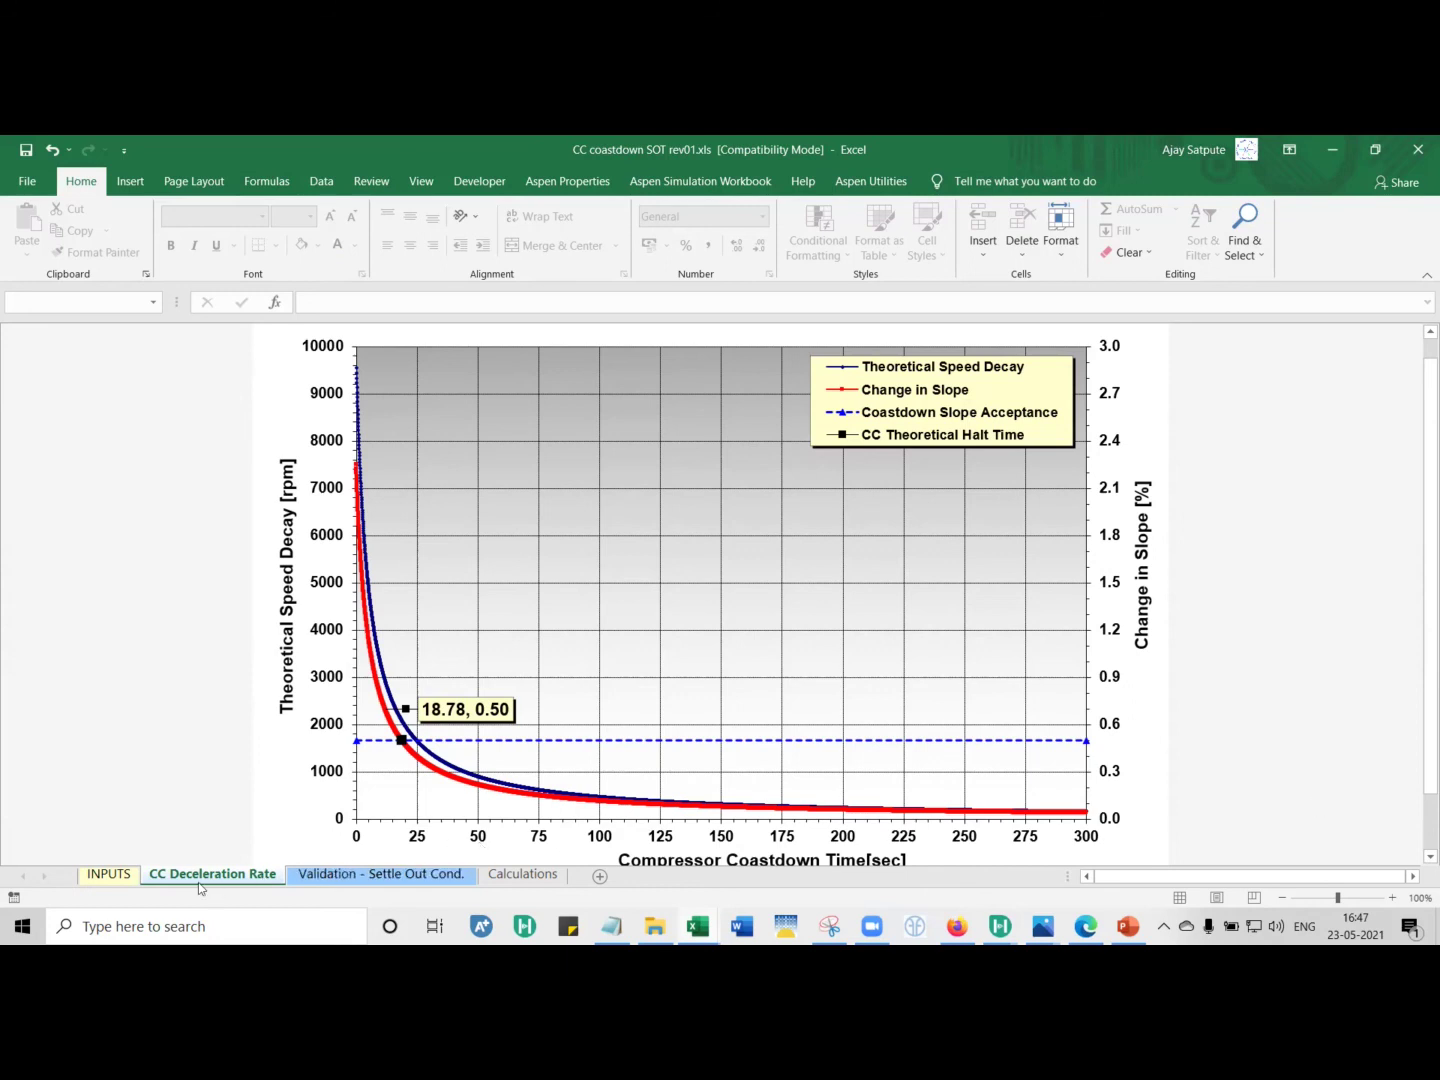
click(108, 874)
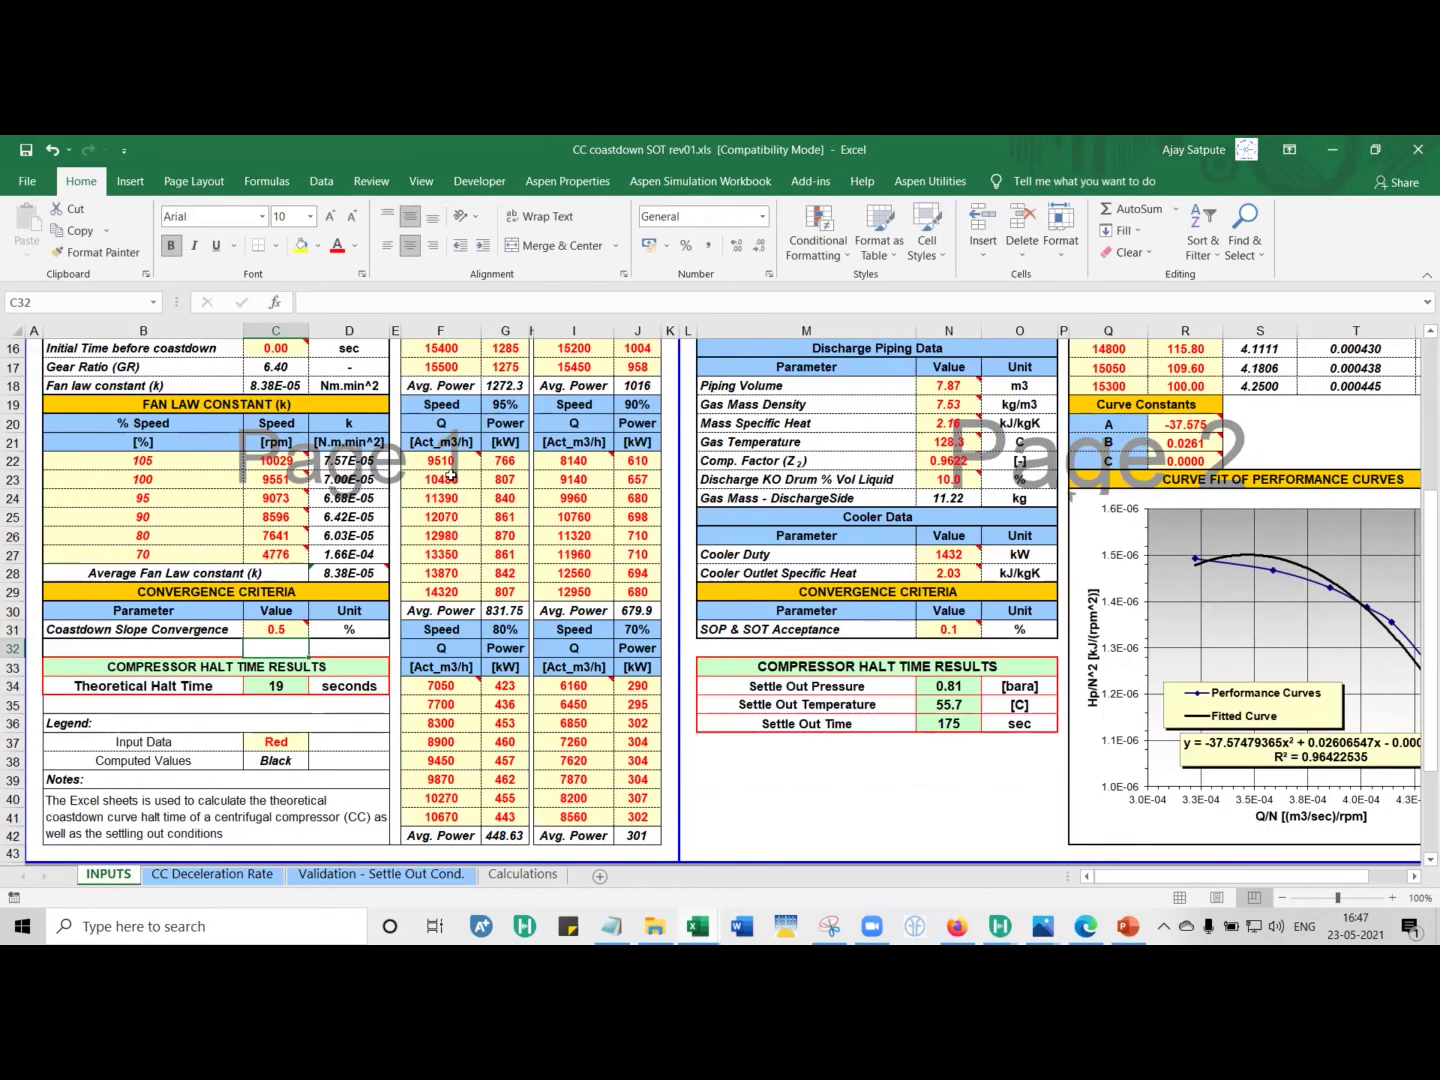
click(281, 627)
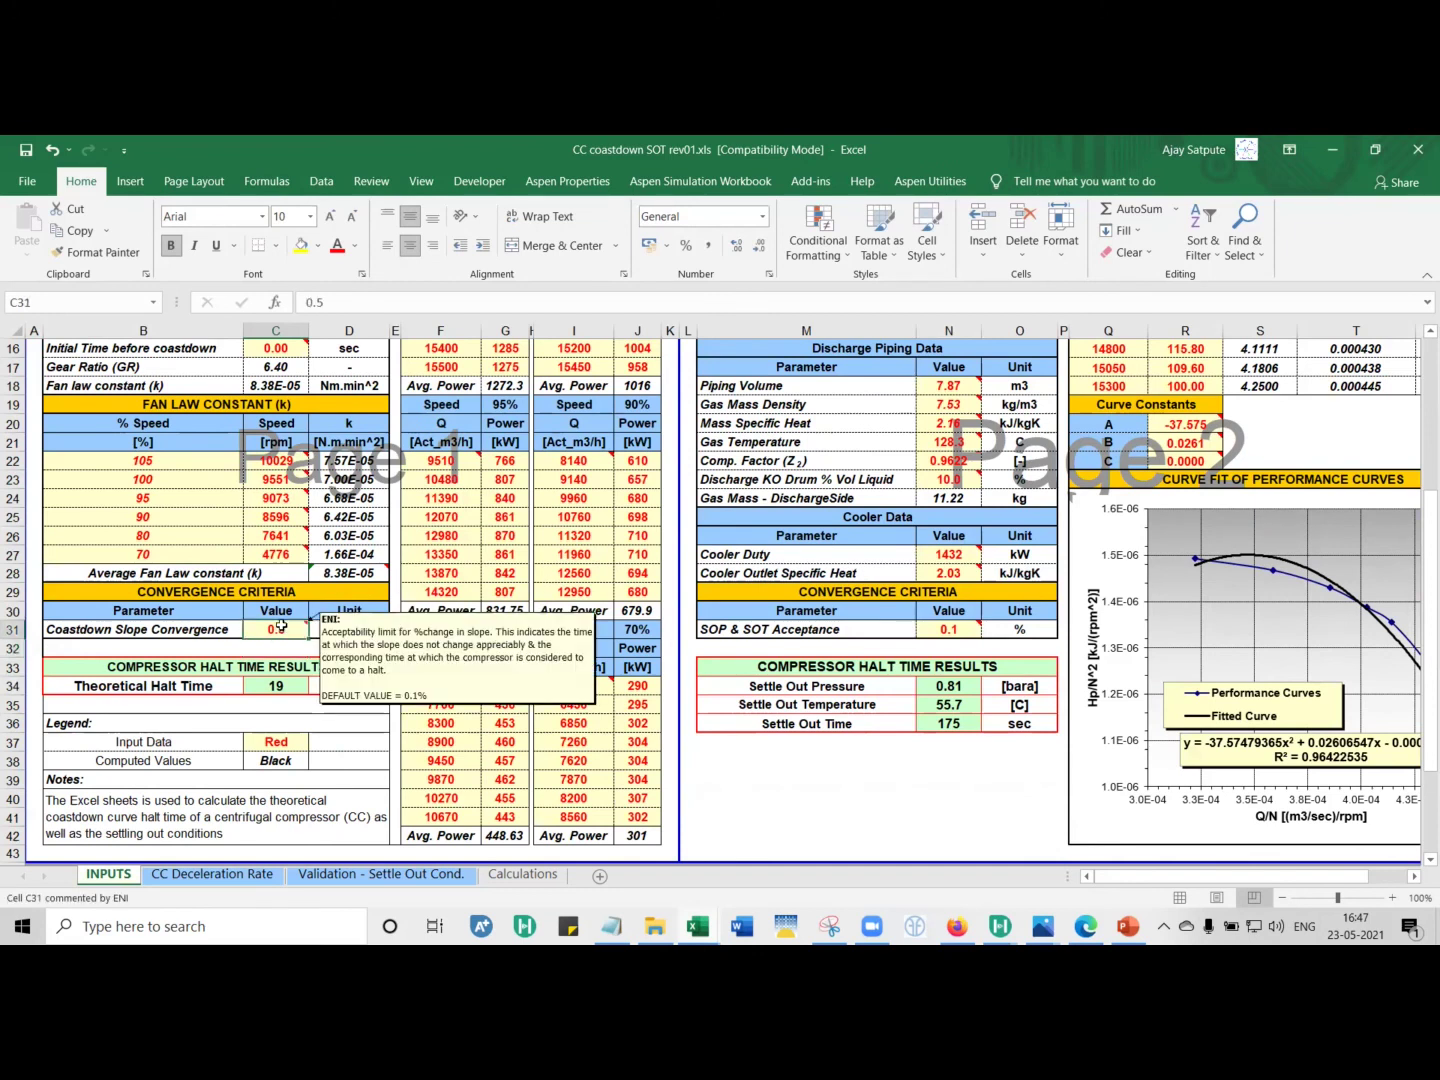
scroll(812, 495, up, 3)
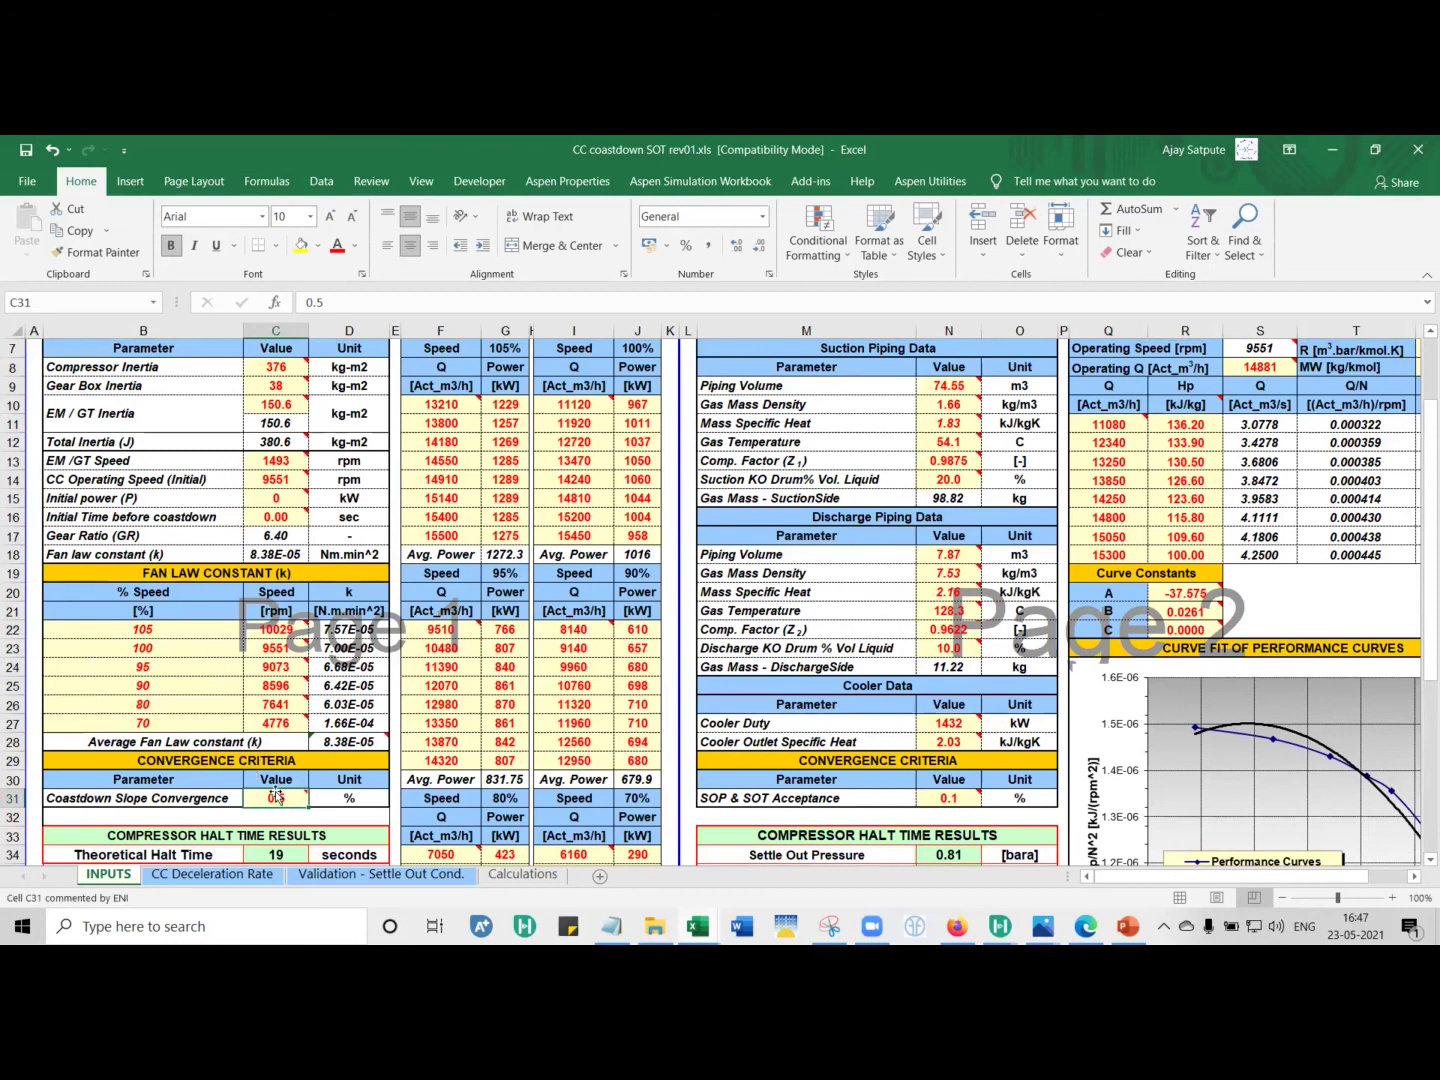
mouse_move(275, 797)
mouse_move(464, 632)
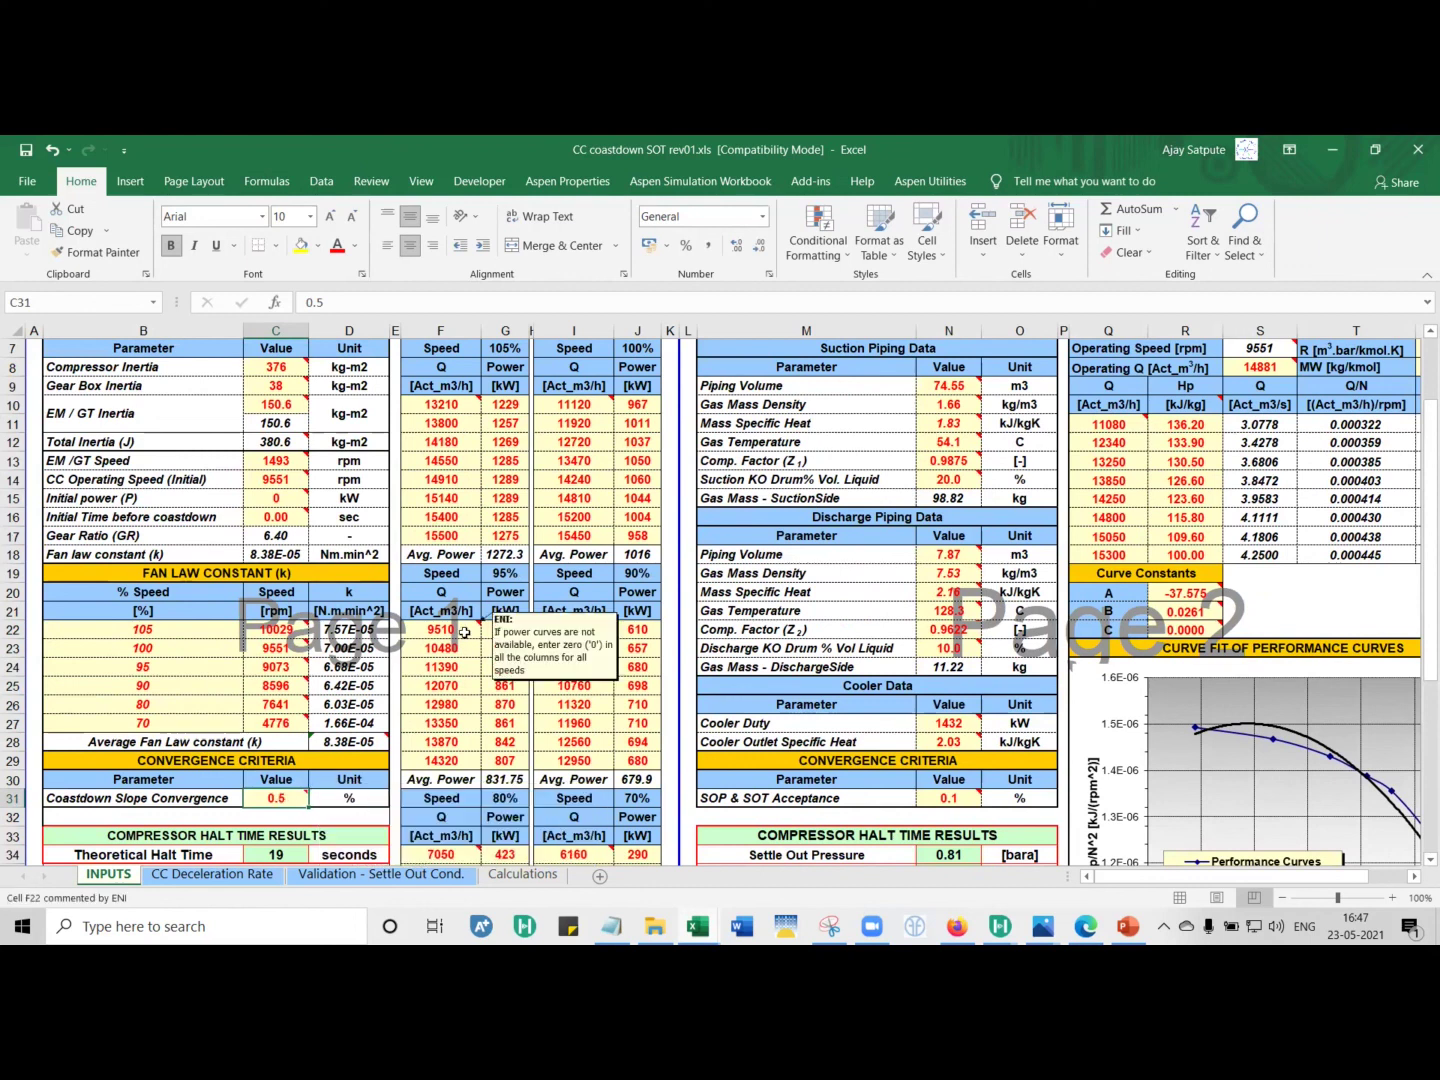
scroll(281, 817, down, 2)
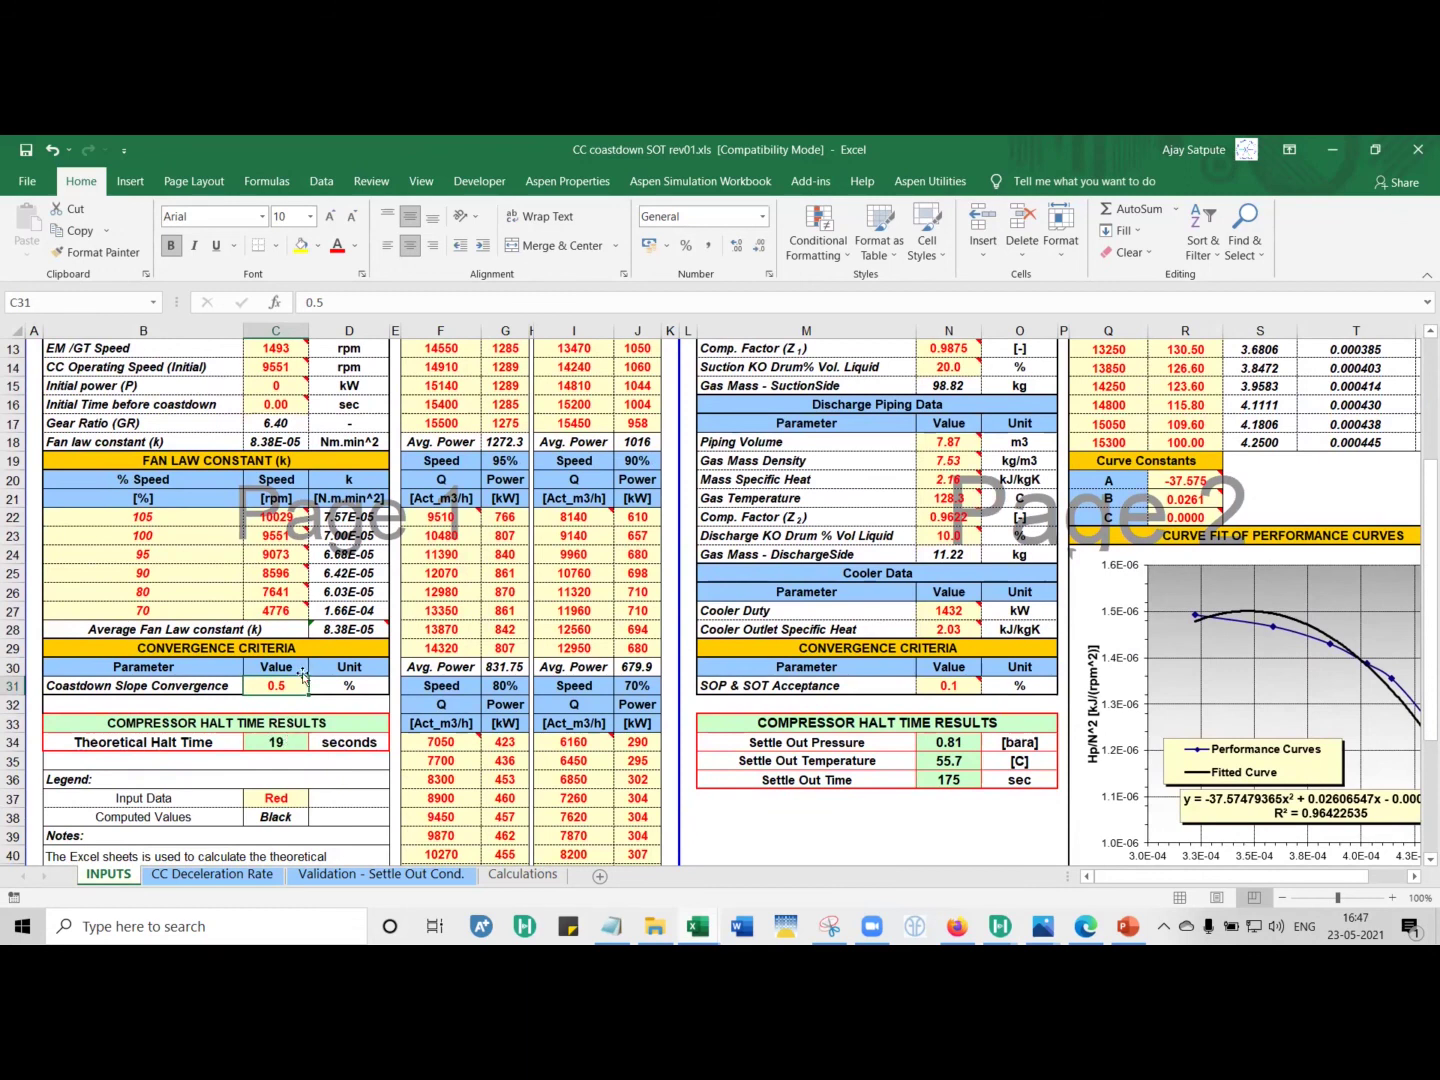
click(244, 876)
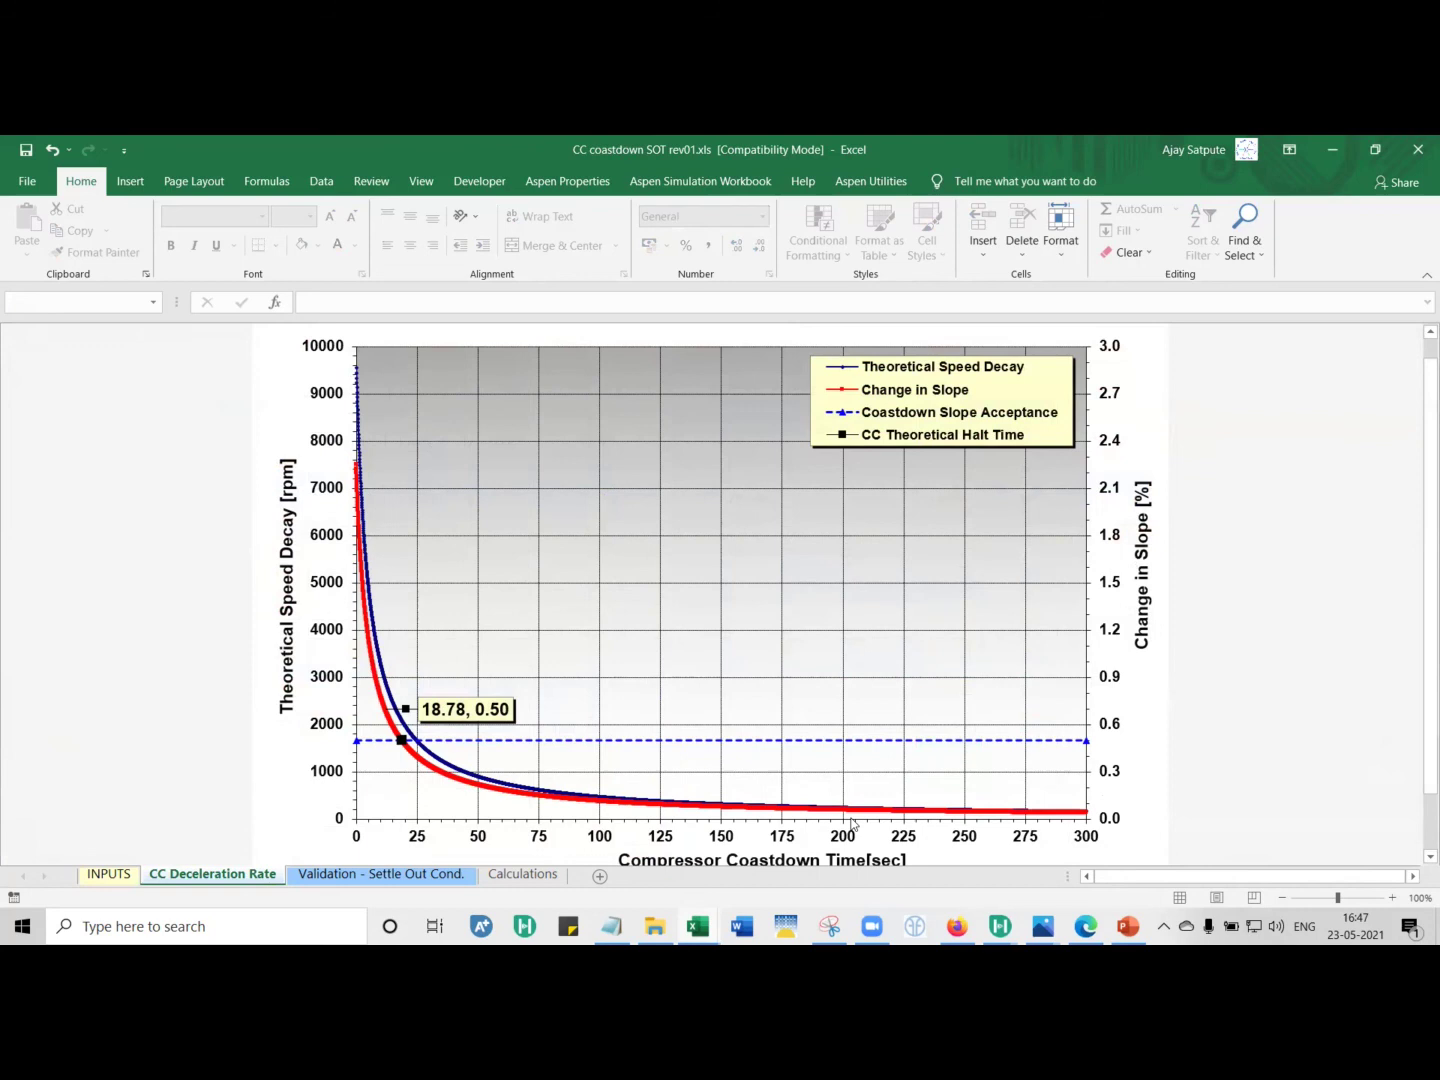
mouse_move(655, 926)
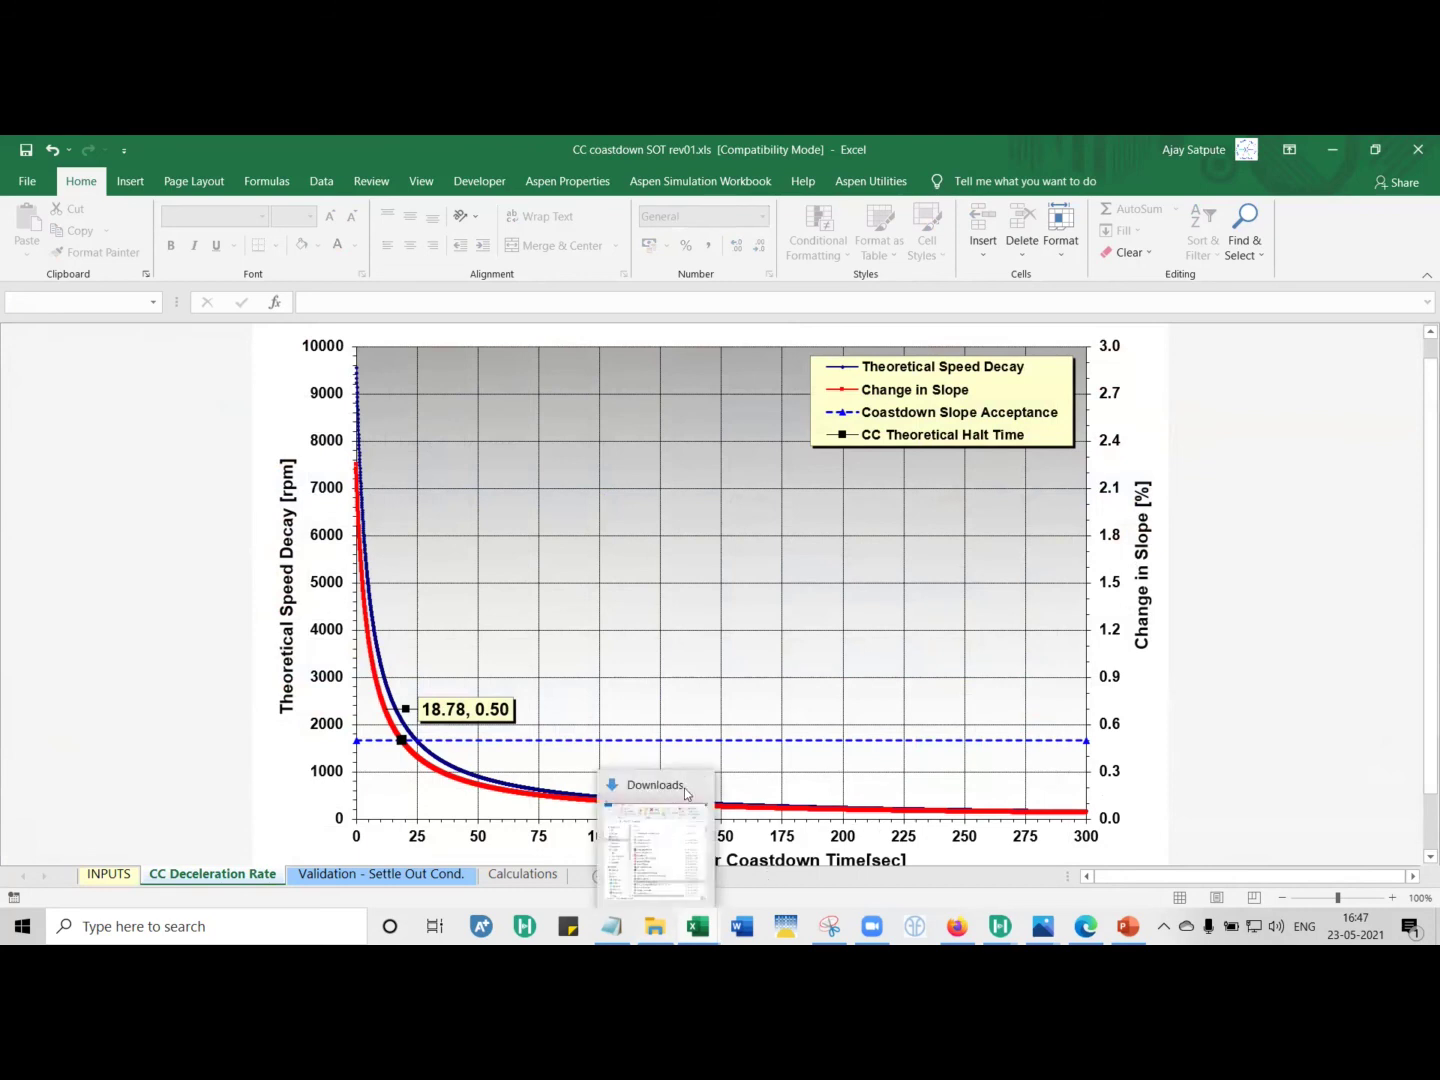
- Switch back to HYSYS to show the K-100 Friction Loss Factor action in the Event Scheduler
mouse_move(988, 922)
click(835, 858)
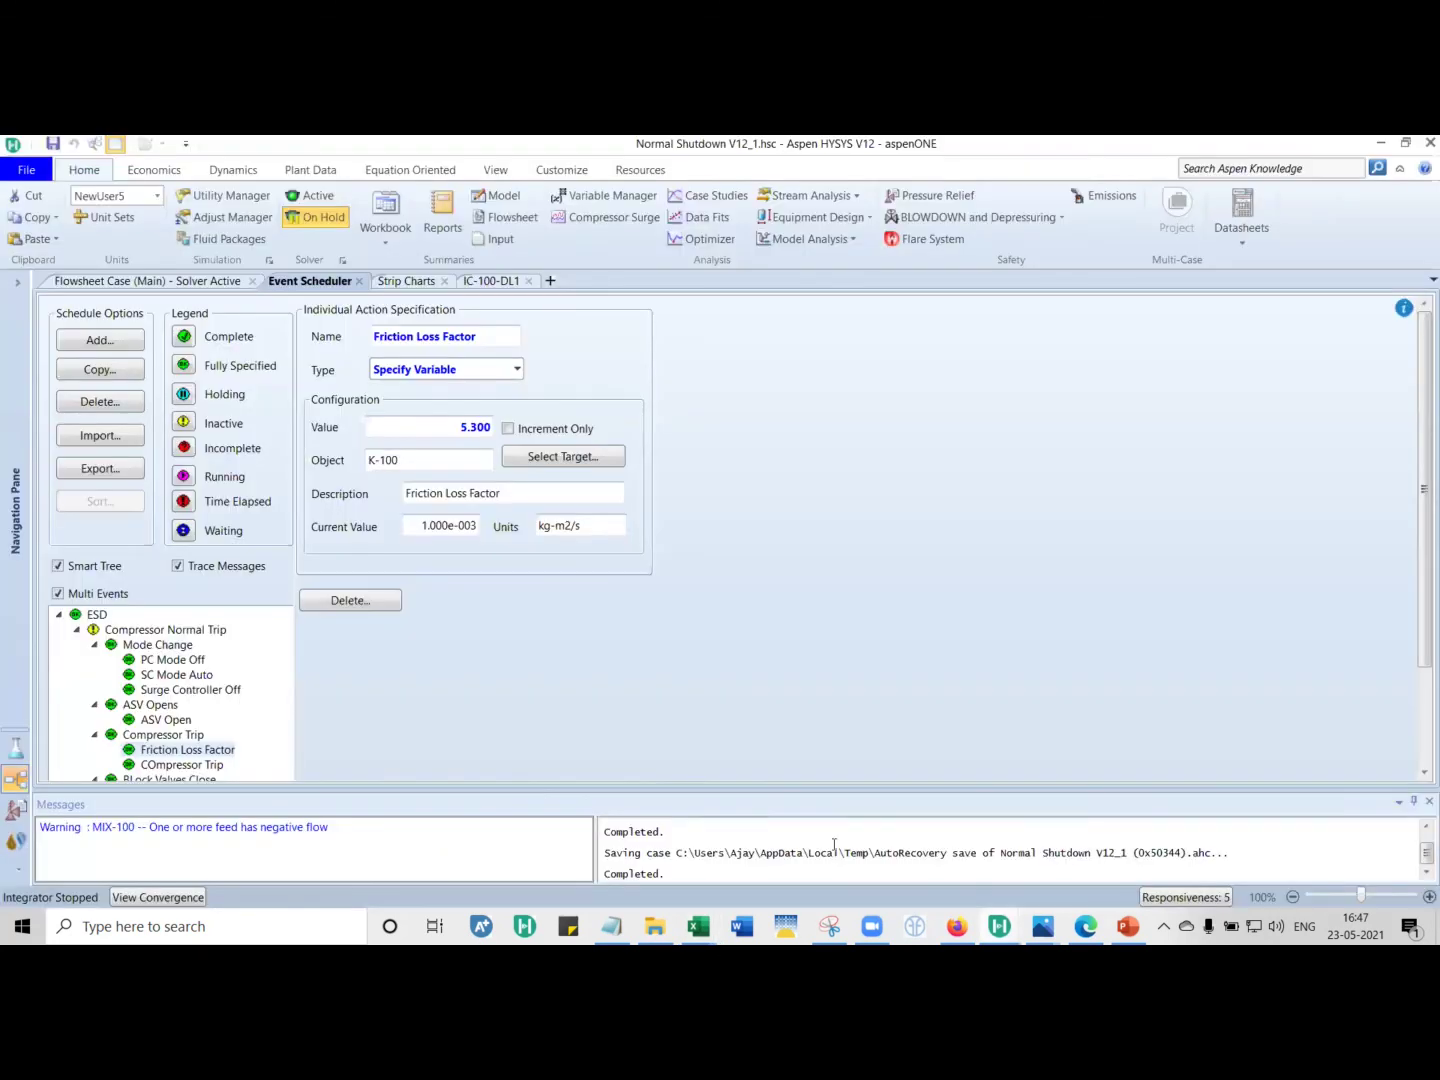